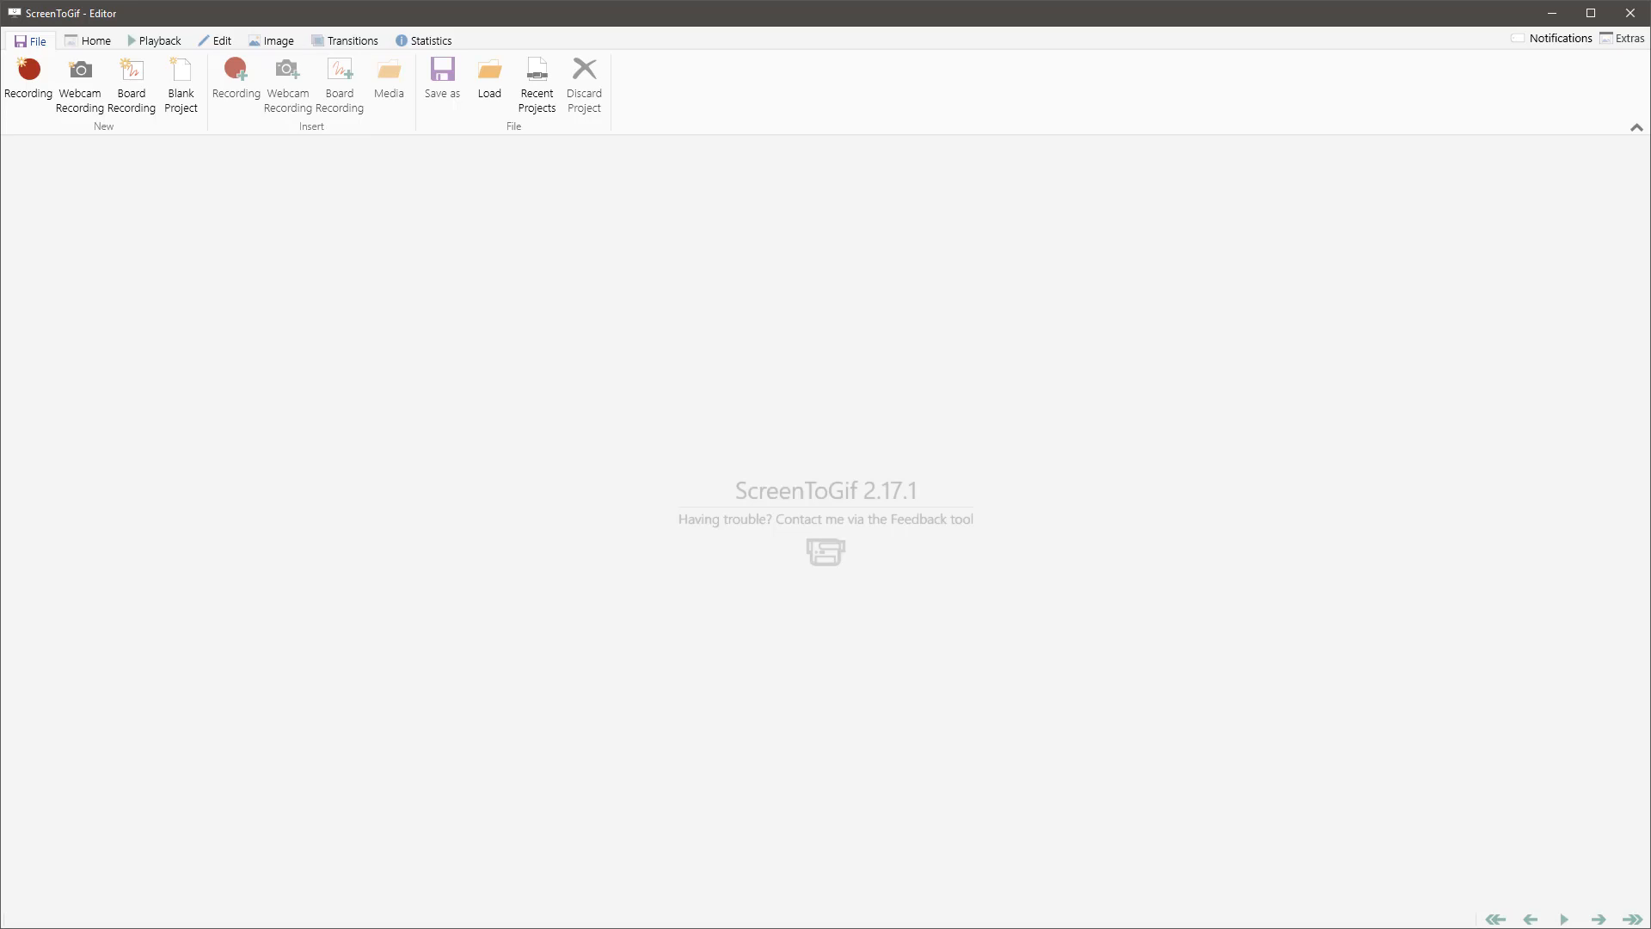
Step: Switch to the coffee-milan folder in File Explorer and preview the Milan-coffee-maker.mp4 video
key("alt+Tab")
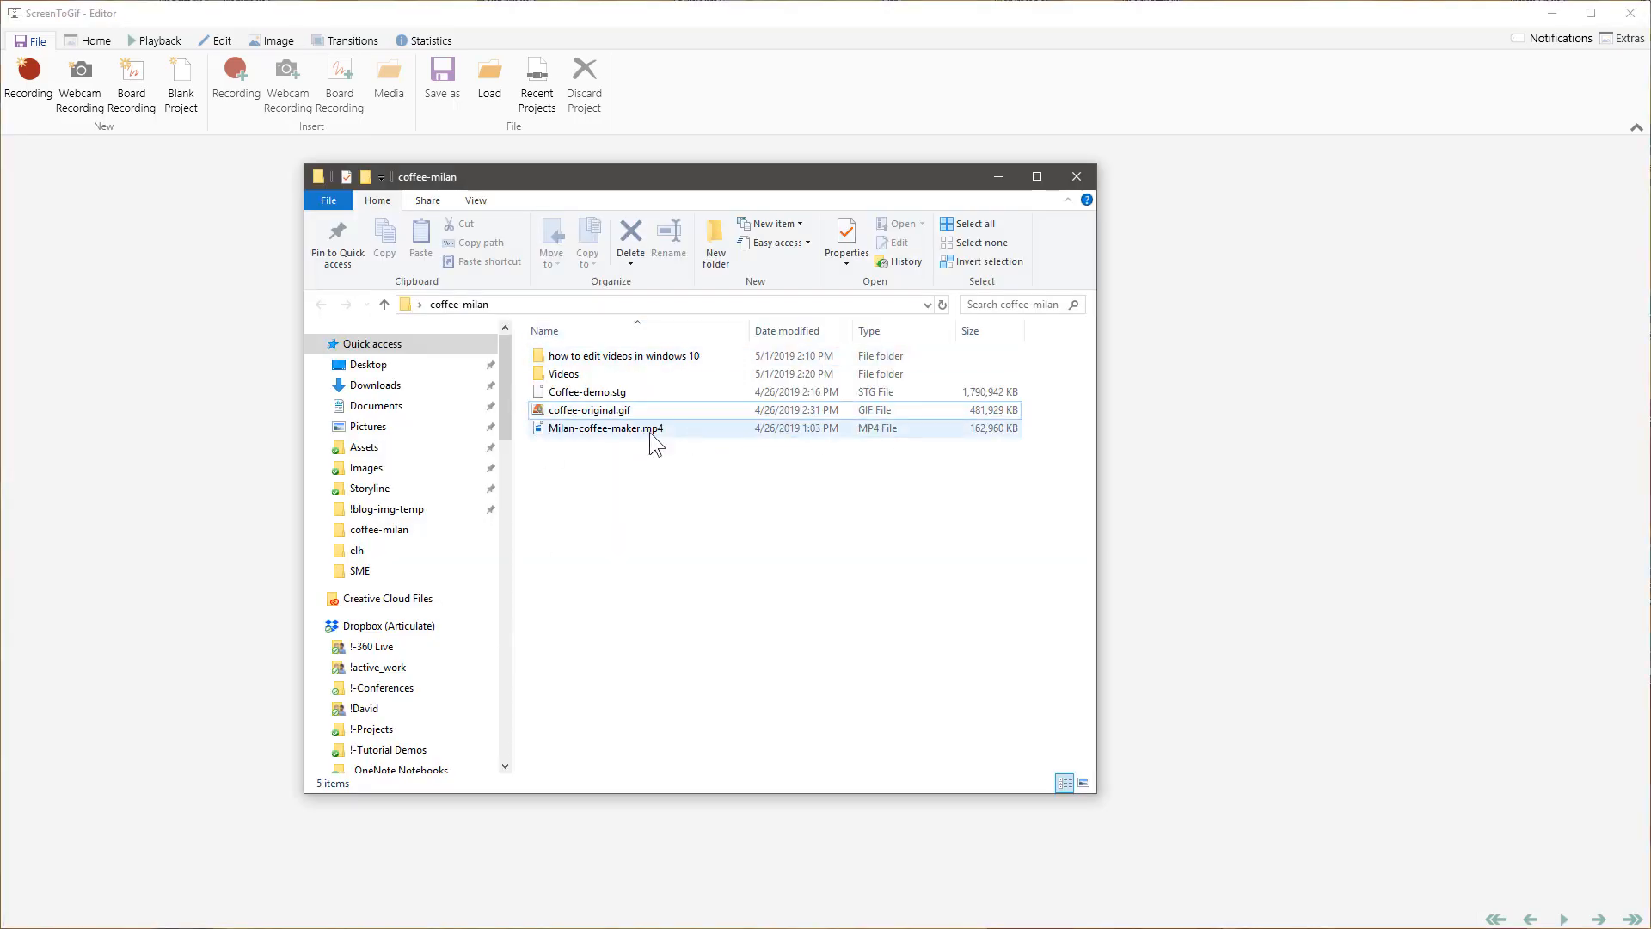
double_click(593, 429)
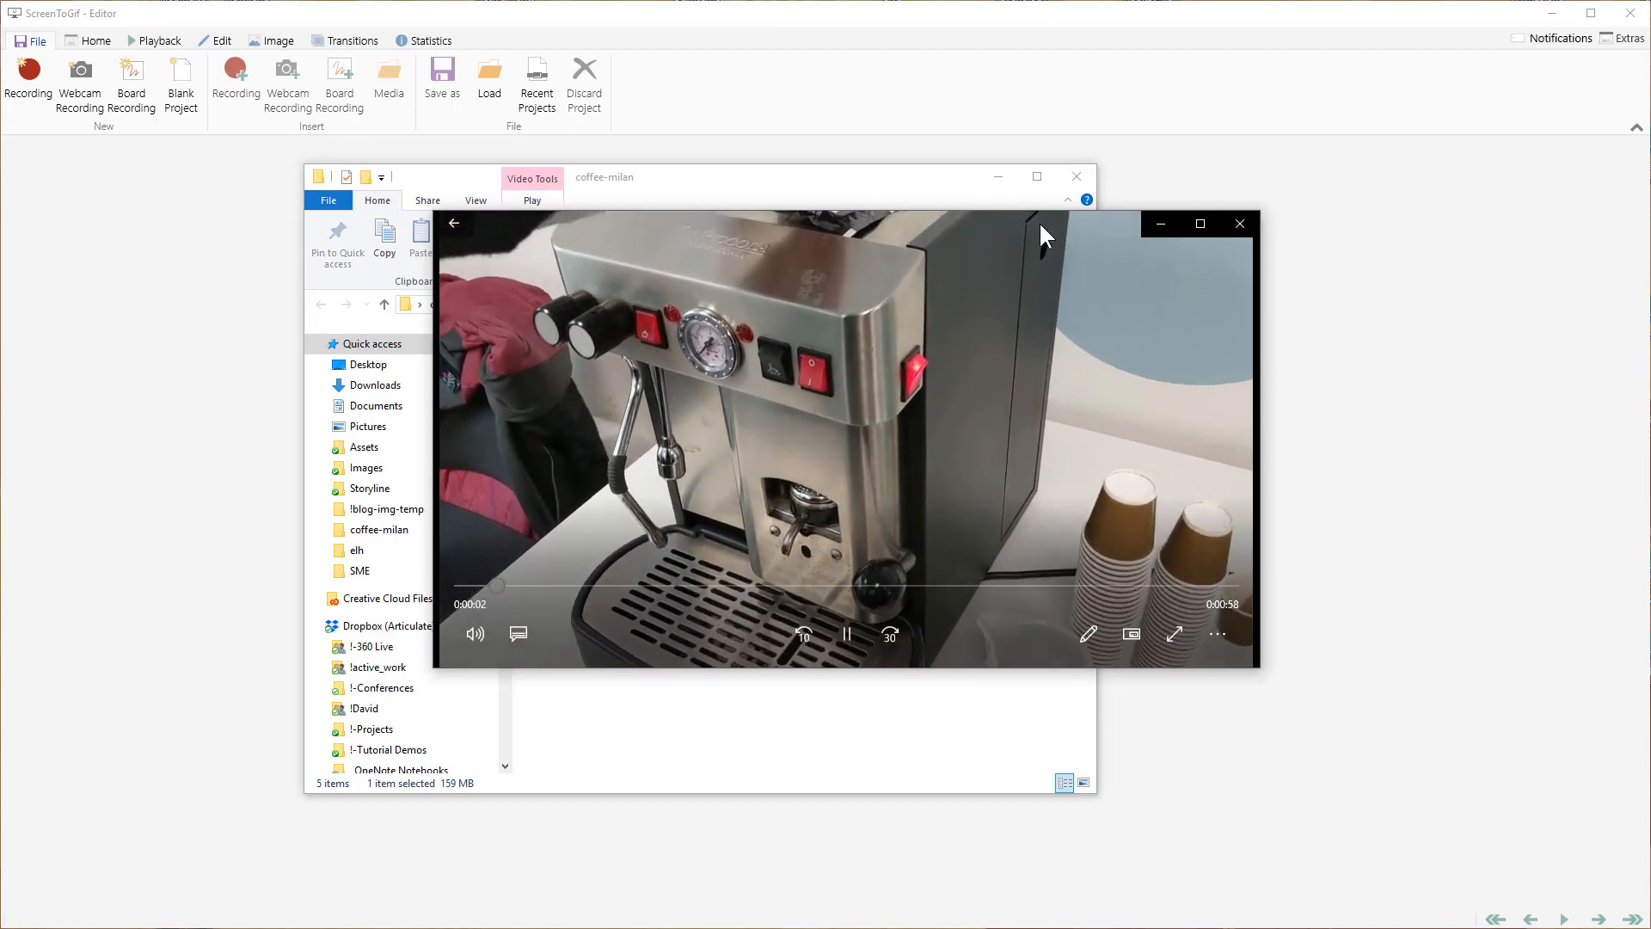
left_click(1239, 224)
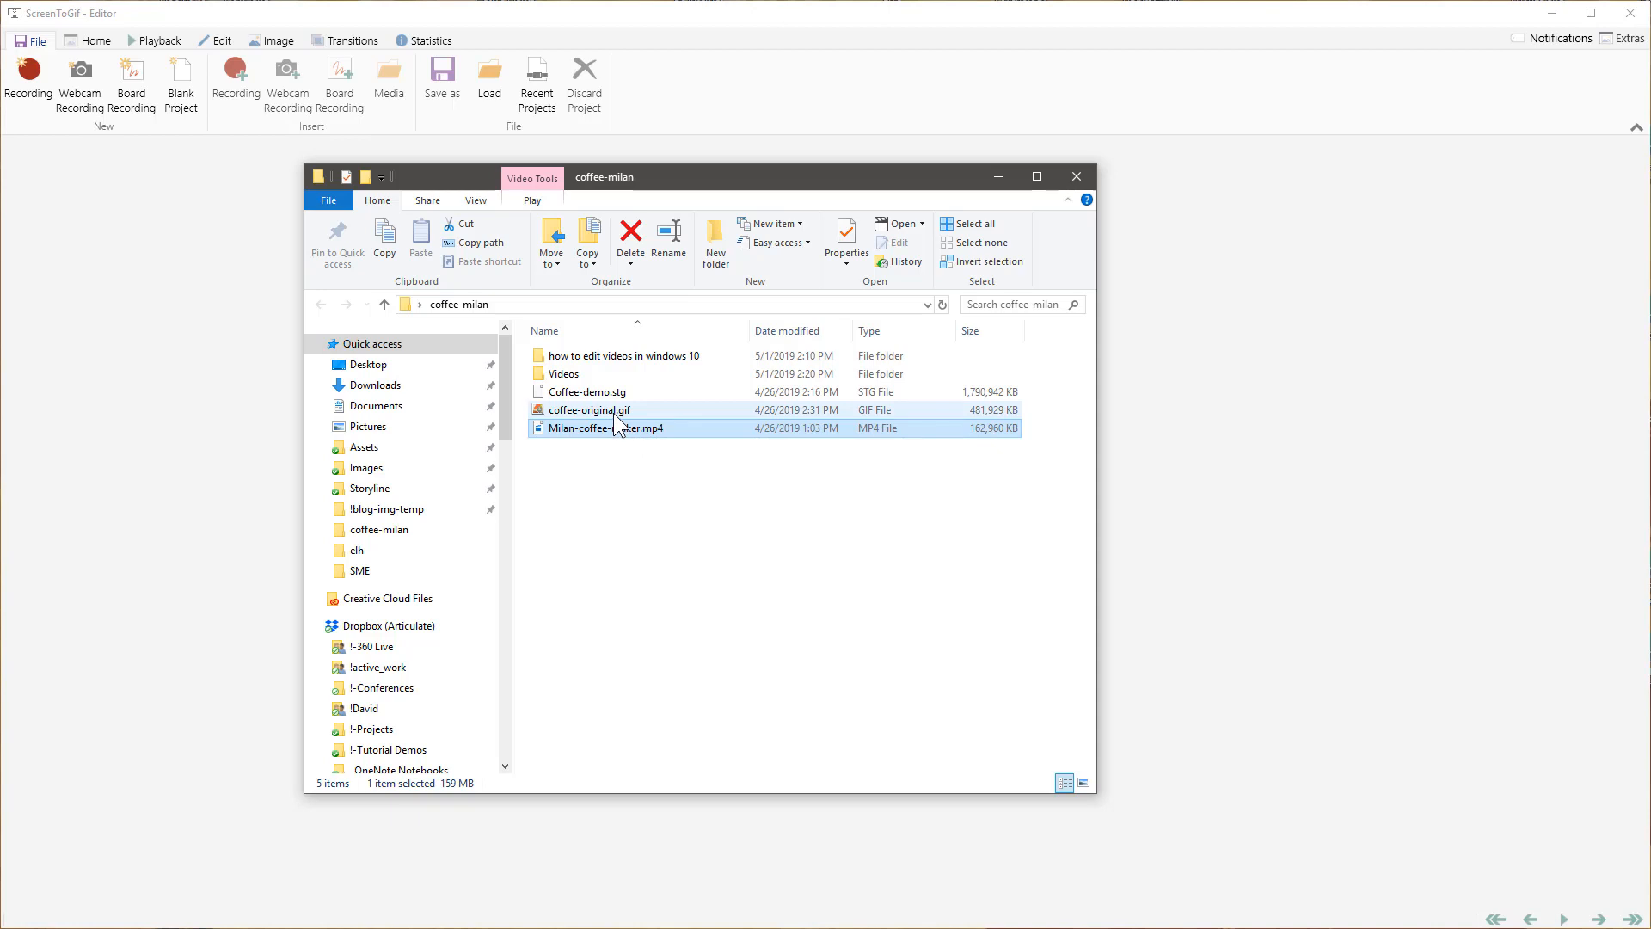
Step: Look over the clips in the Videos subfolder and close the folder window
mouse_move(616, 415)
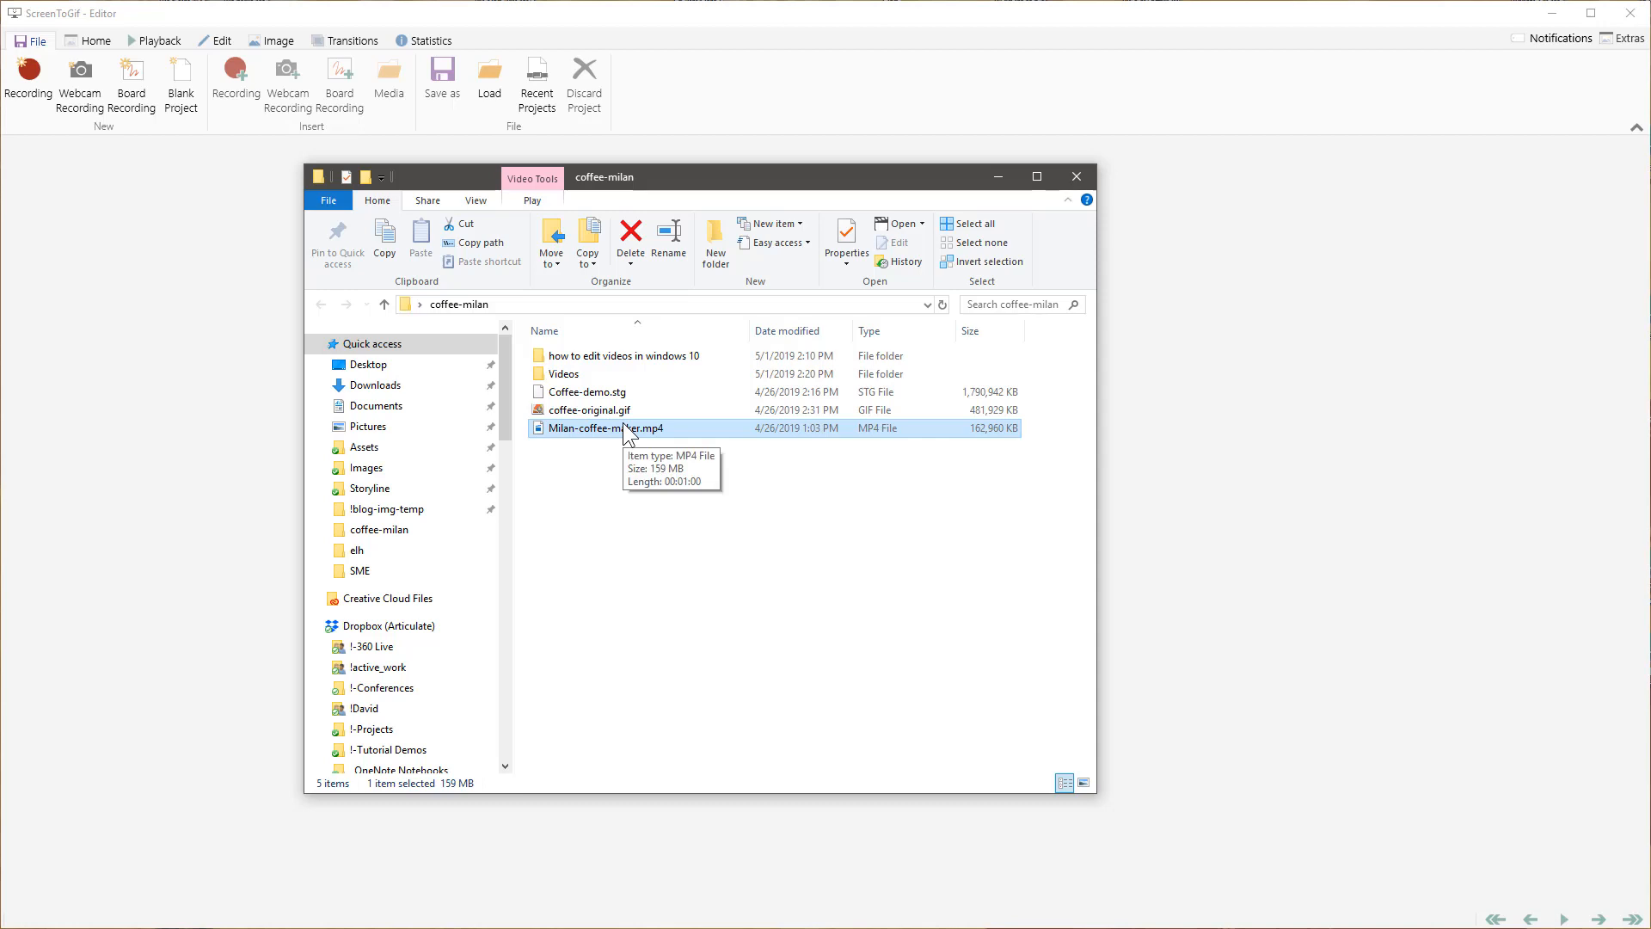
double_click(564, 376)
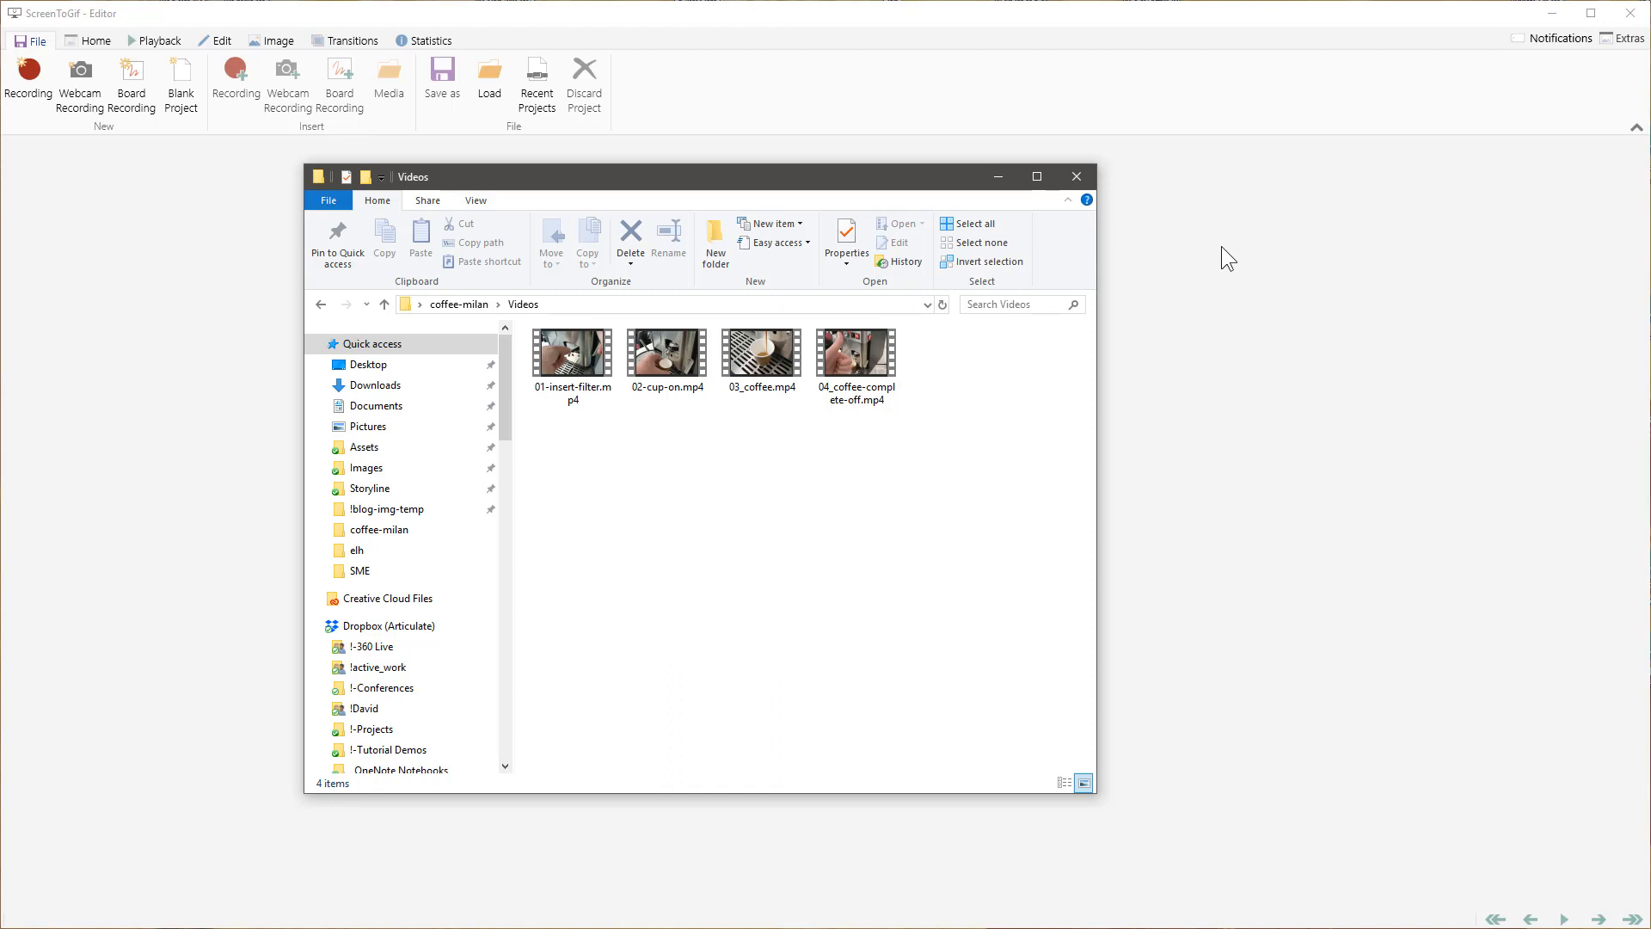
left_click(1075, 176)
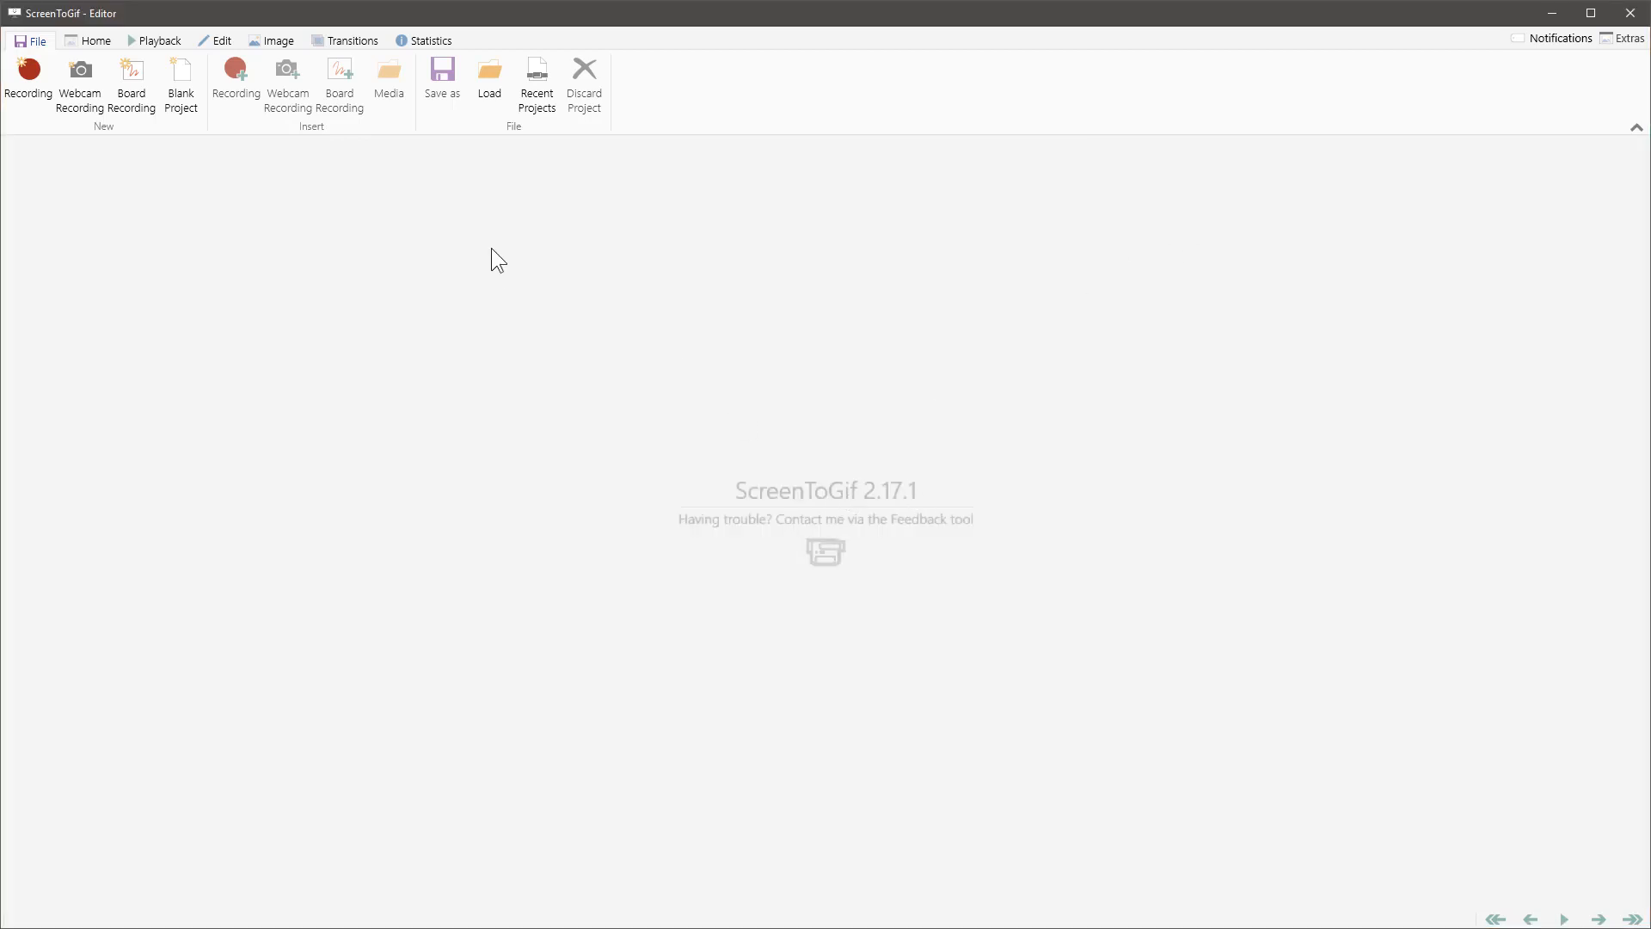
Step: Load the 01-insert-filter.mp4 video from the Videos folder for frame import
left_click(488, 94)
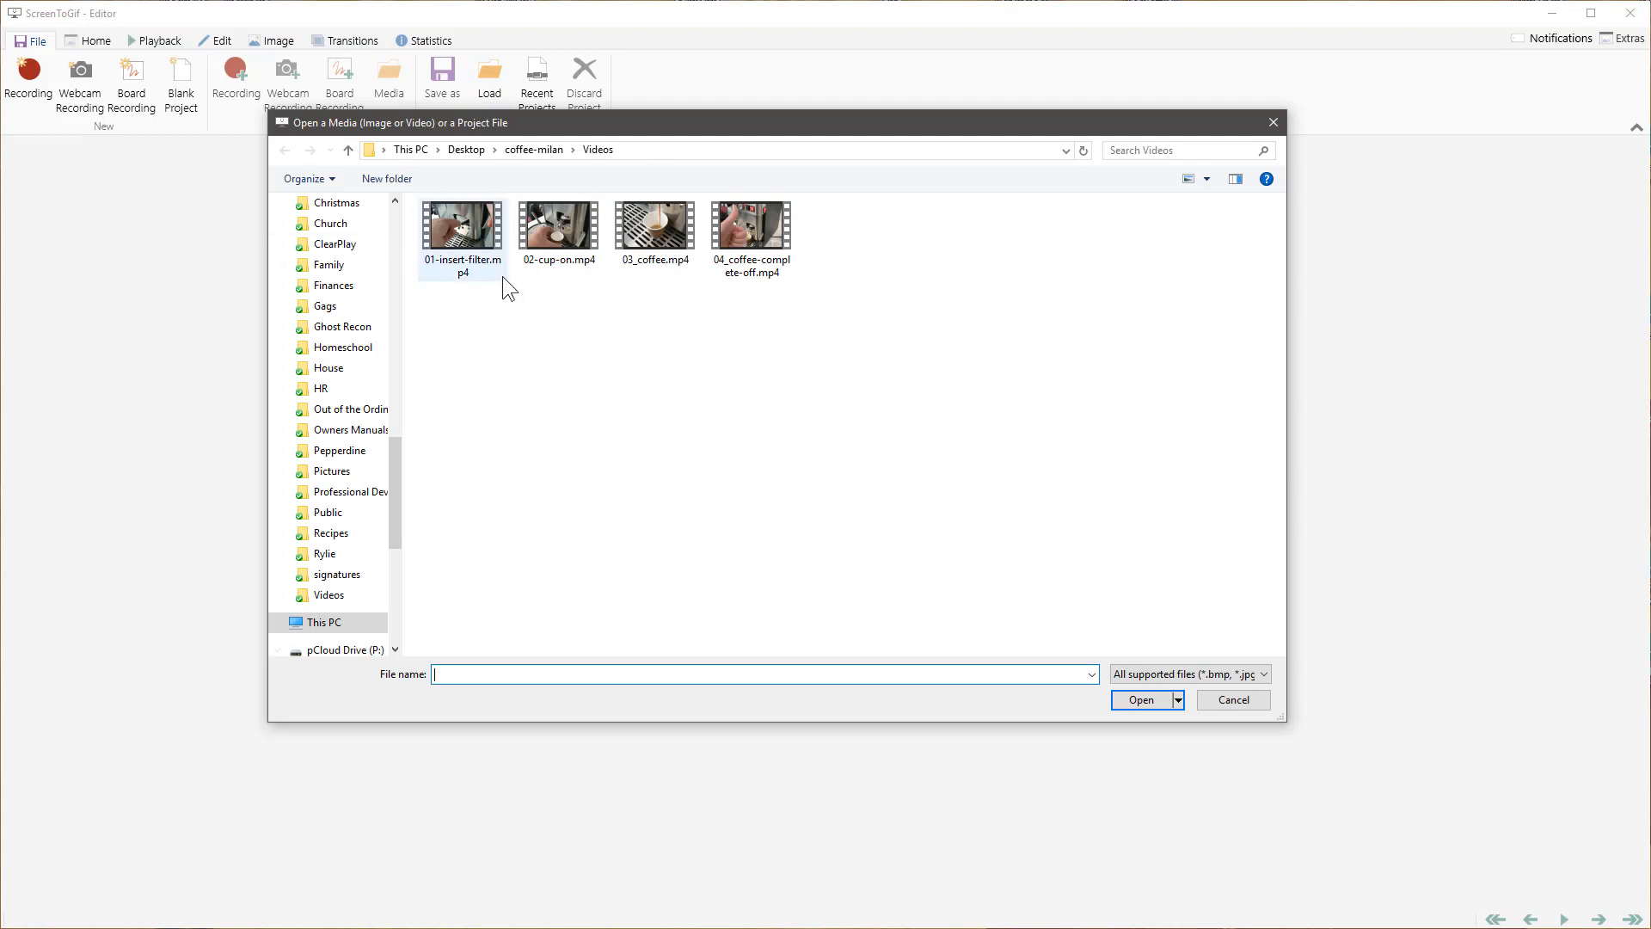
left_click(461, 225)
left_click(1144, 699)
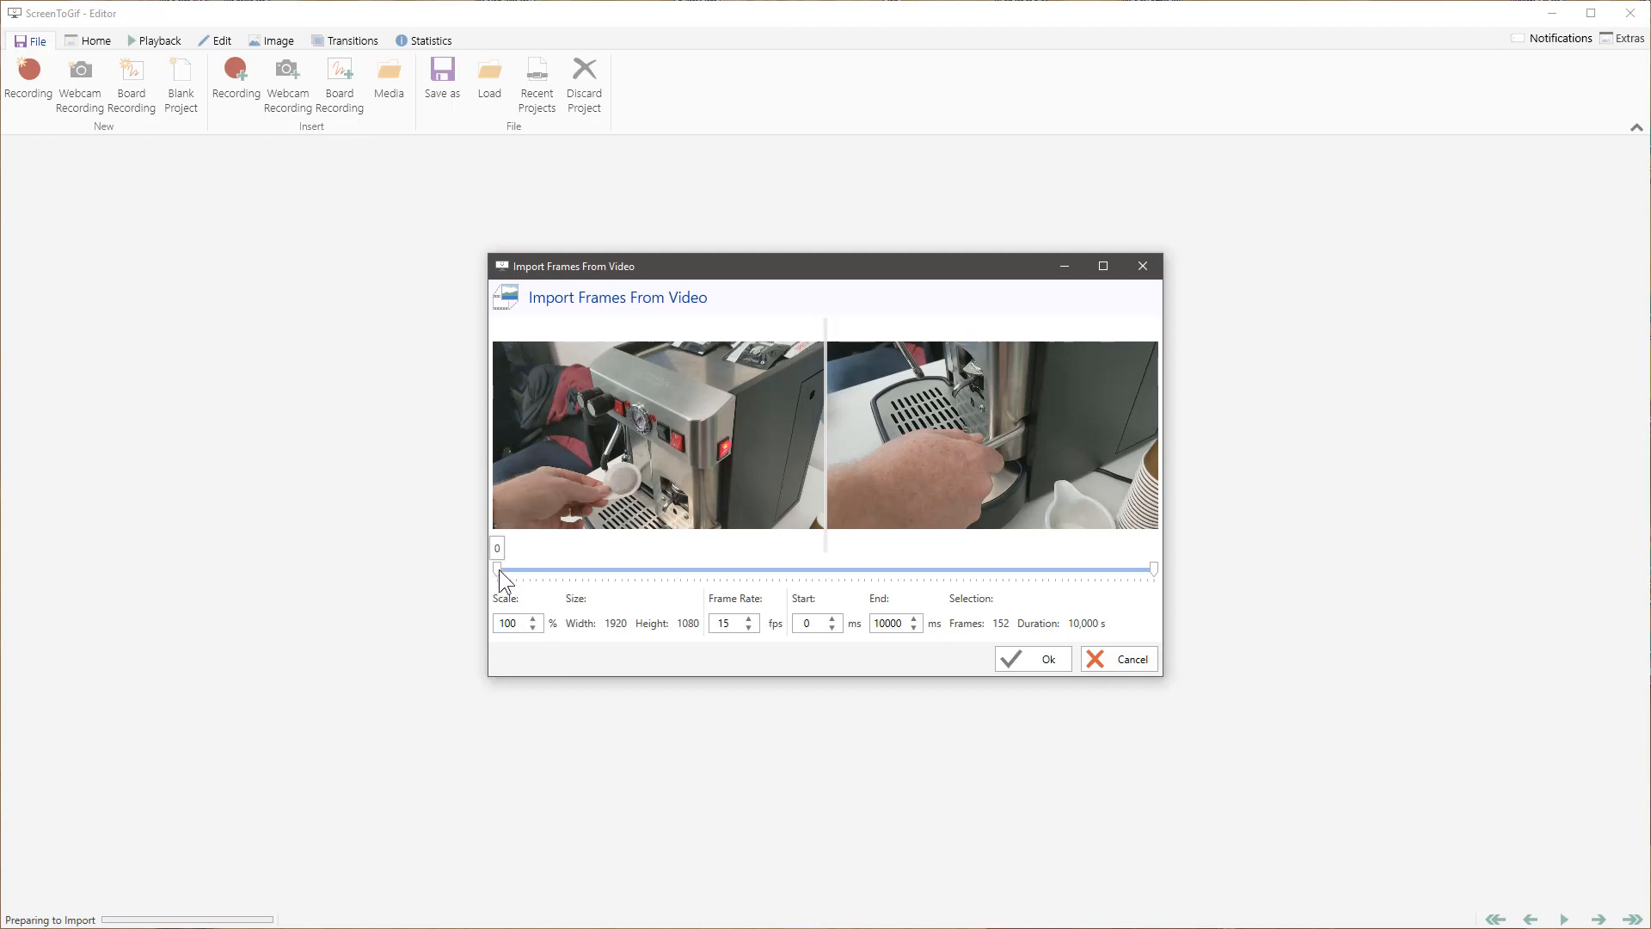
Step: Import the video frames between 1589 ms and 9431 ms and play back part of the imported clip
left_click_drag(500, 571, 602, 573)
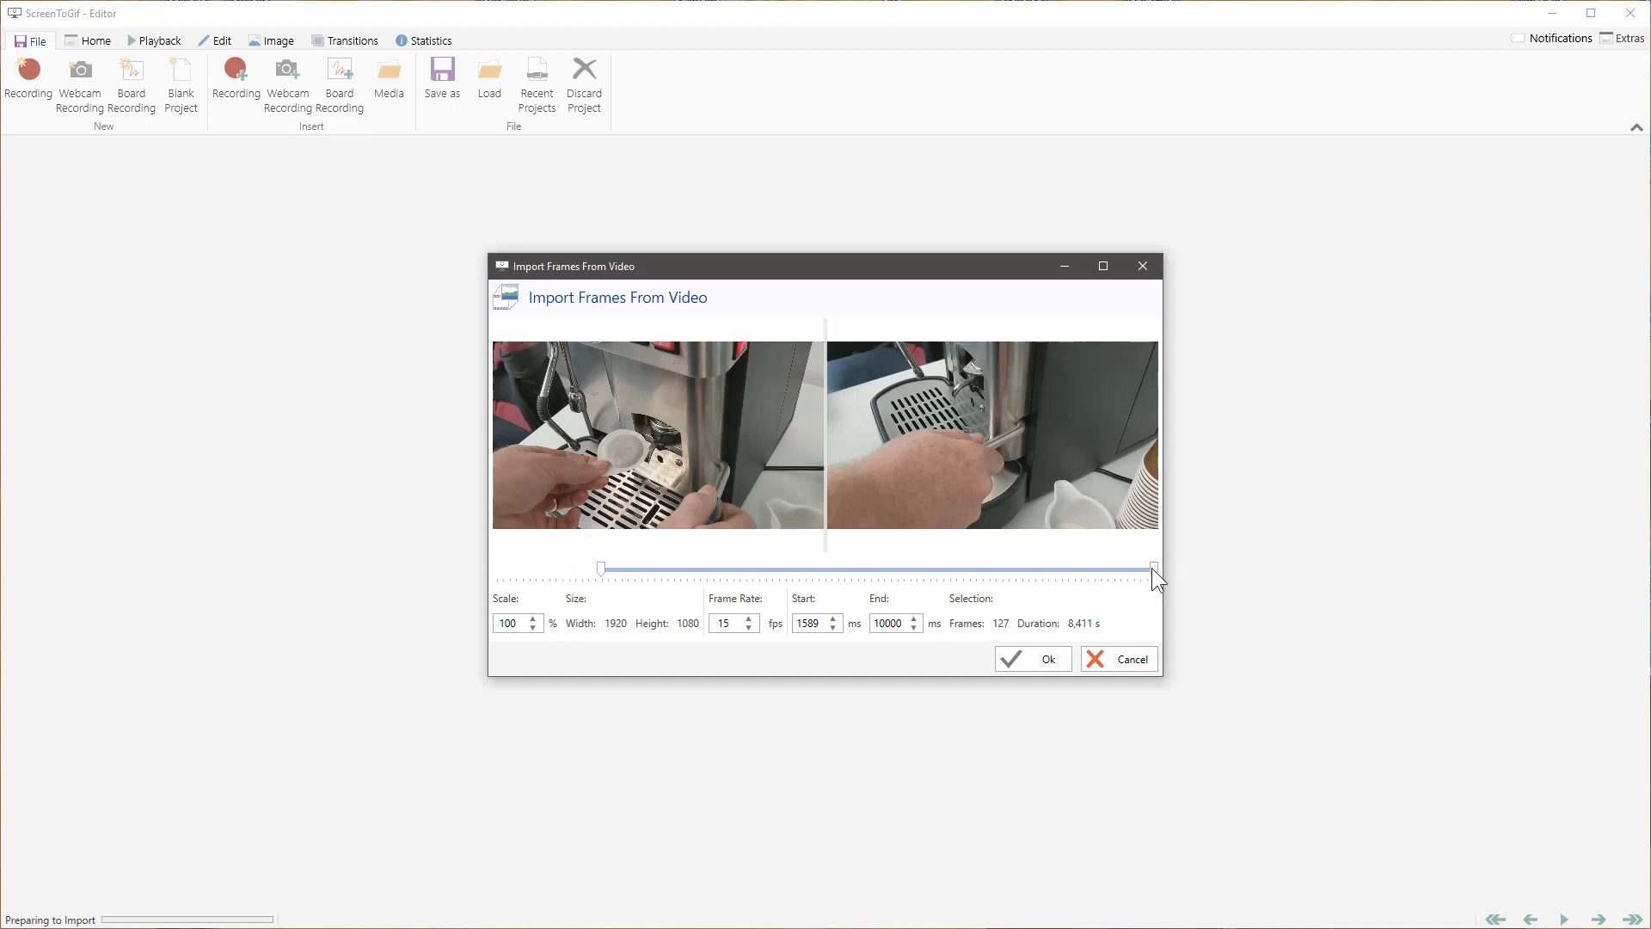
left_click_drag(1153, 569, 1083, 571)
left_click_drag(1081, 570, 1053, 569)
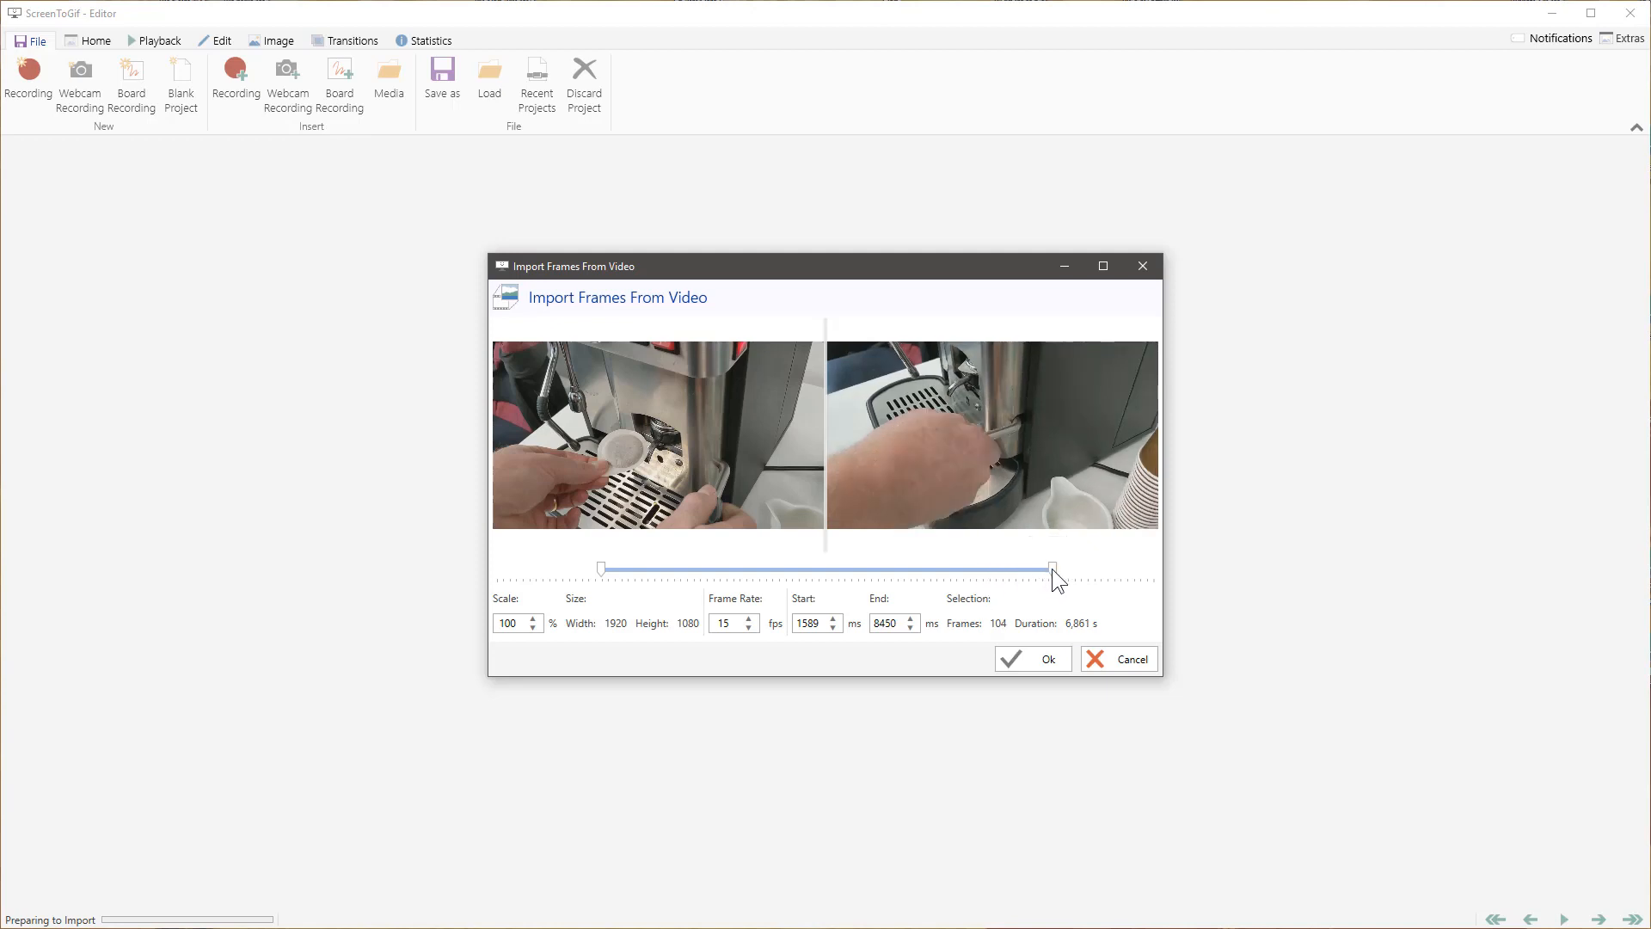
left_click_drag(1054, 569, 1116, 586)
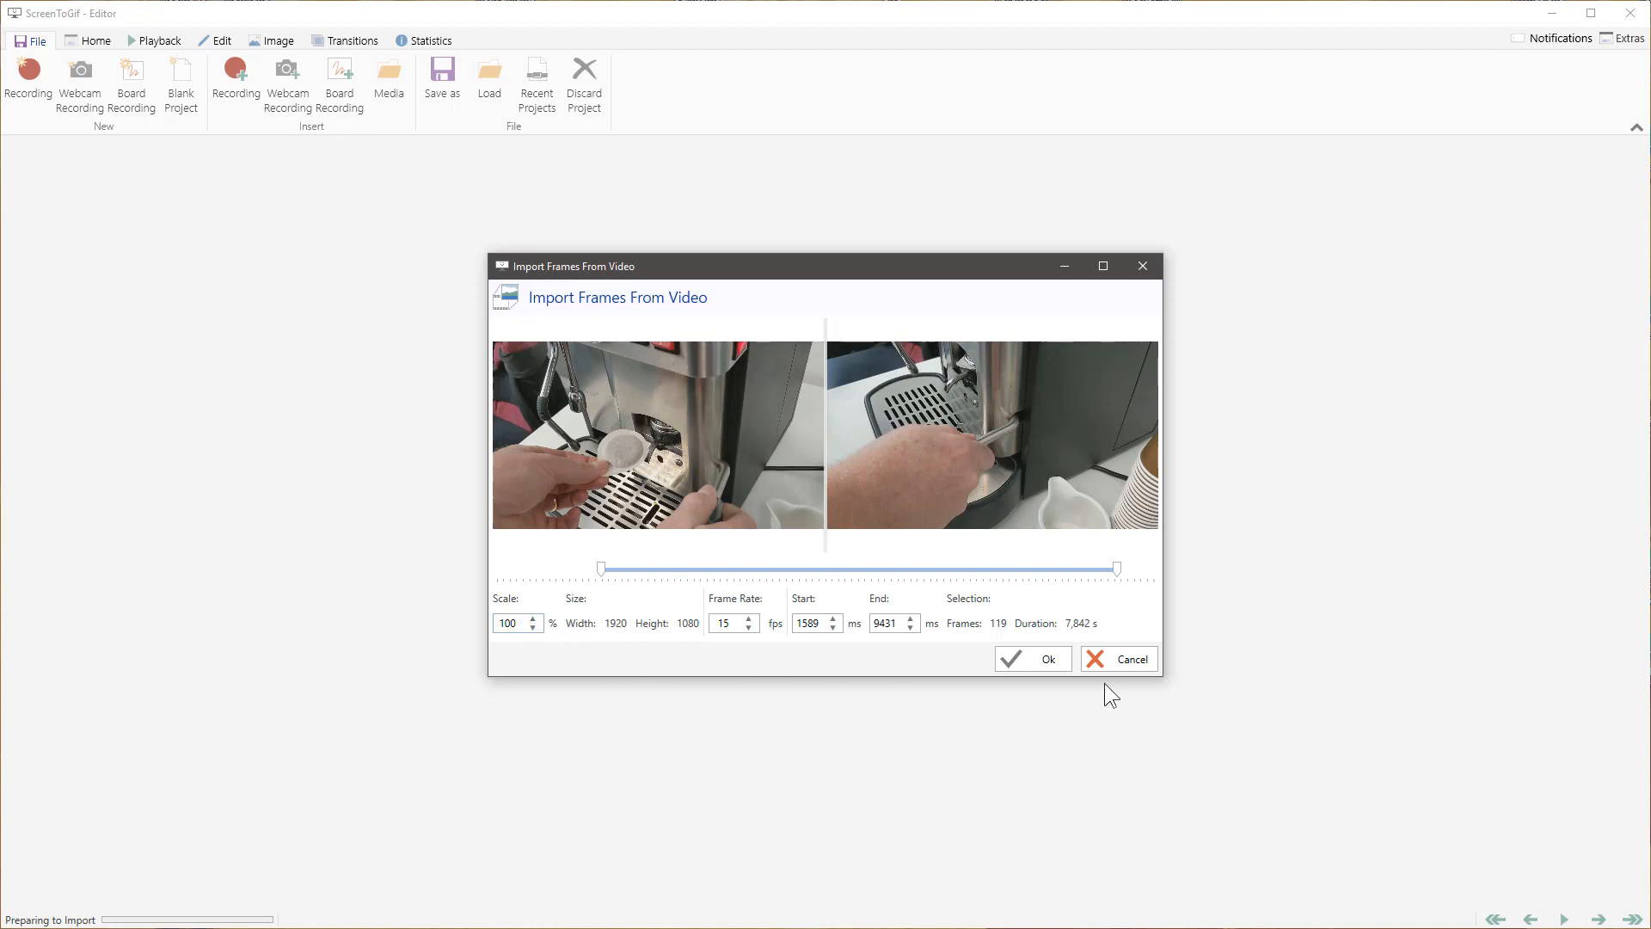
left_click(1047, 664)
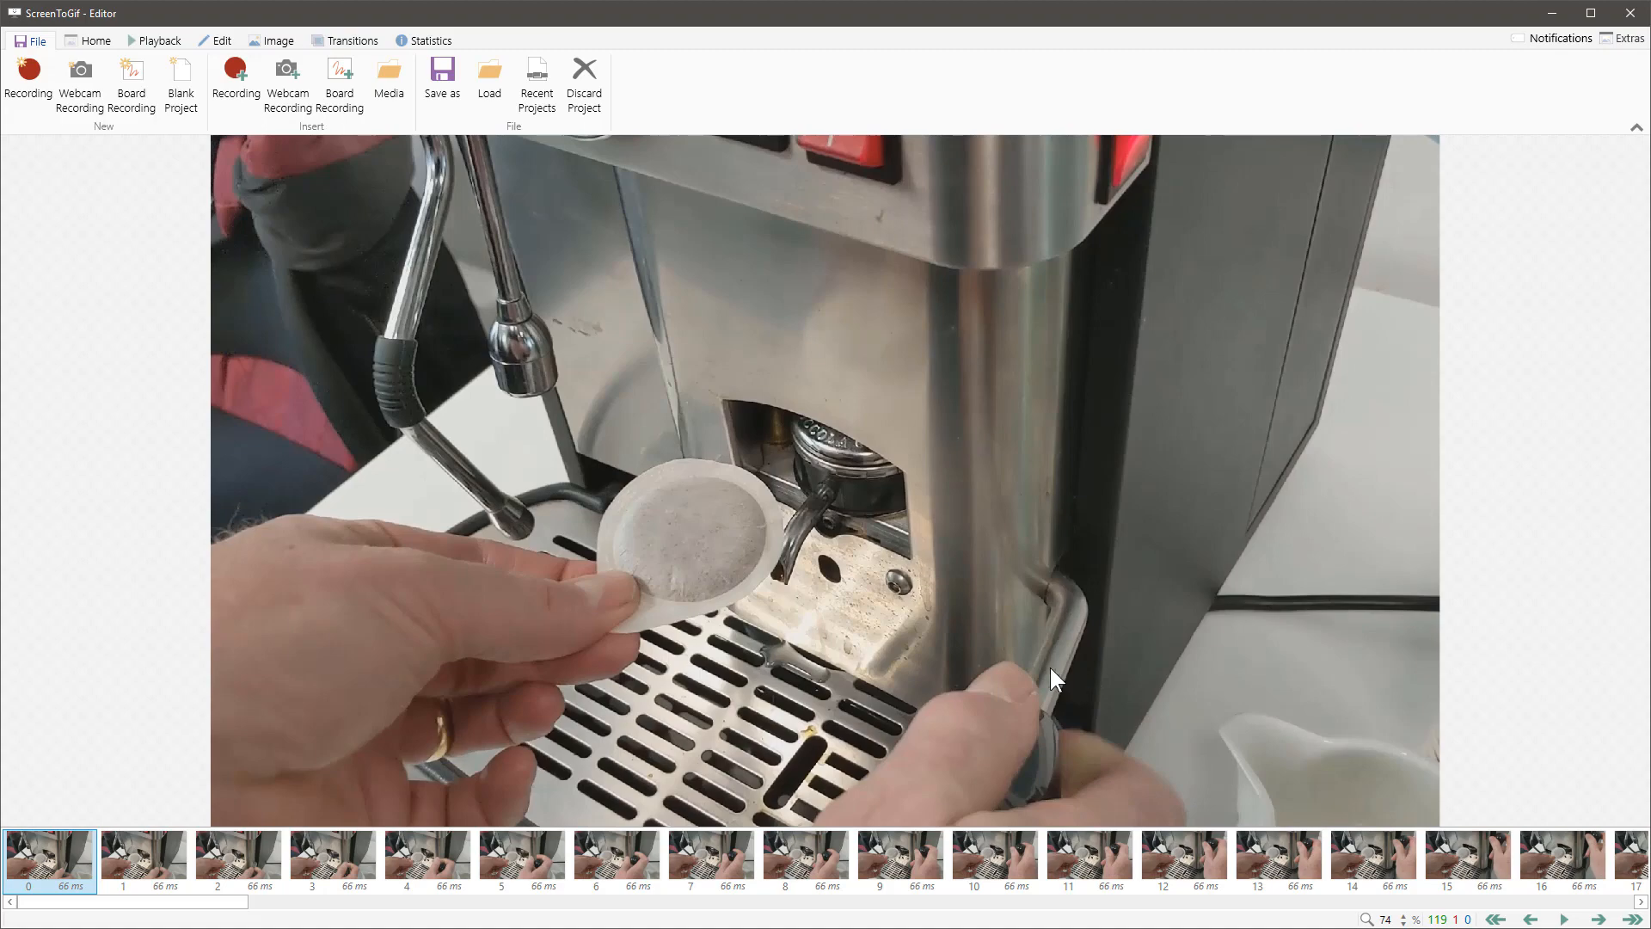
left_click(1565, 920)
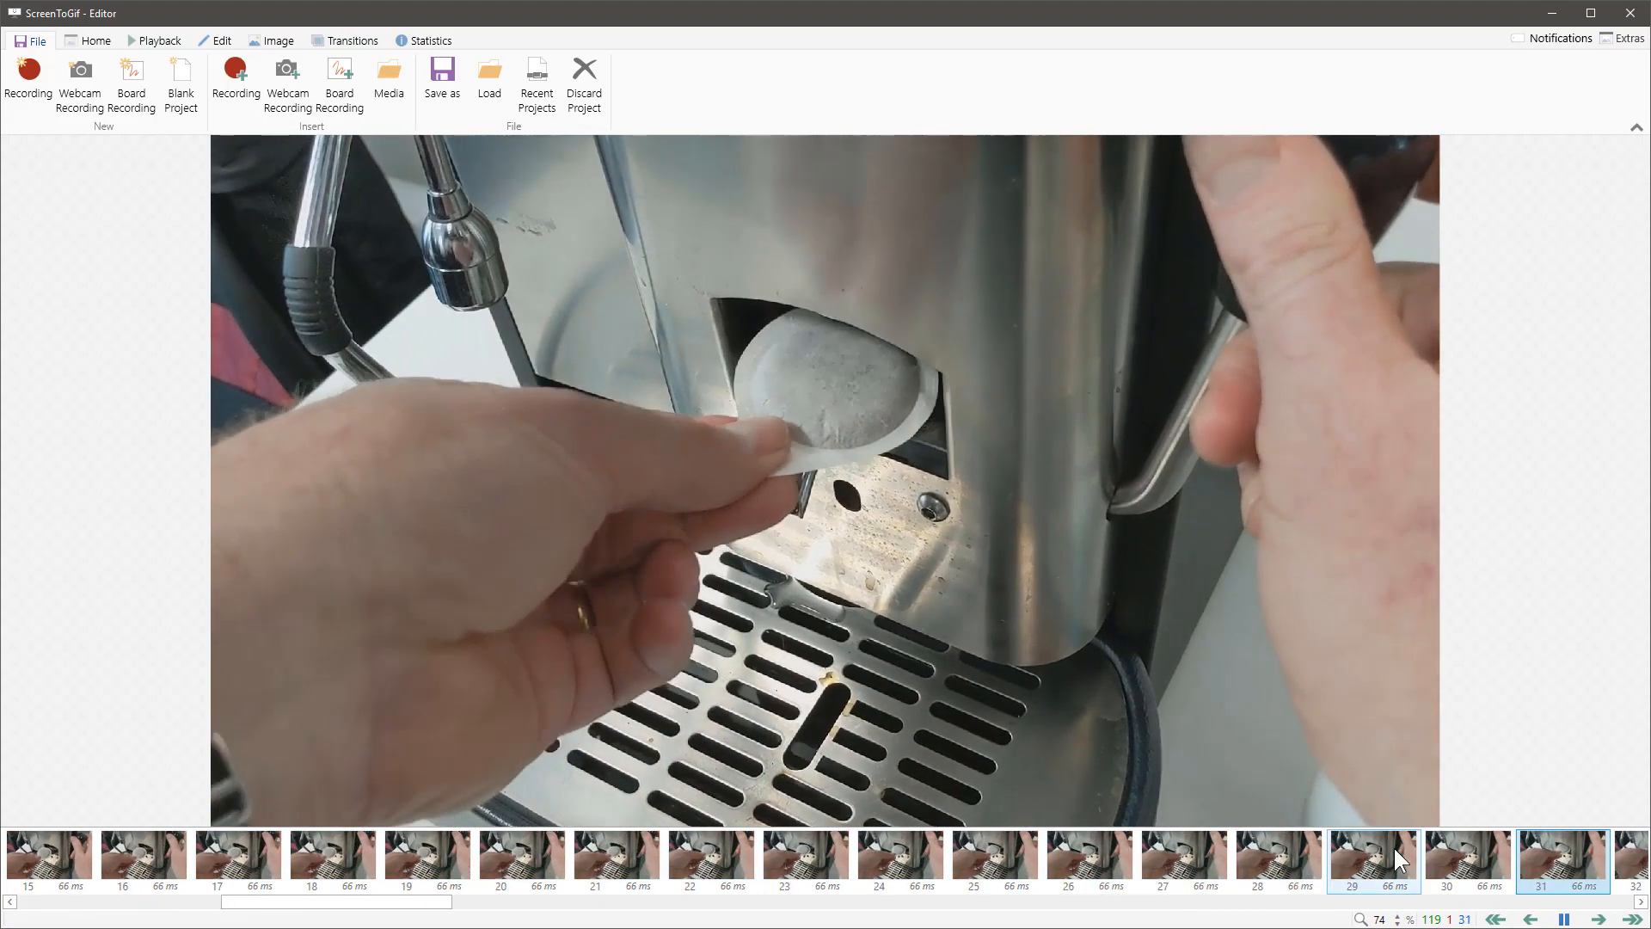
left_click(1564, 919)
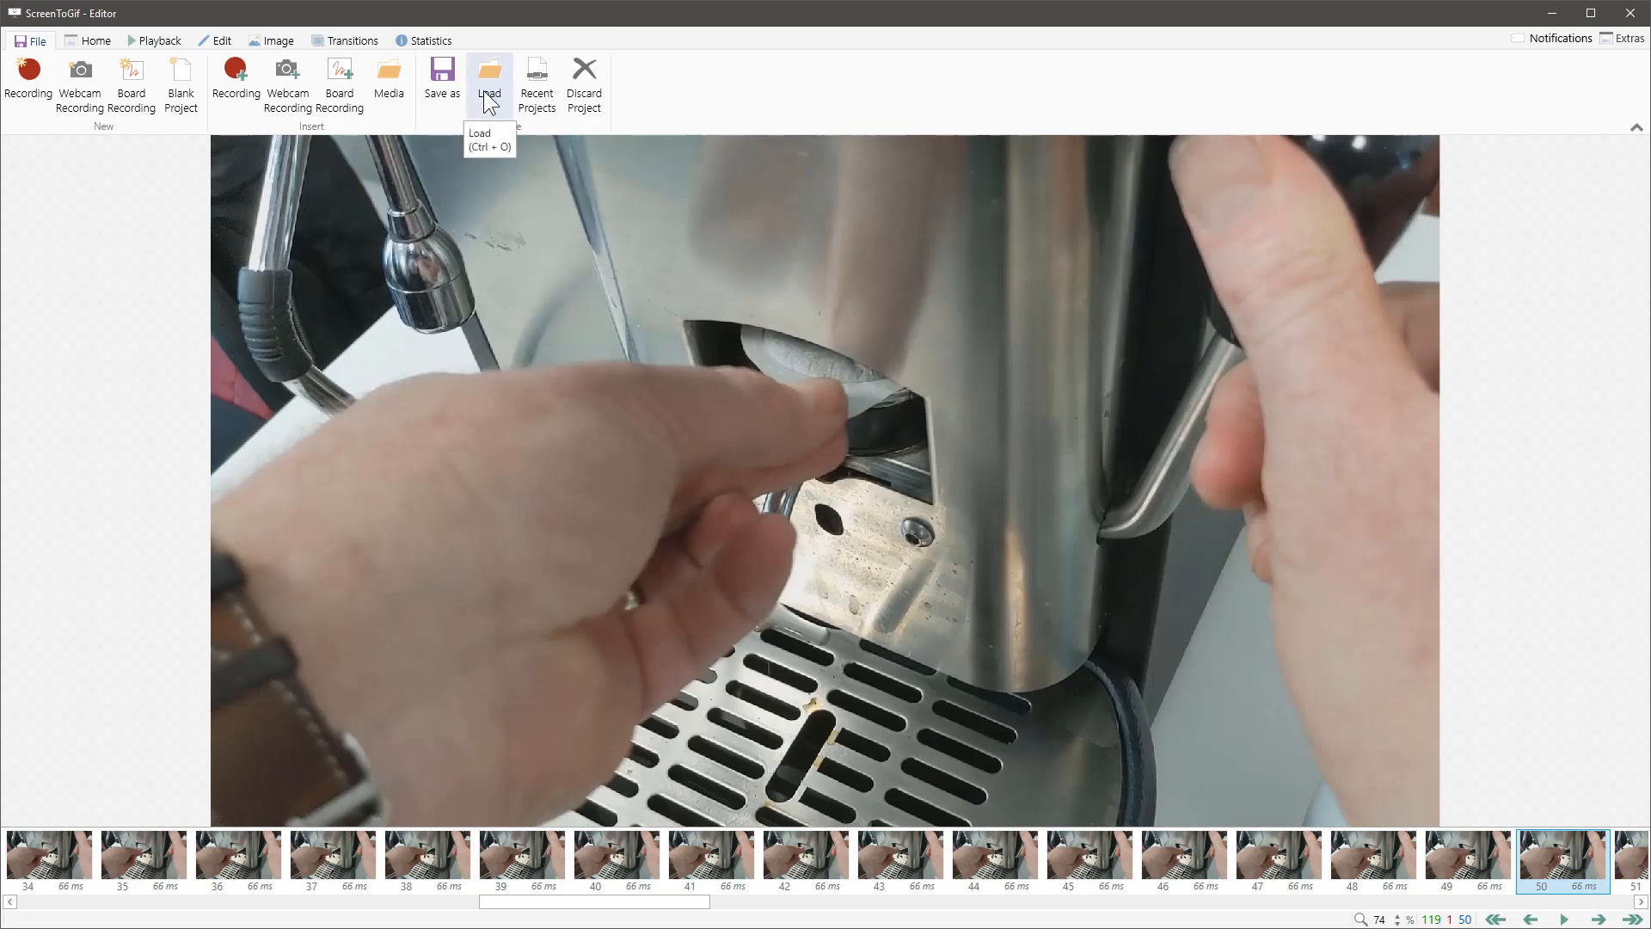
Step: Save the animation as a GIF named 01-A in the coffee-milan gifs folder and bring the encoding progress window into view
left_click(442, 84)
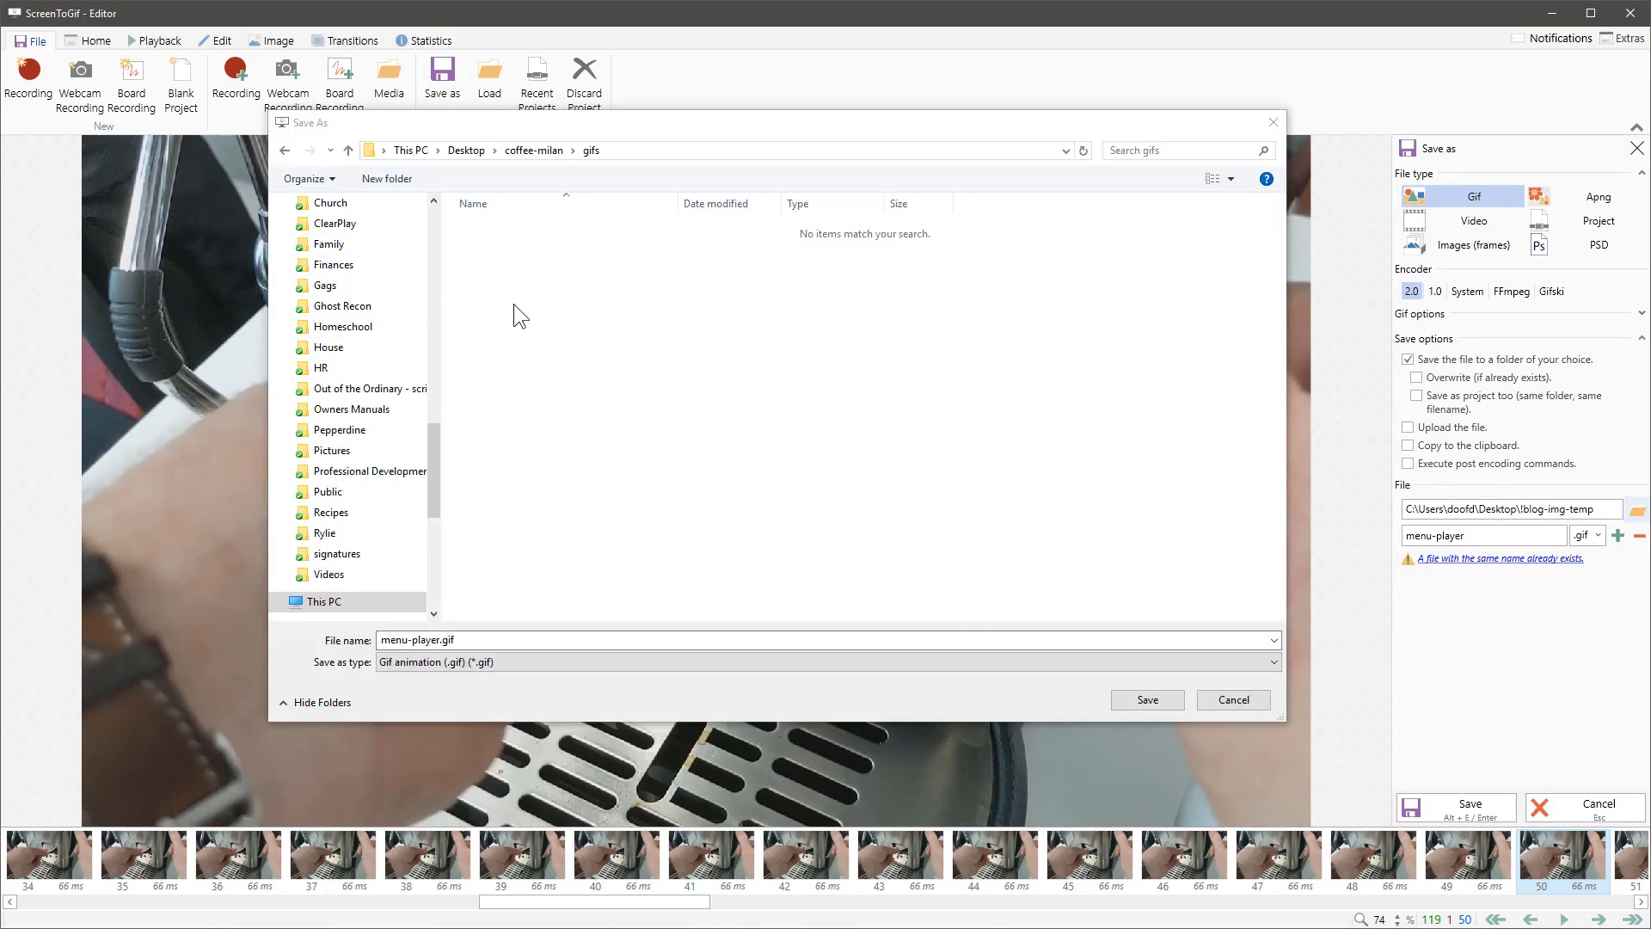
left_click_drag(468, 641, 355, 641)
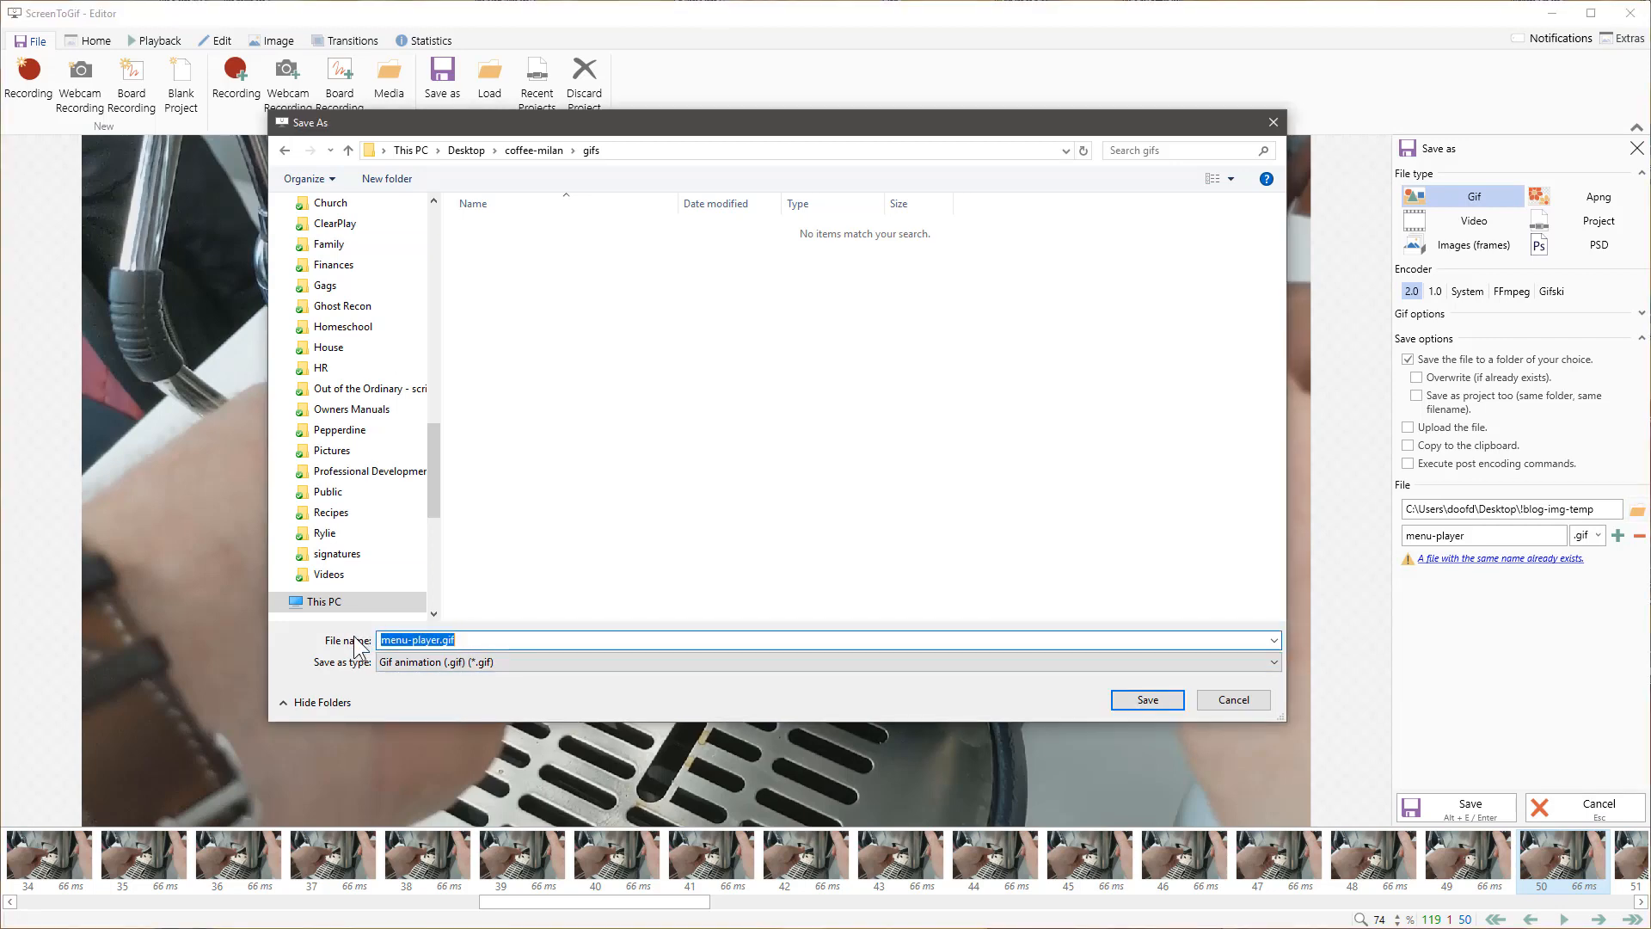
type("01-A")
left_click(1146, 699)
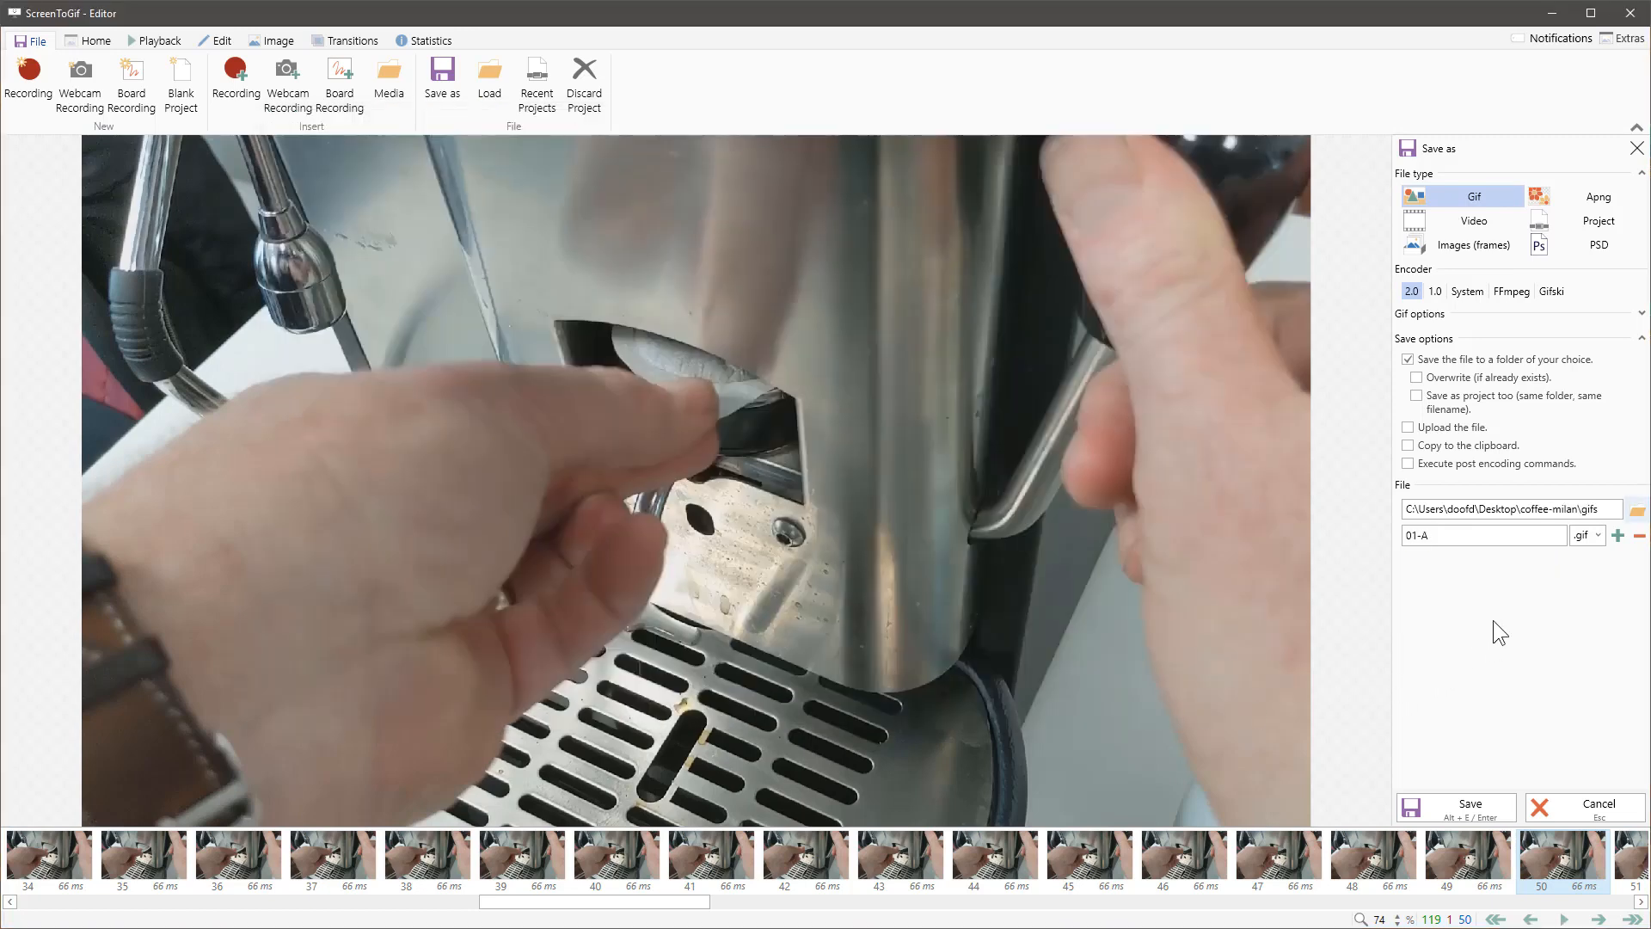
left_click(1476, 812)
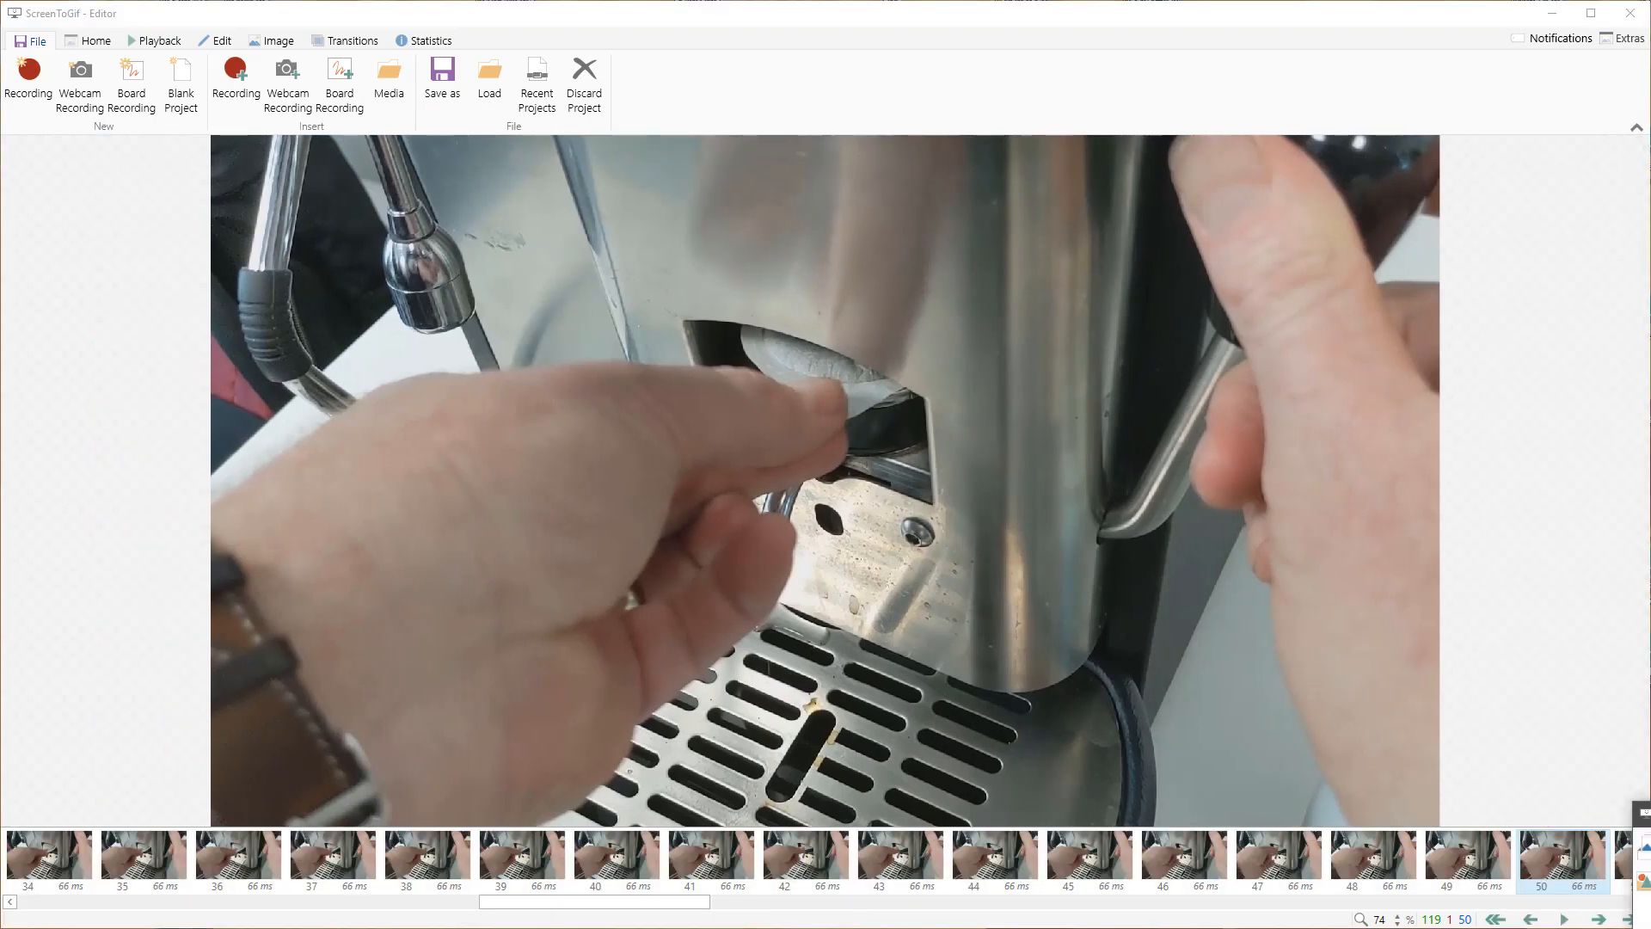
left_click_drag(1650, 812, 1444, 428)
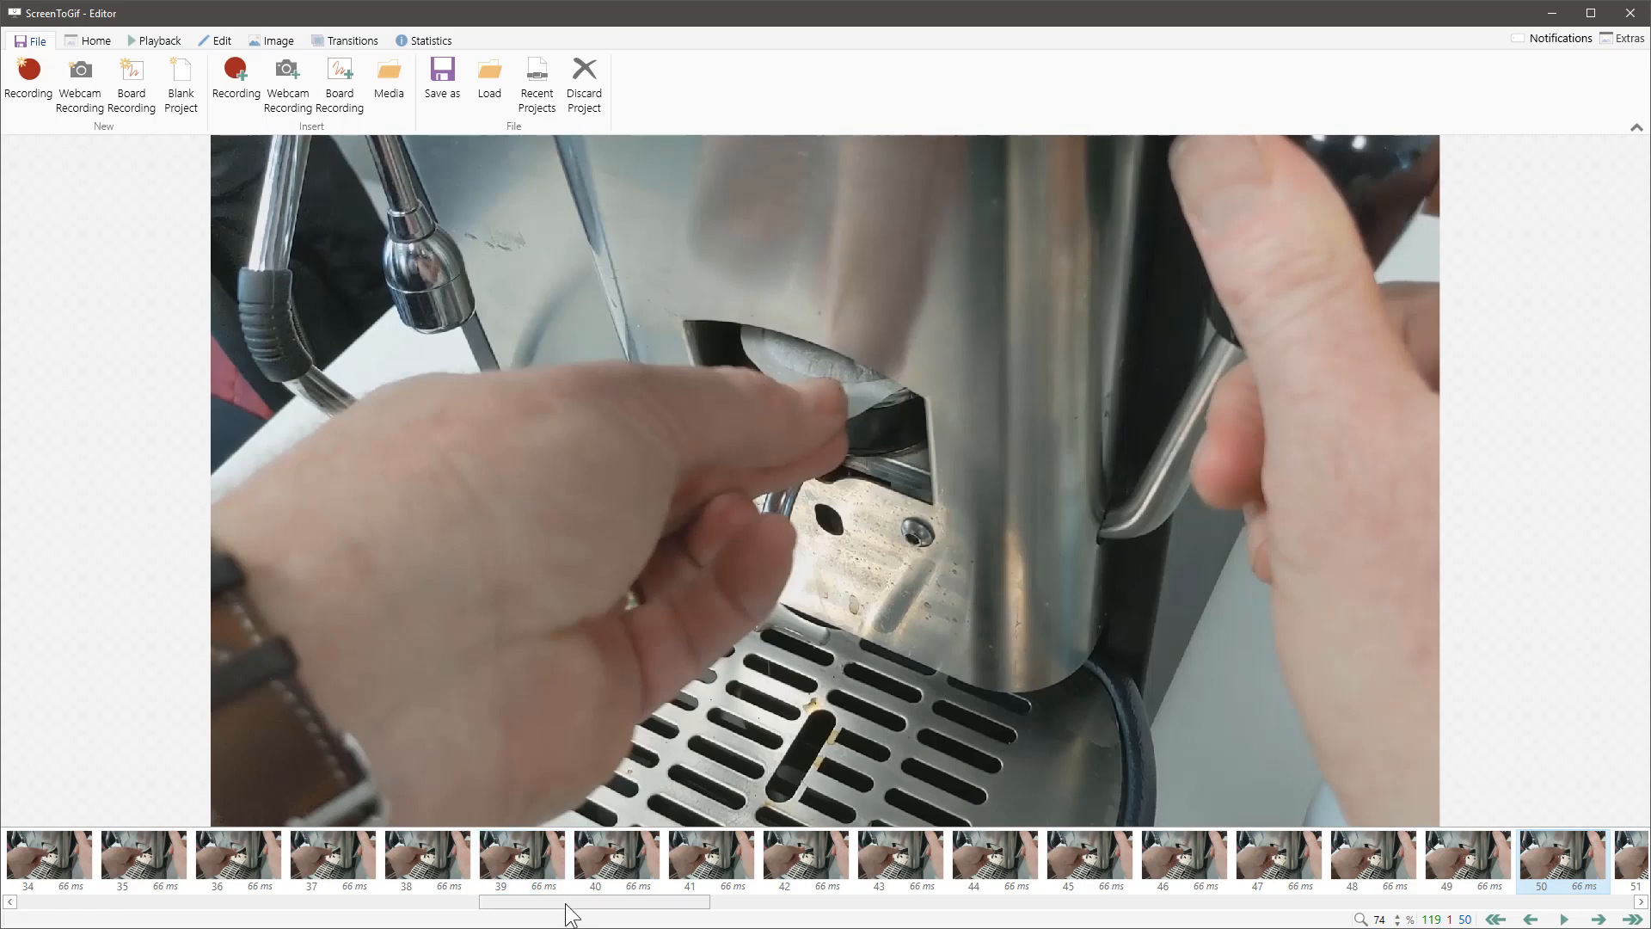
Step: Step through the frames from 18 to 65 and back to frame 38, examining how the filter pod is inserted
left_click_drag(532, 899, 283, 901)
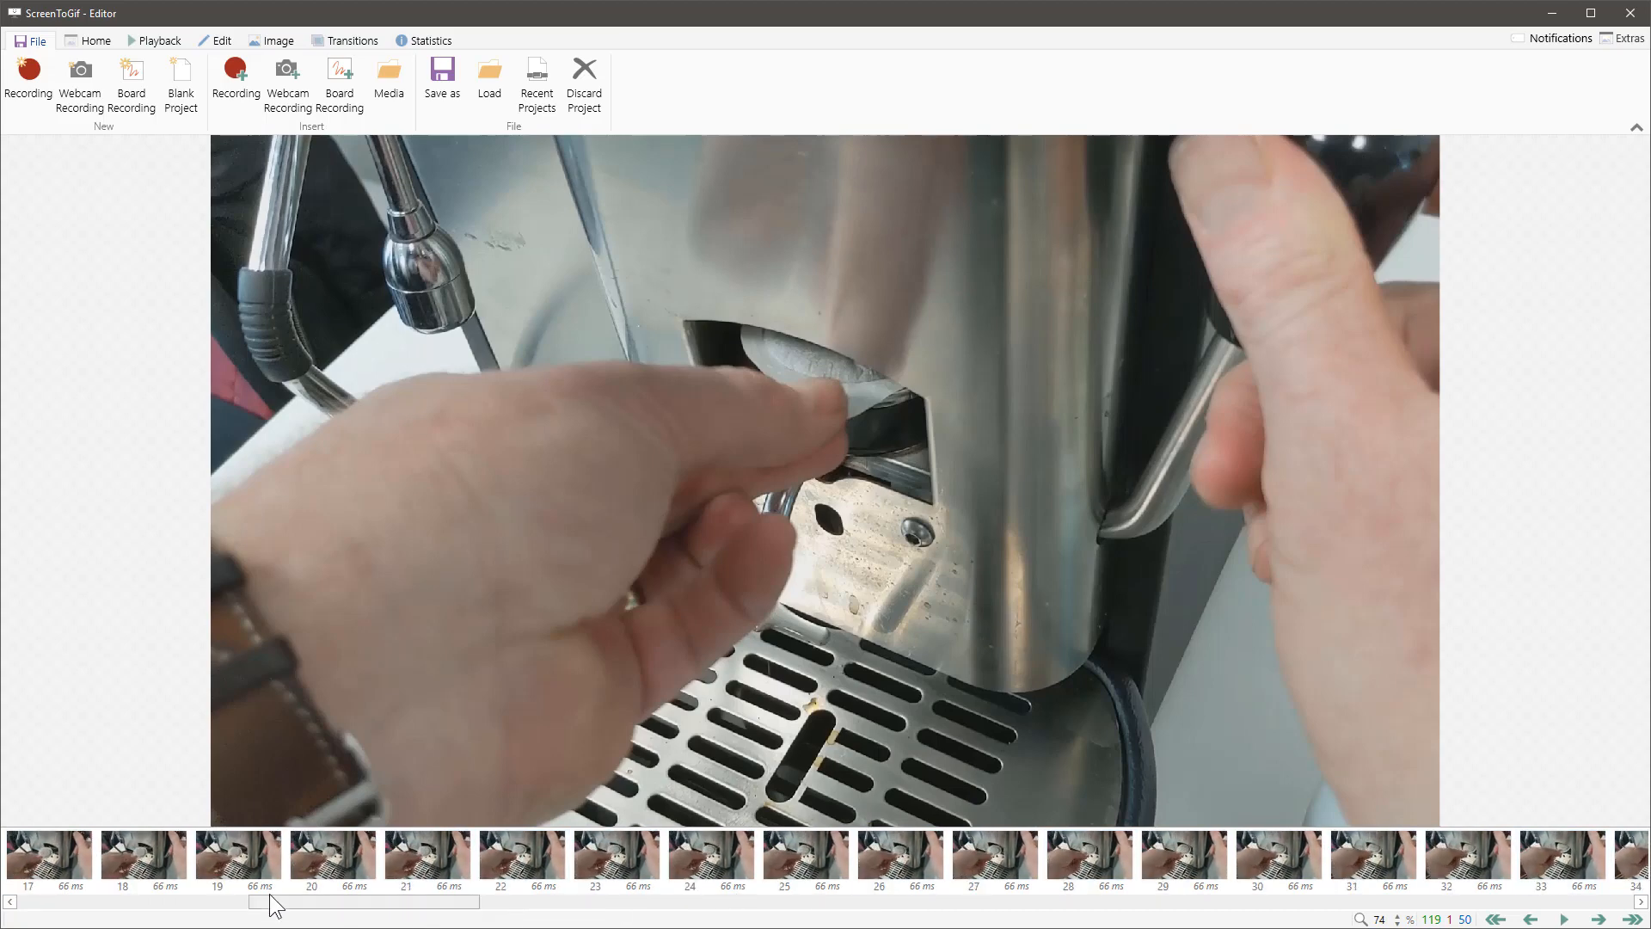
left_click(158, 861)
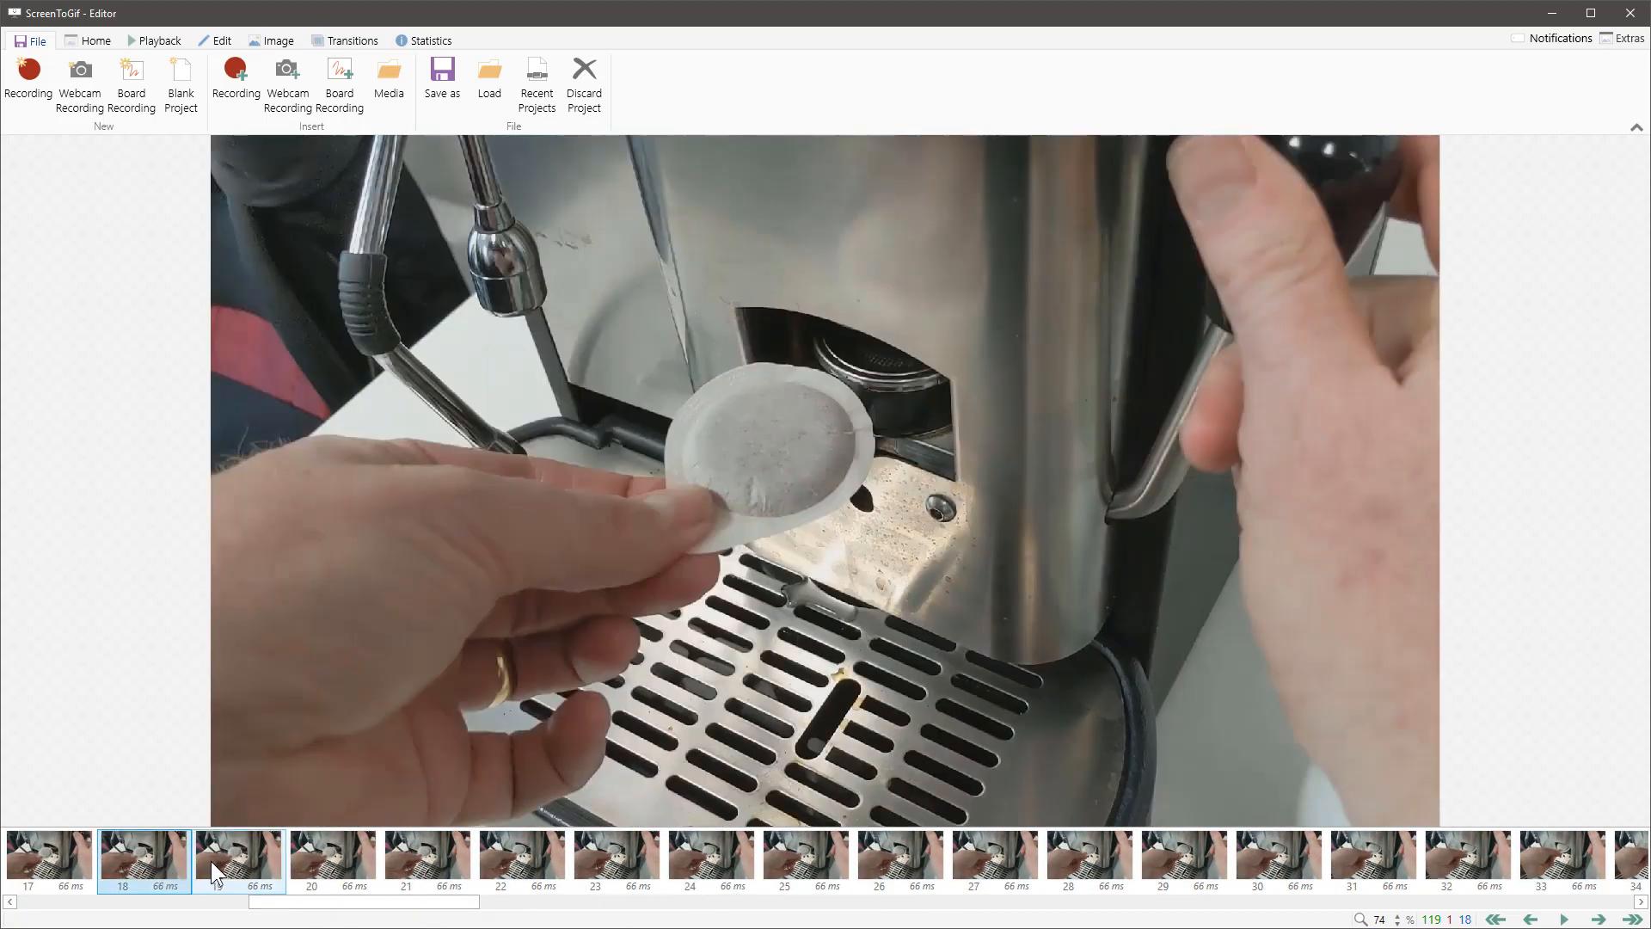
key("Right")
key("Right")
key("Right")
key("Right")
key("Right")
key("Right")
key("Right")
key("Right")
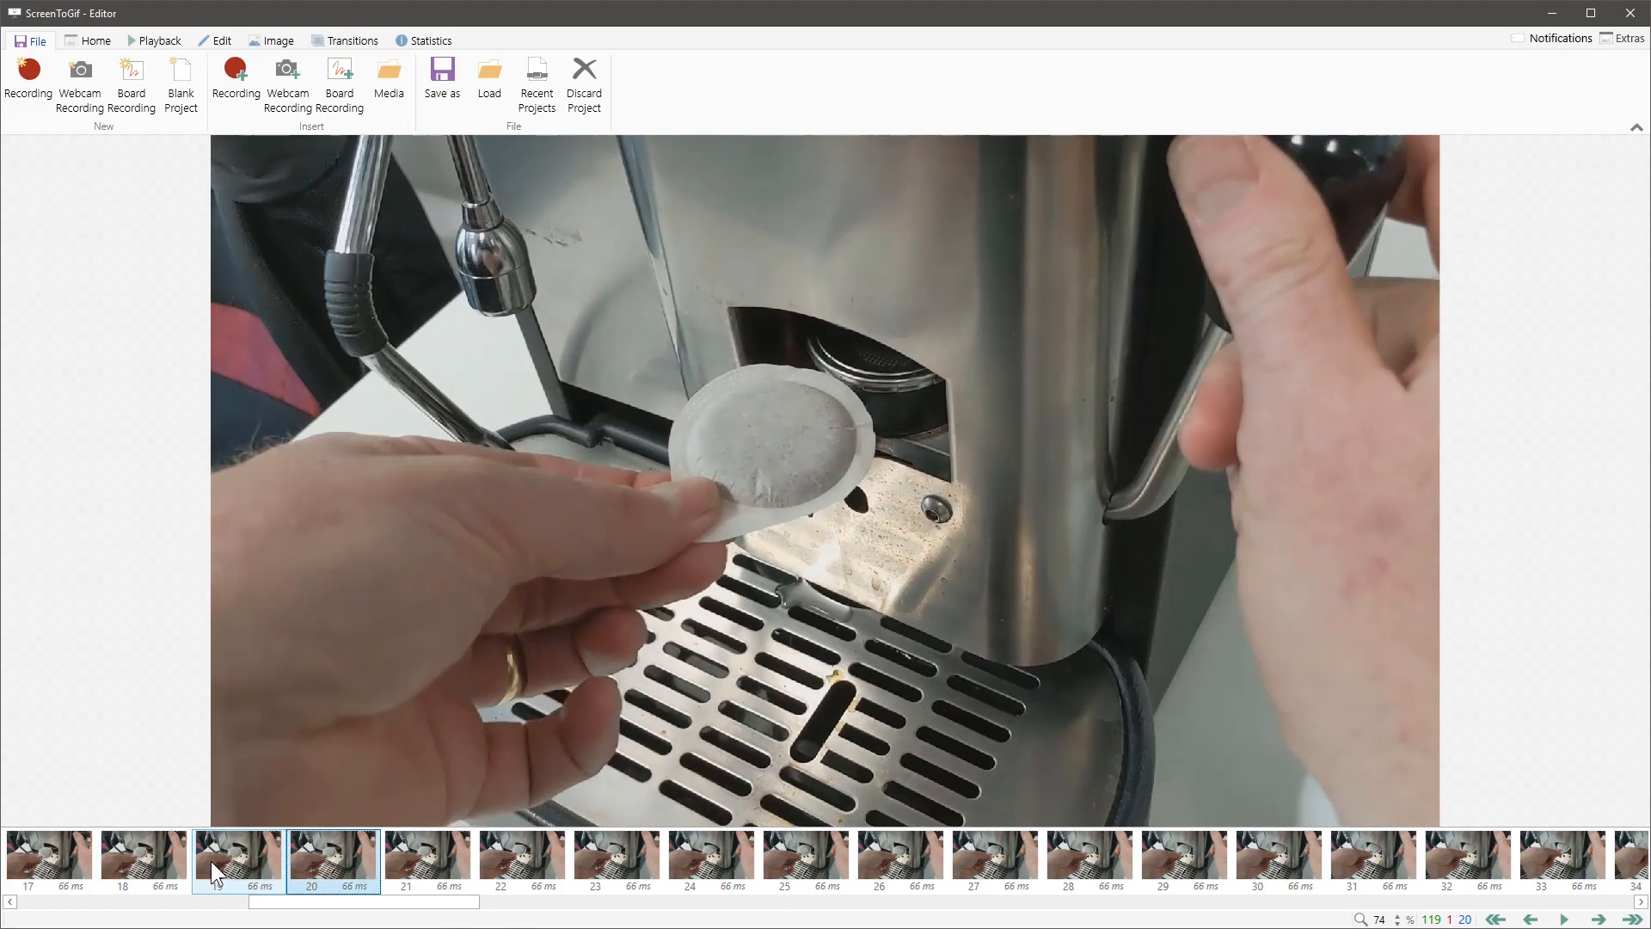
key("Right")
key("Right")
key("Right")
key("Right")
key("Right")
key("Right")
key("Right")
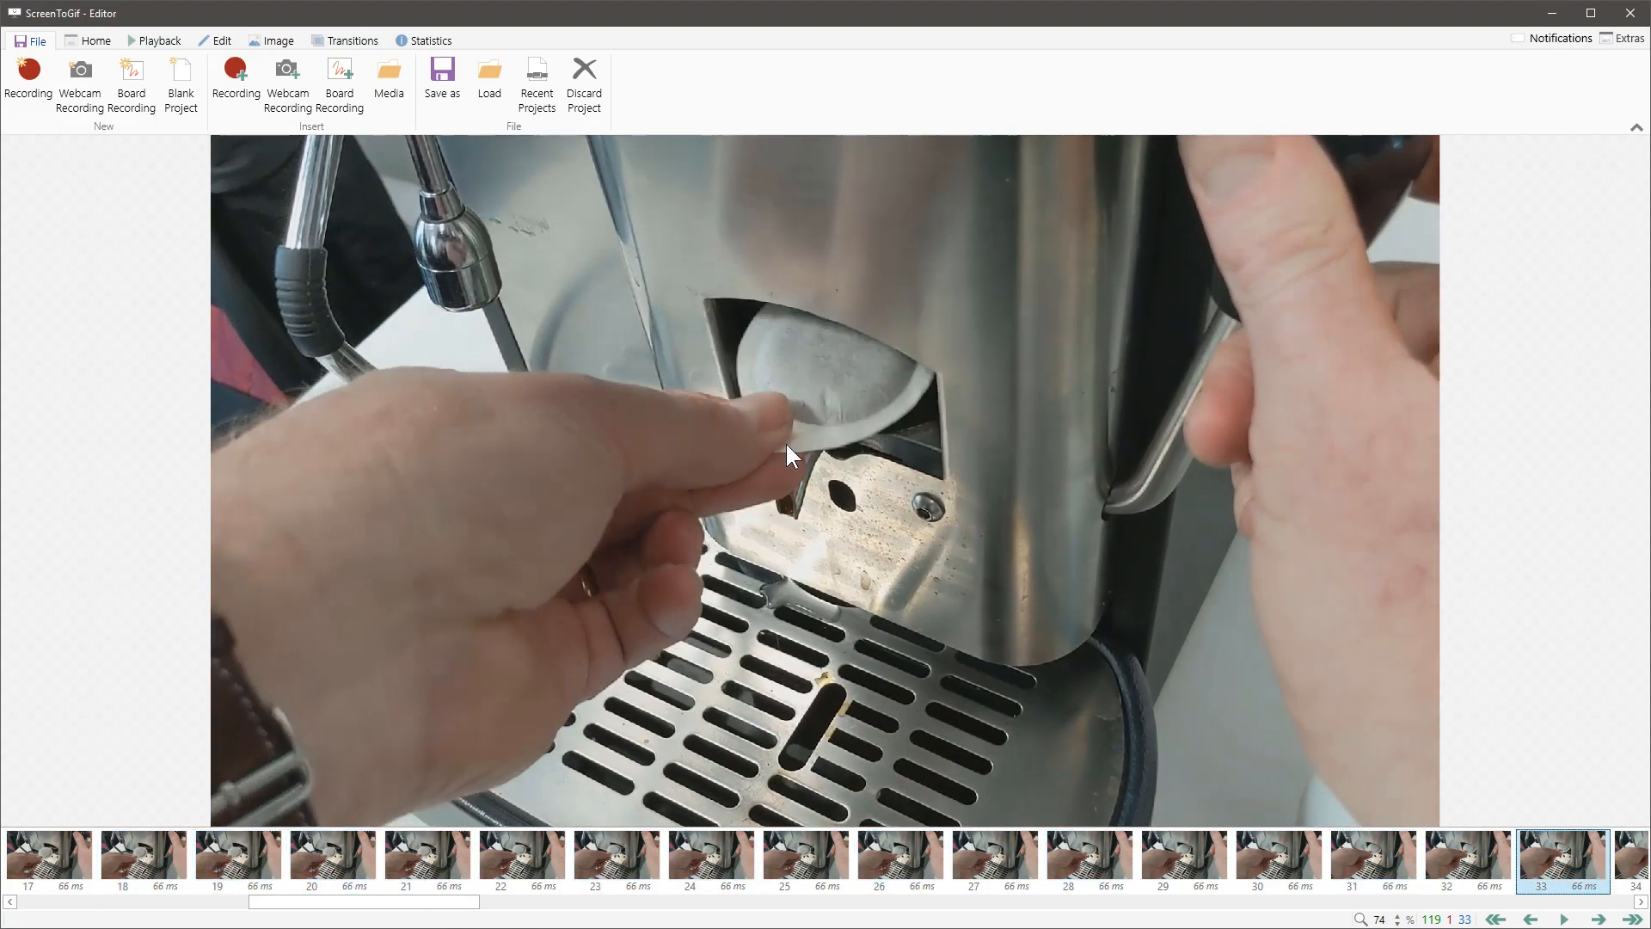
key("Right")
key("Right")
key("Right")
key("Right")
key("Right")
key("Right")
key("Right")
key("Right")
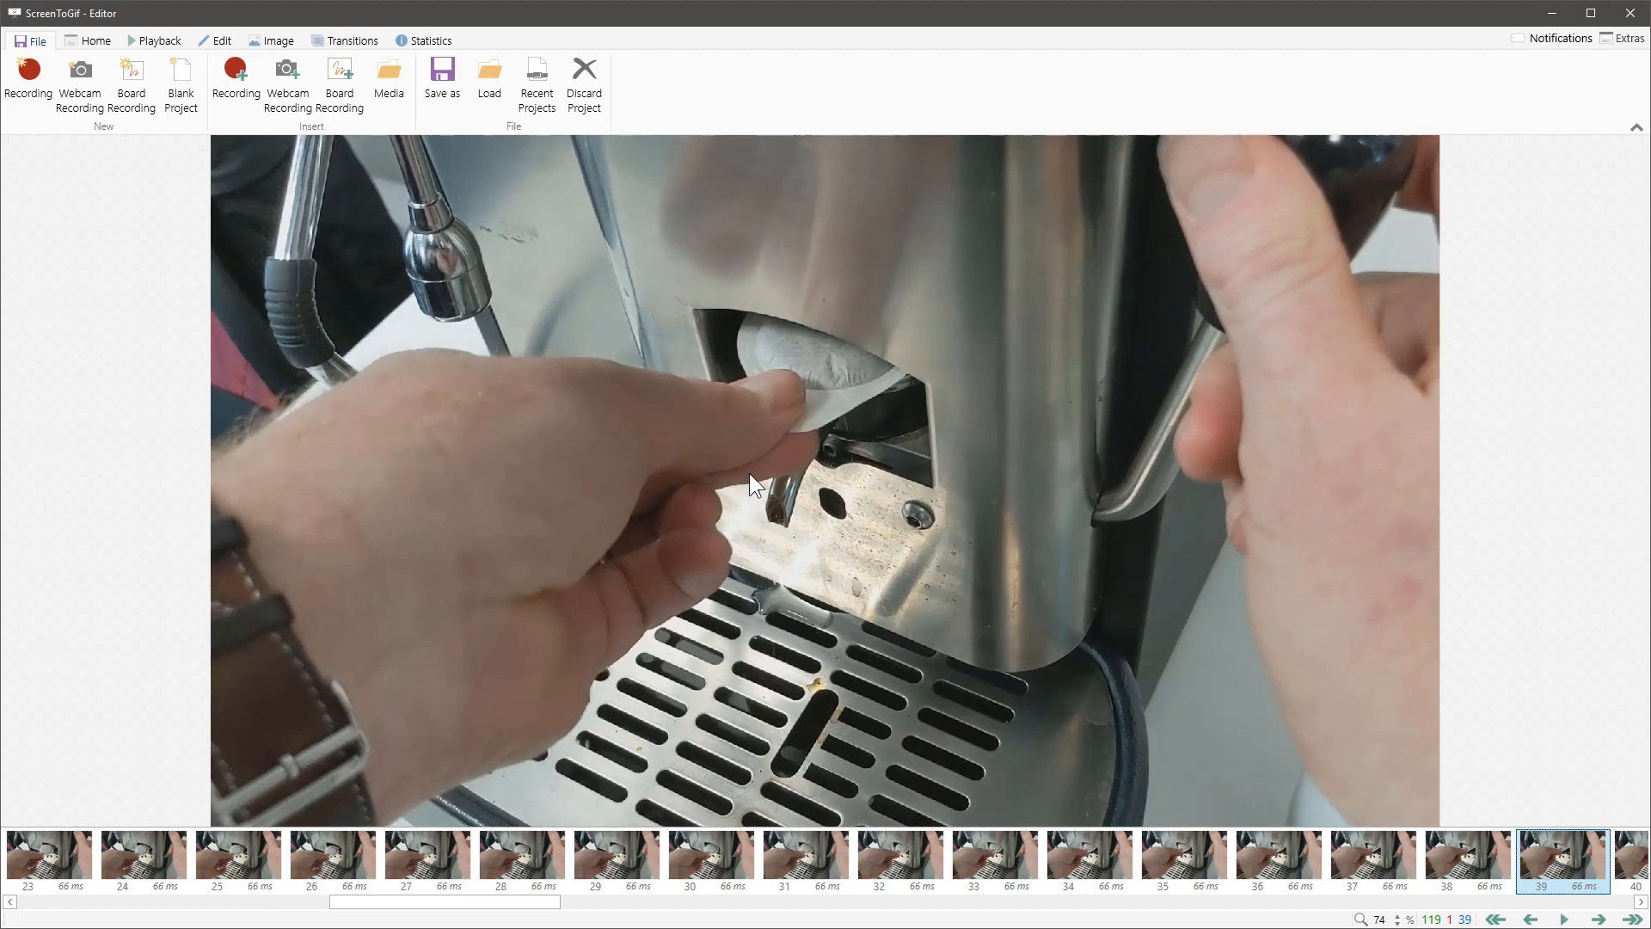
key("Right")
key("Right")
key("Right")
key("Right")
key("Right")
key("Right")
key("Right")
key("Right")
key("Right")
key("Right")
key("Right")
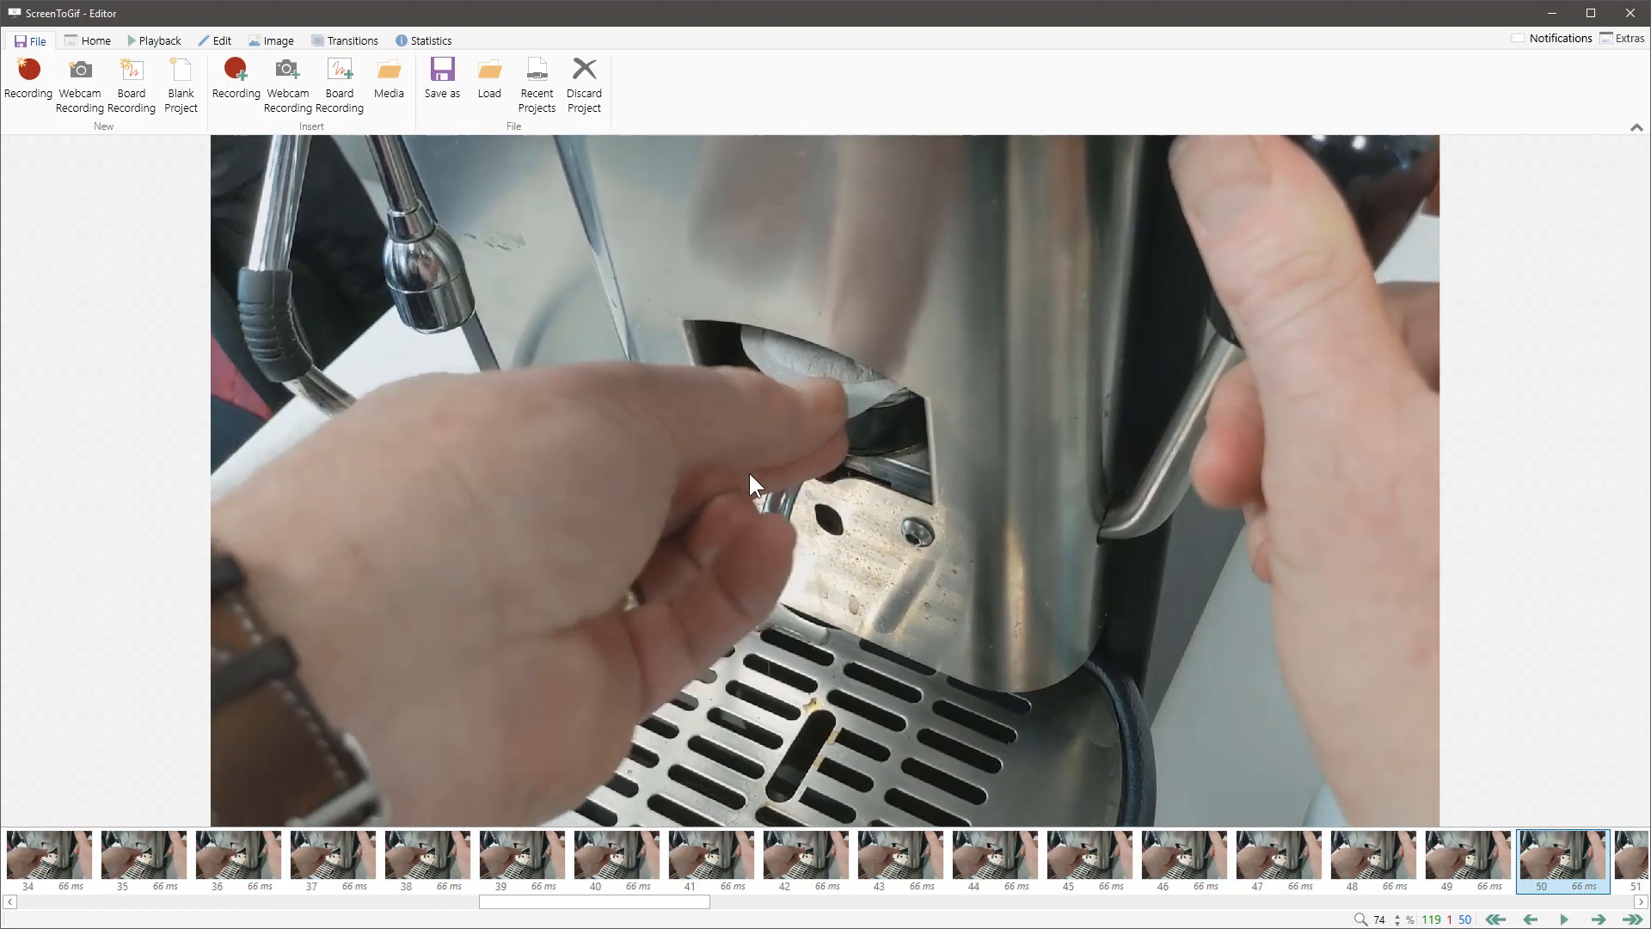
key("Right")
key("Right")
key("Right")
key("Right")
key("Right")
key("Right")
key("Right")
key("Right")
key("Right")
key("Right")
key("Right")
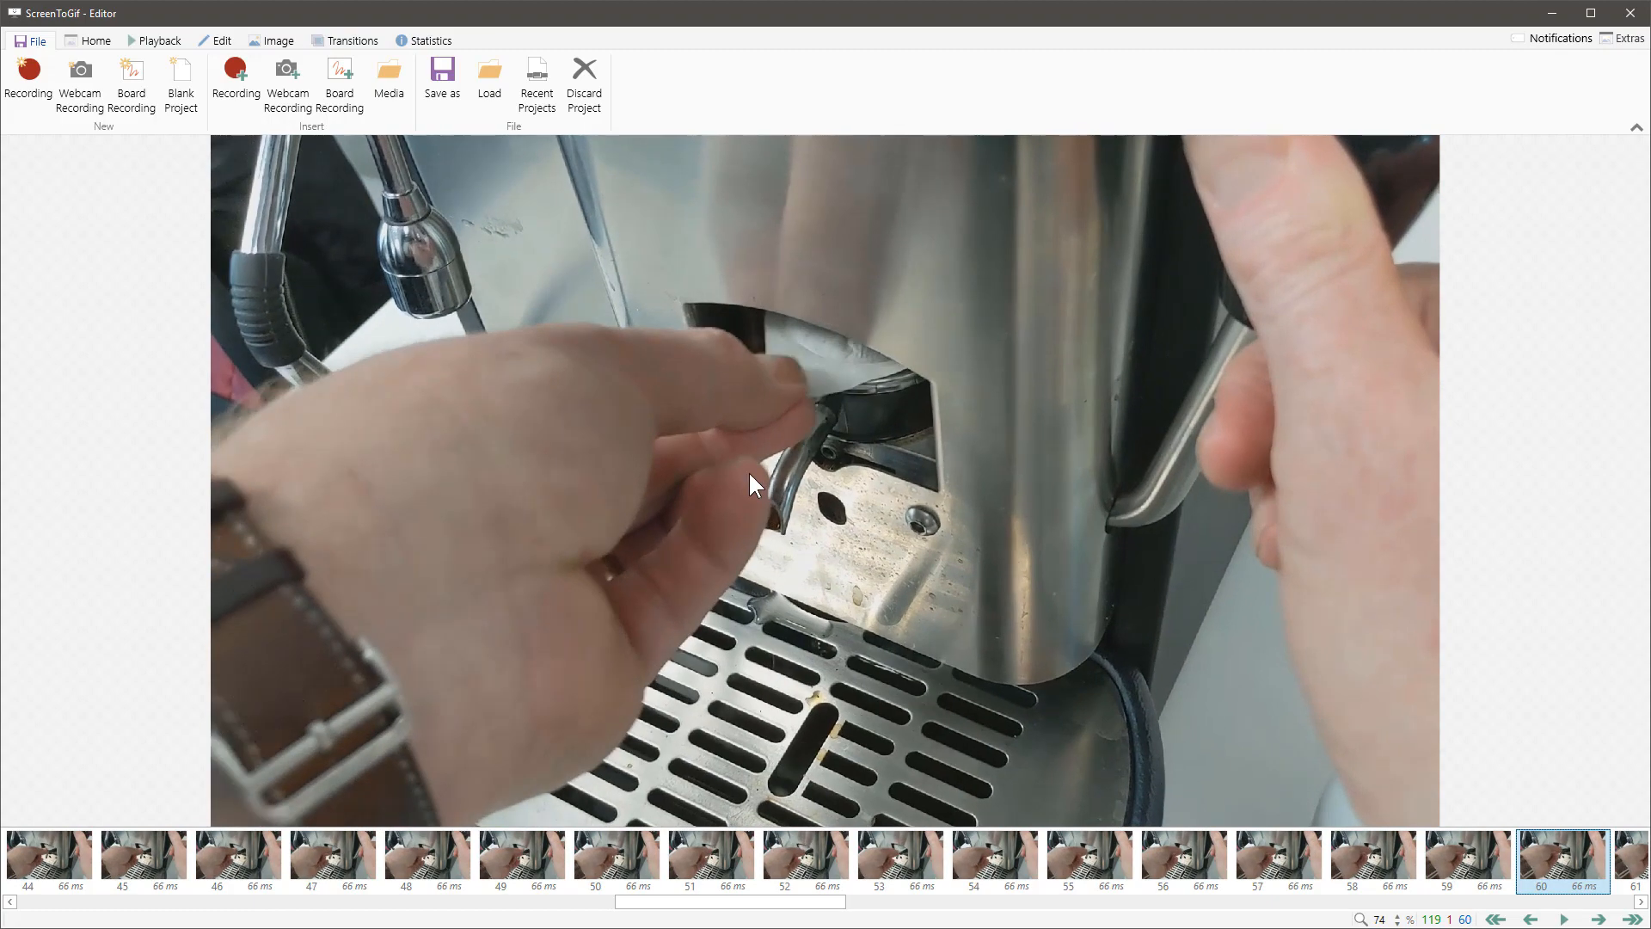
key("Right")
key("Right")
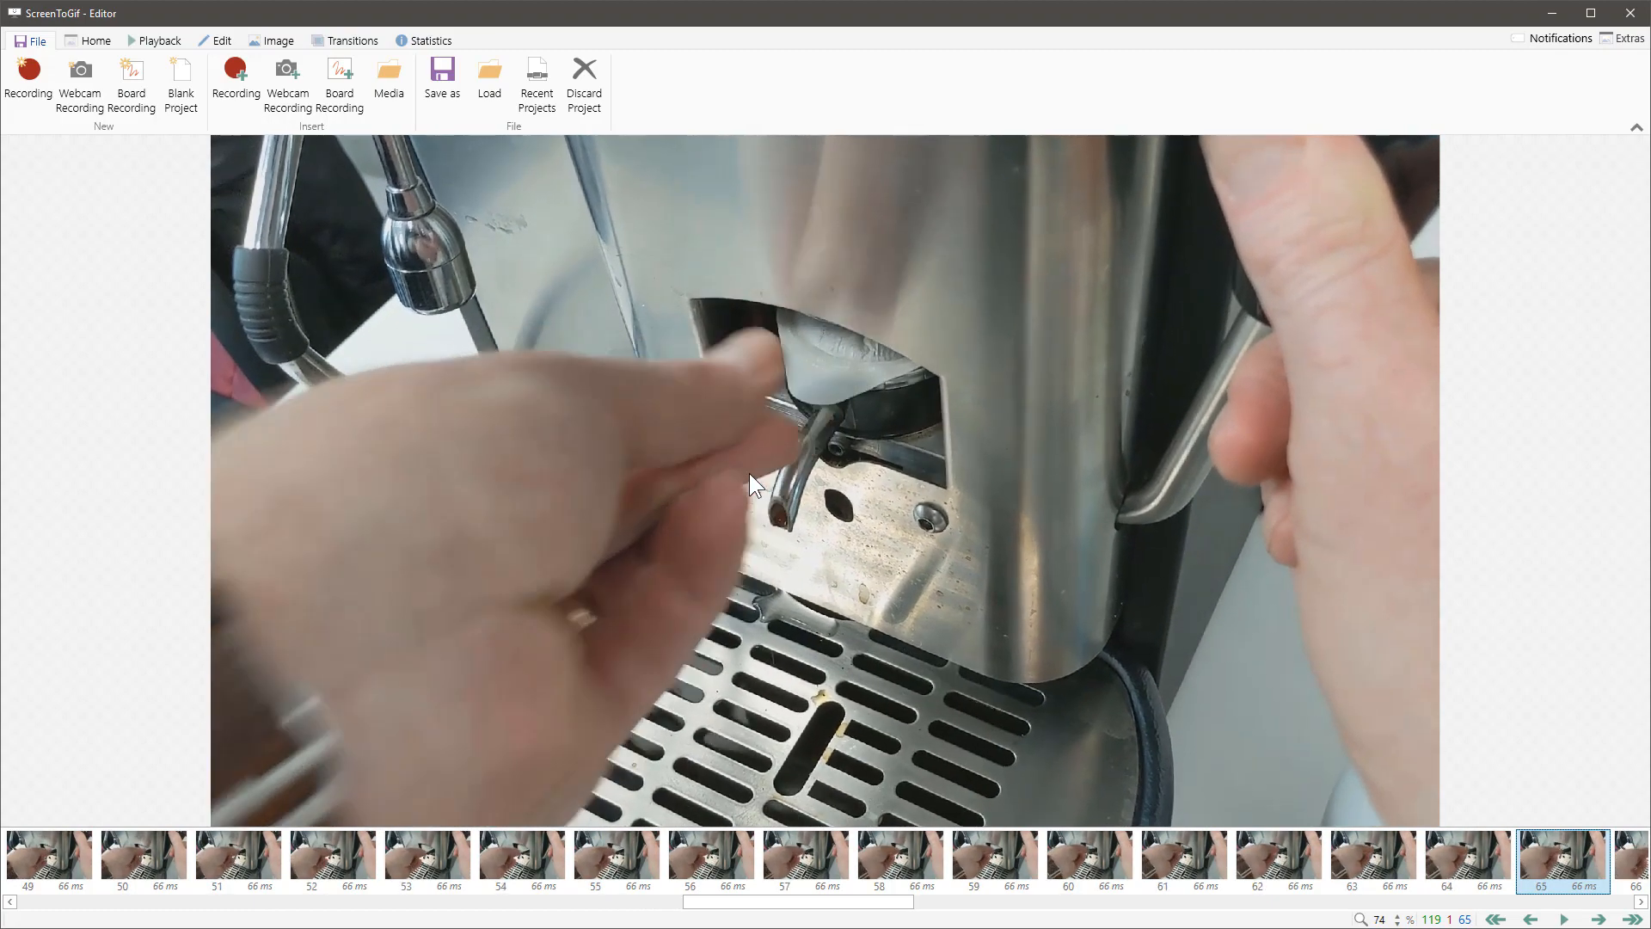
key("Left")
key("Left")
key("Left")
key("Left")
key("Left")
key("Left")
key("Left")
key("Left")
key("Left")
key("Left")
key("Left")
key("Left")
key("Left")
key("Left")
key("Left")
key("Left")
key("Left")
key("Left")
key("Left")
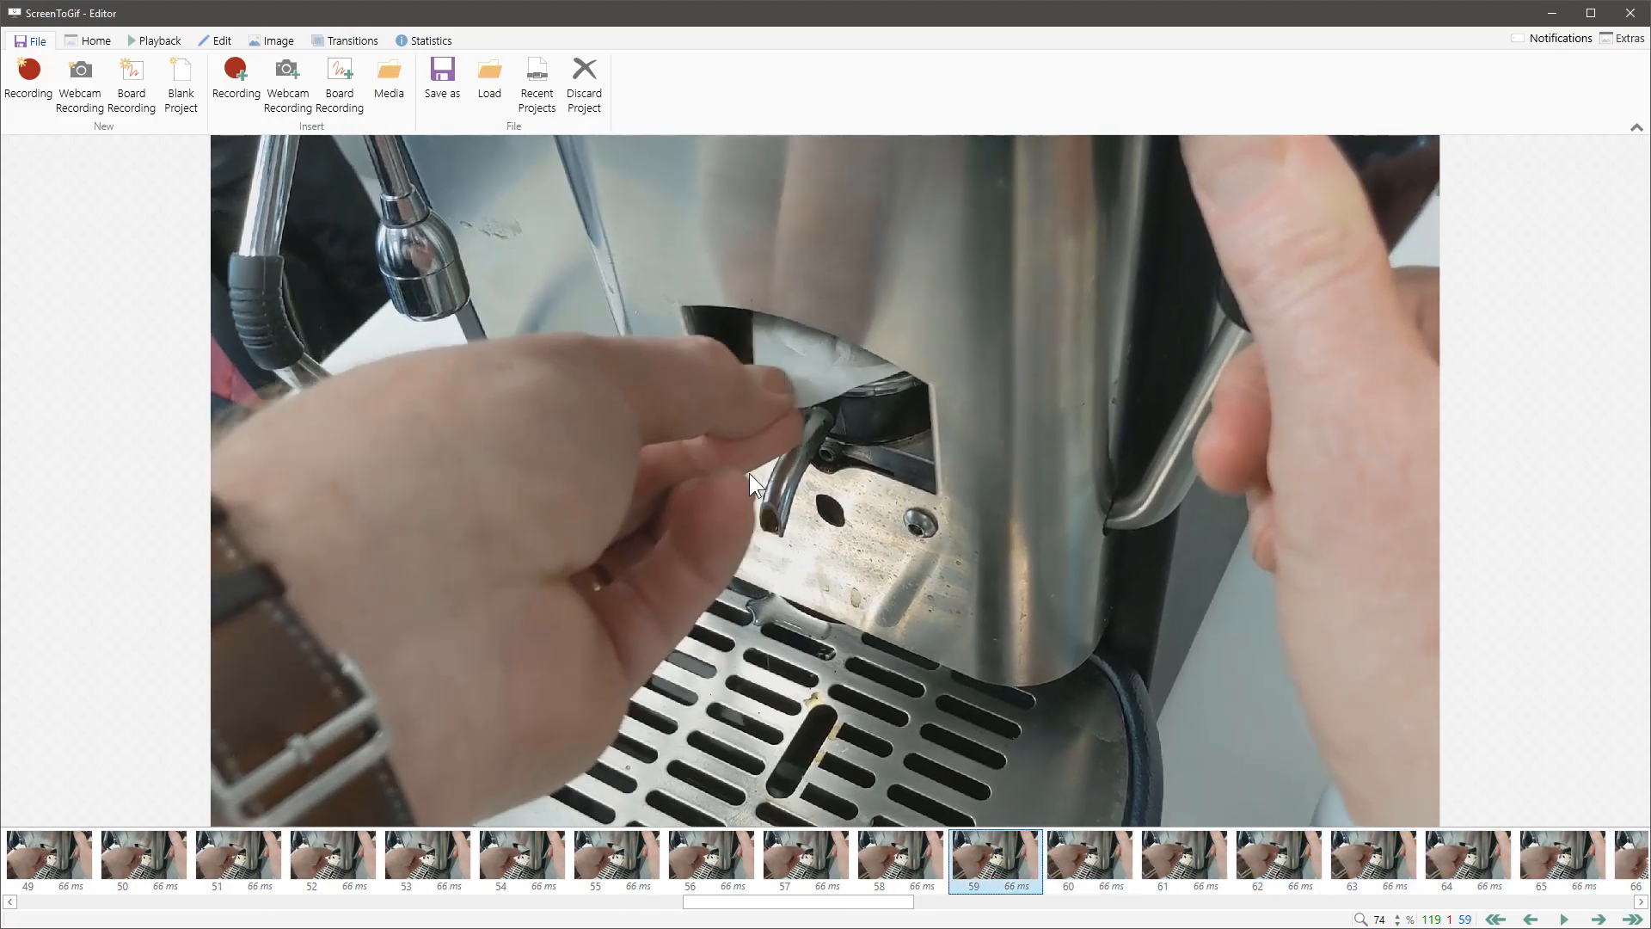
key("Left")
key("Left")
key("Left")
key("Left")
key("Left")
key("Left")
key("Left")
key("Left")
key("Left")
key("Left")
key("Left")
key("Left")
key("Left")
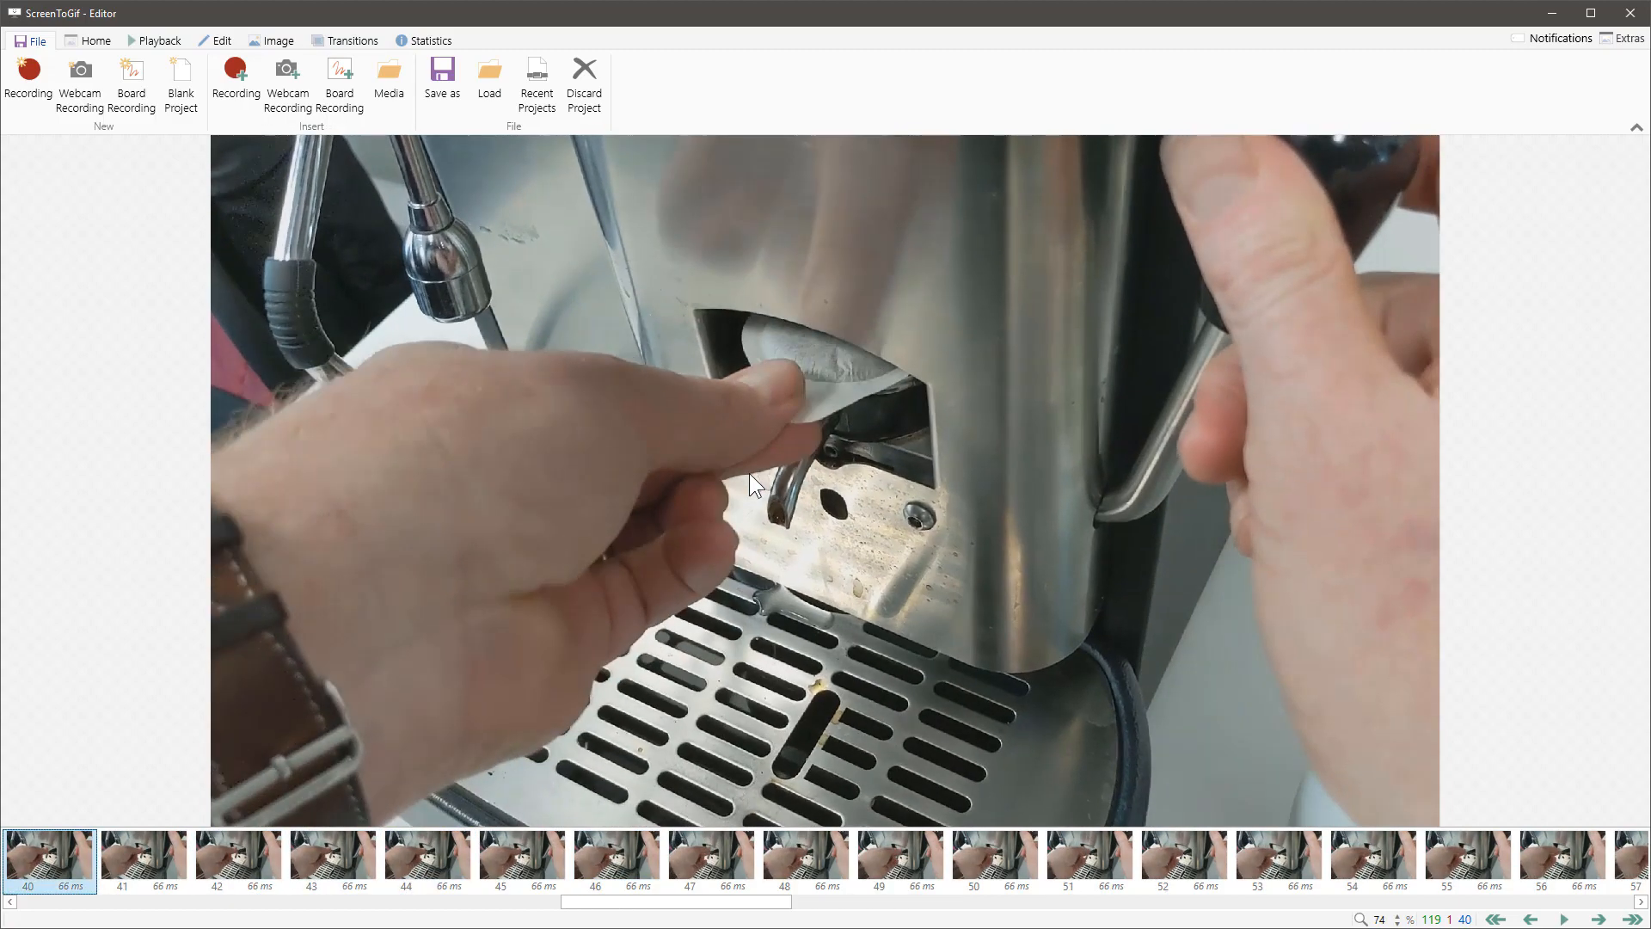
key("Right")
key("Right")
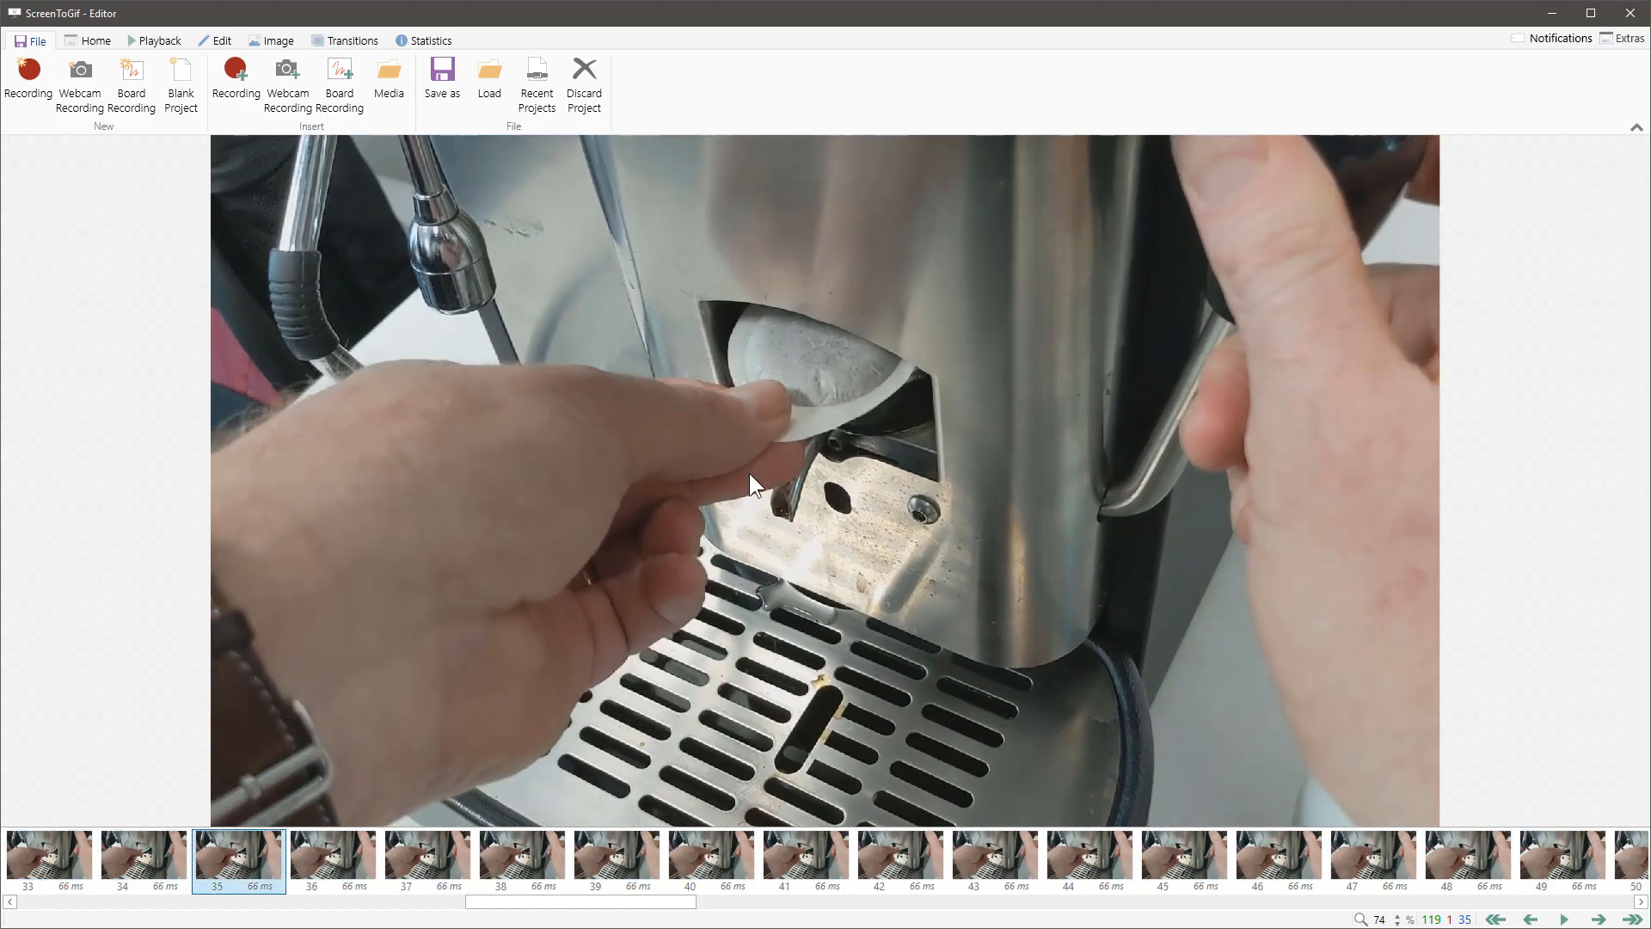
key("Right")
key("Right")
key("Right")
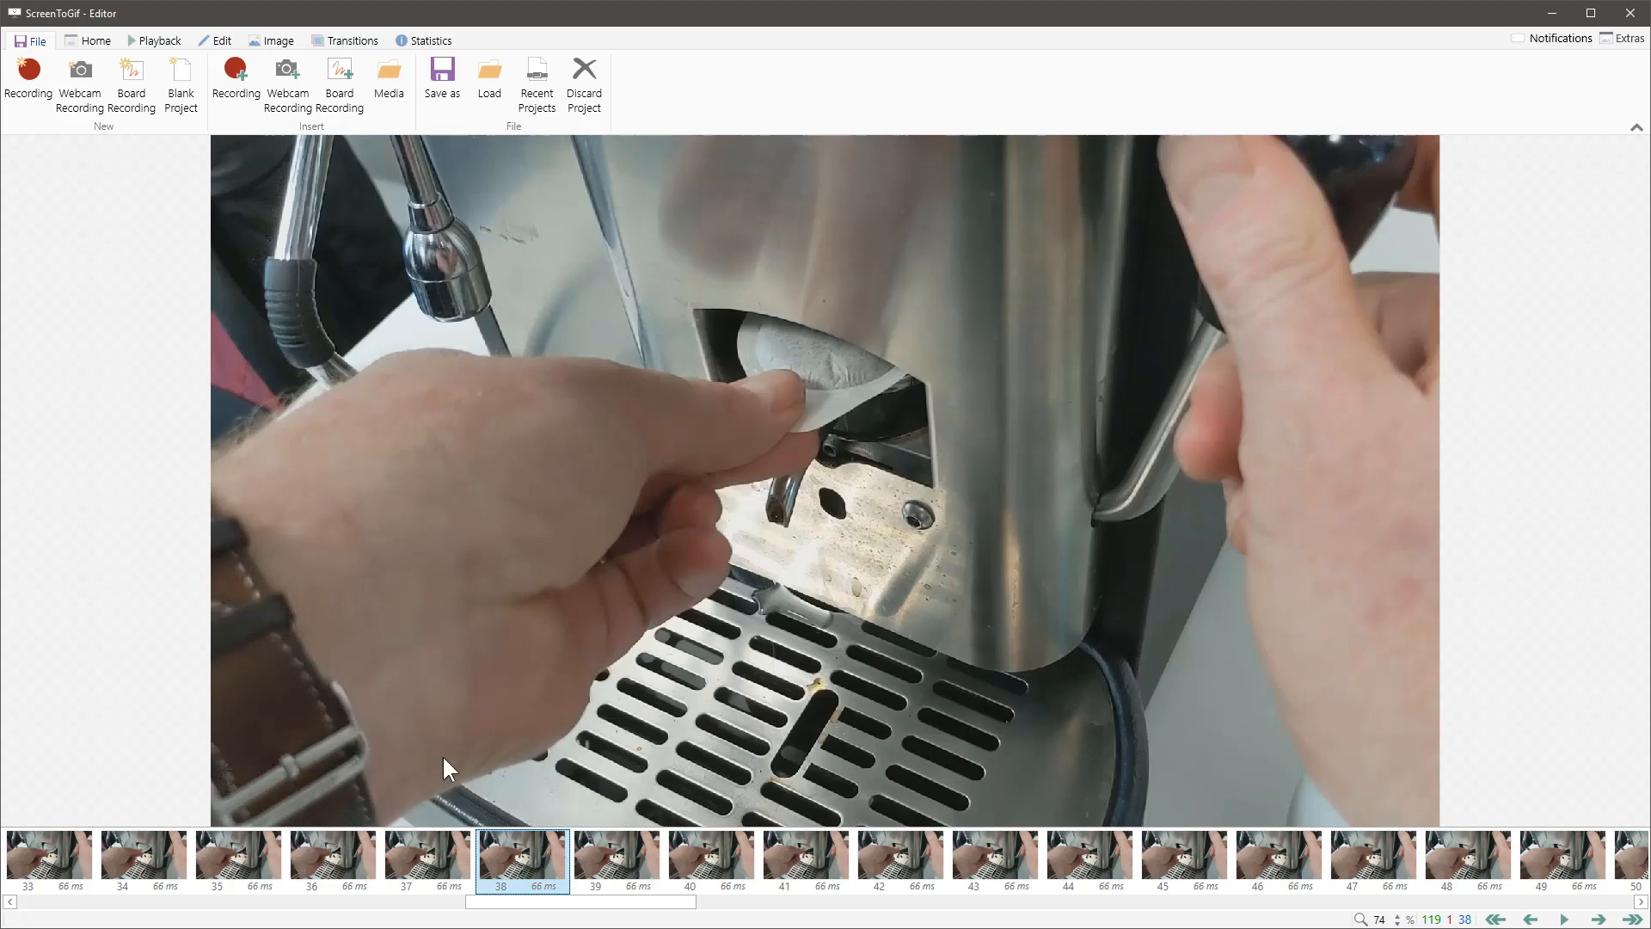
Step: Delete frames 39 to 52 from the filter-insertion animation, confirm the deletion and play back the clip
key("shift+Right")
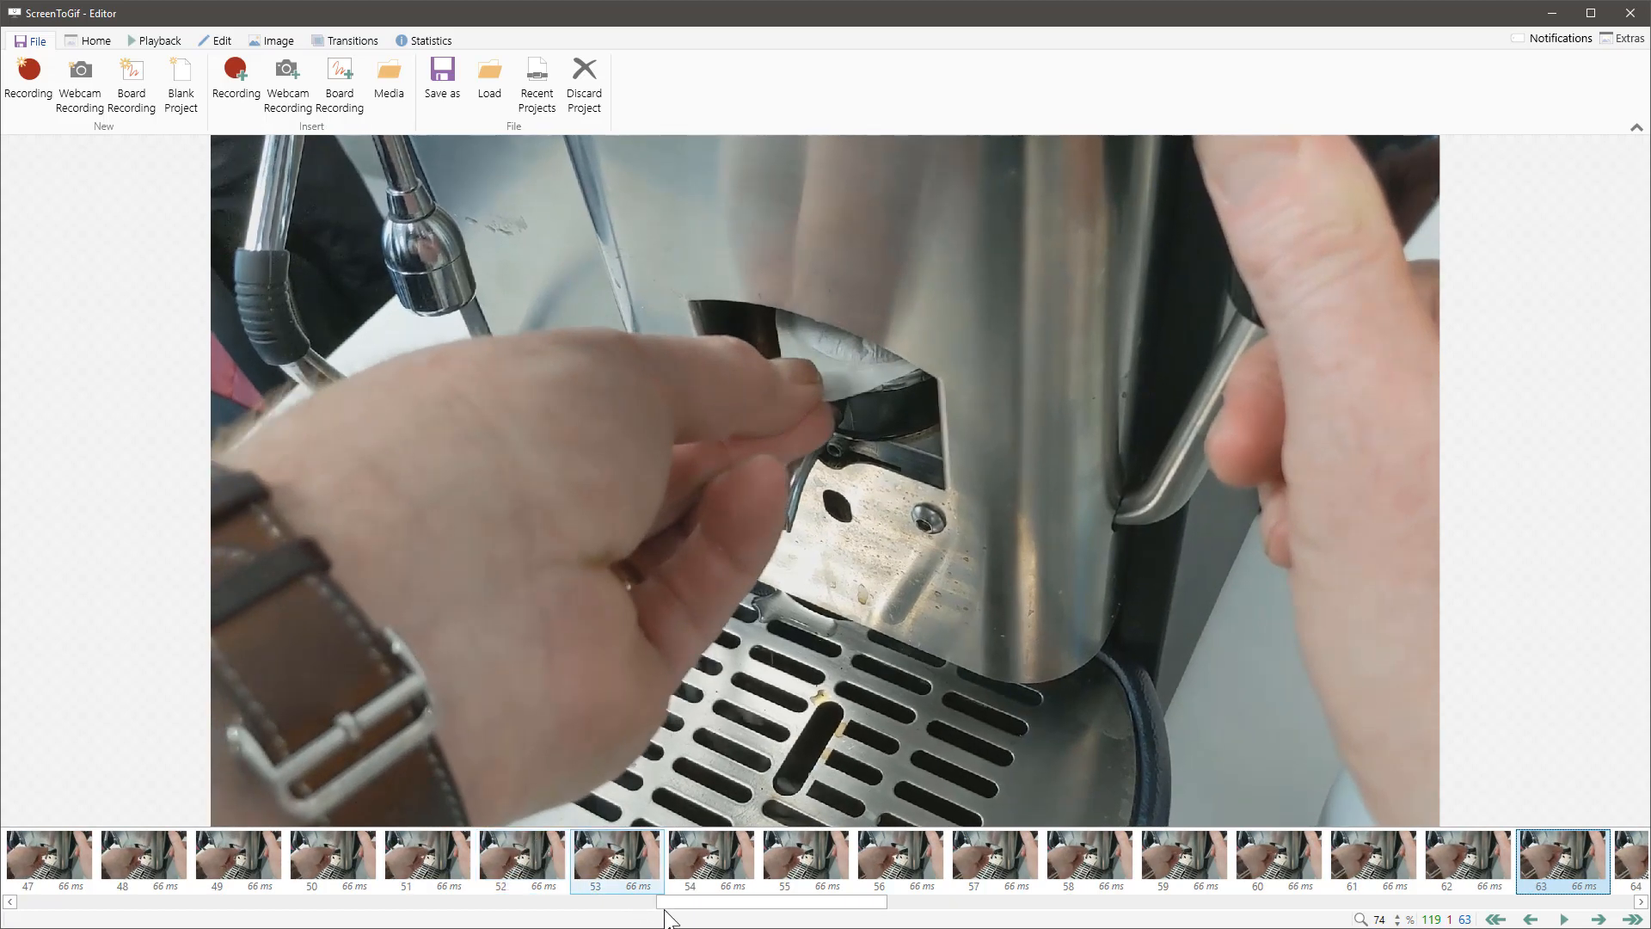
left_click_drag(704, 913, 478, 913)
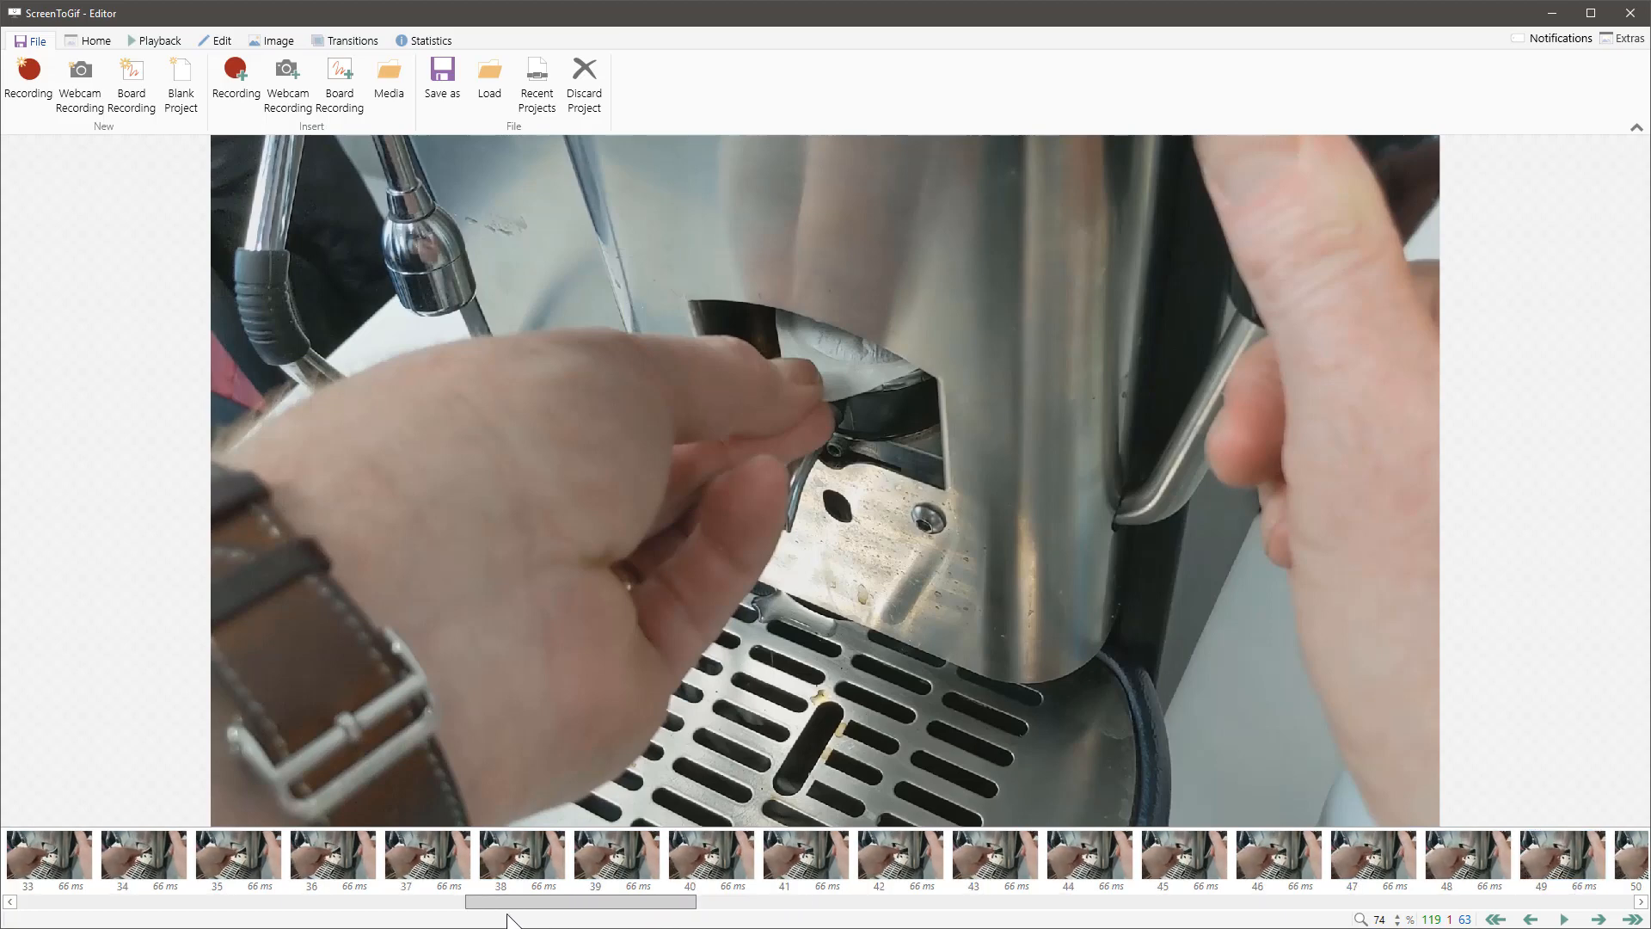
left_click(523, 860)
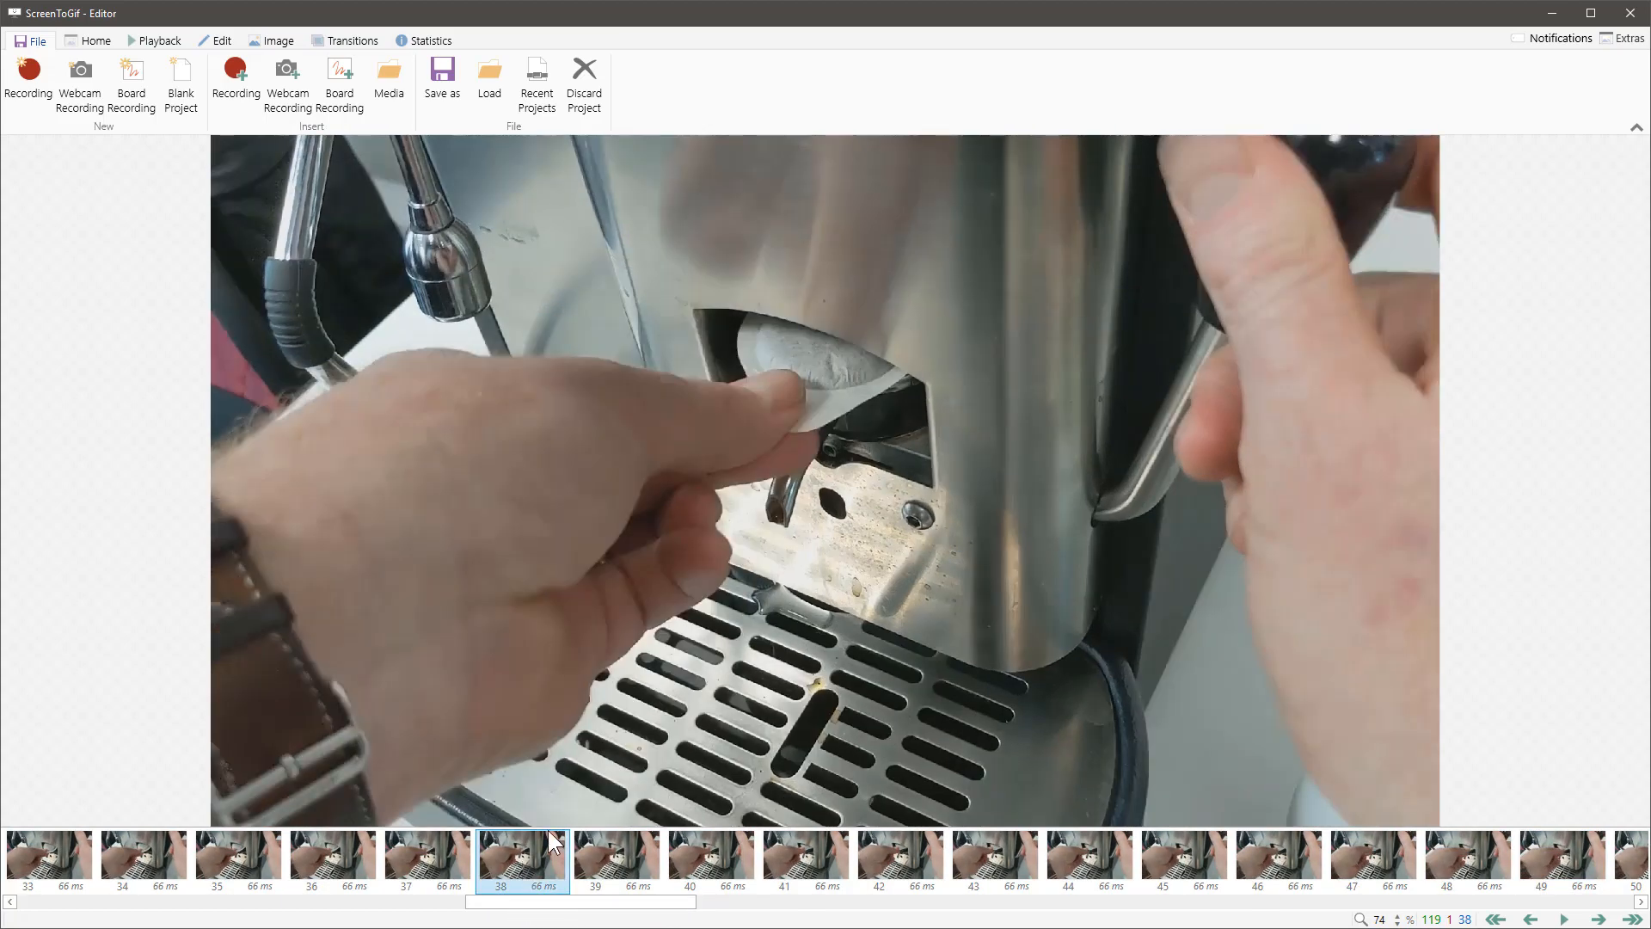
left_click(612, 873)
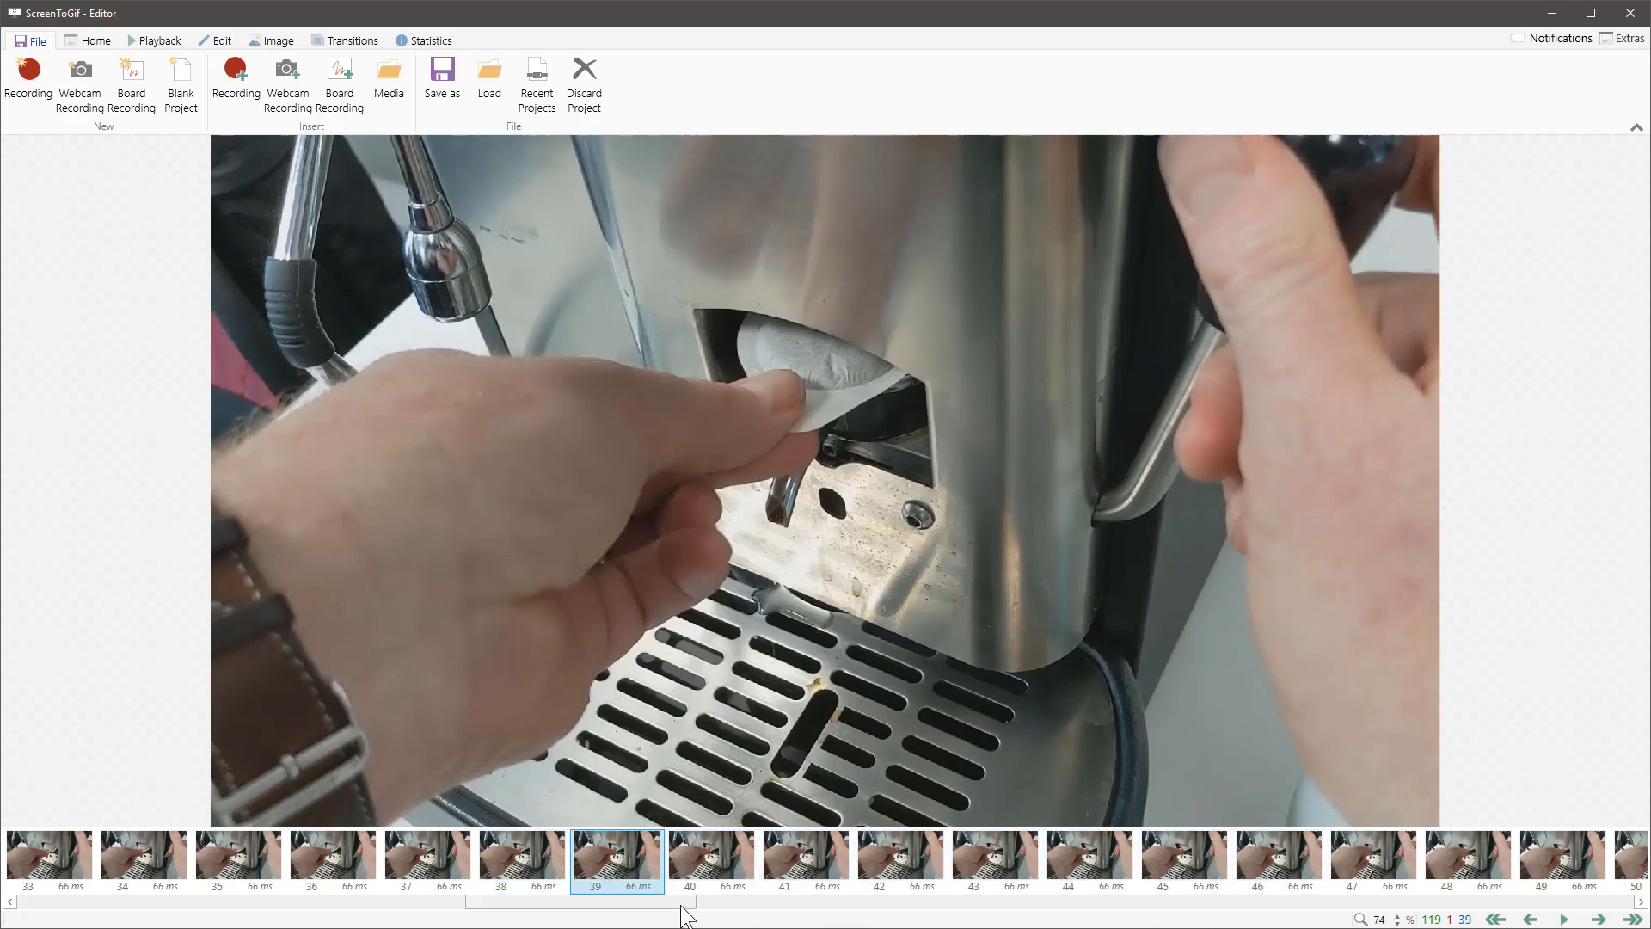
left_click_drag(678, 910, 825, 918)
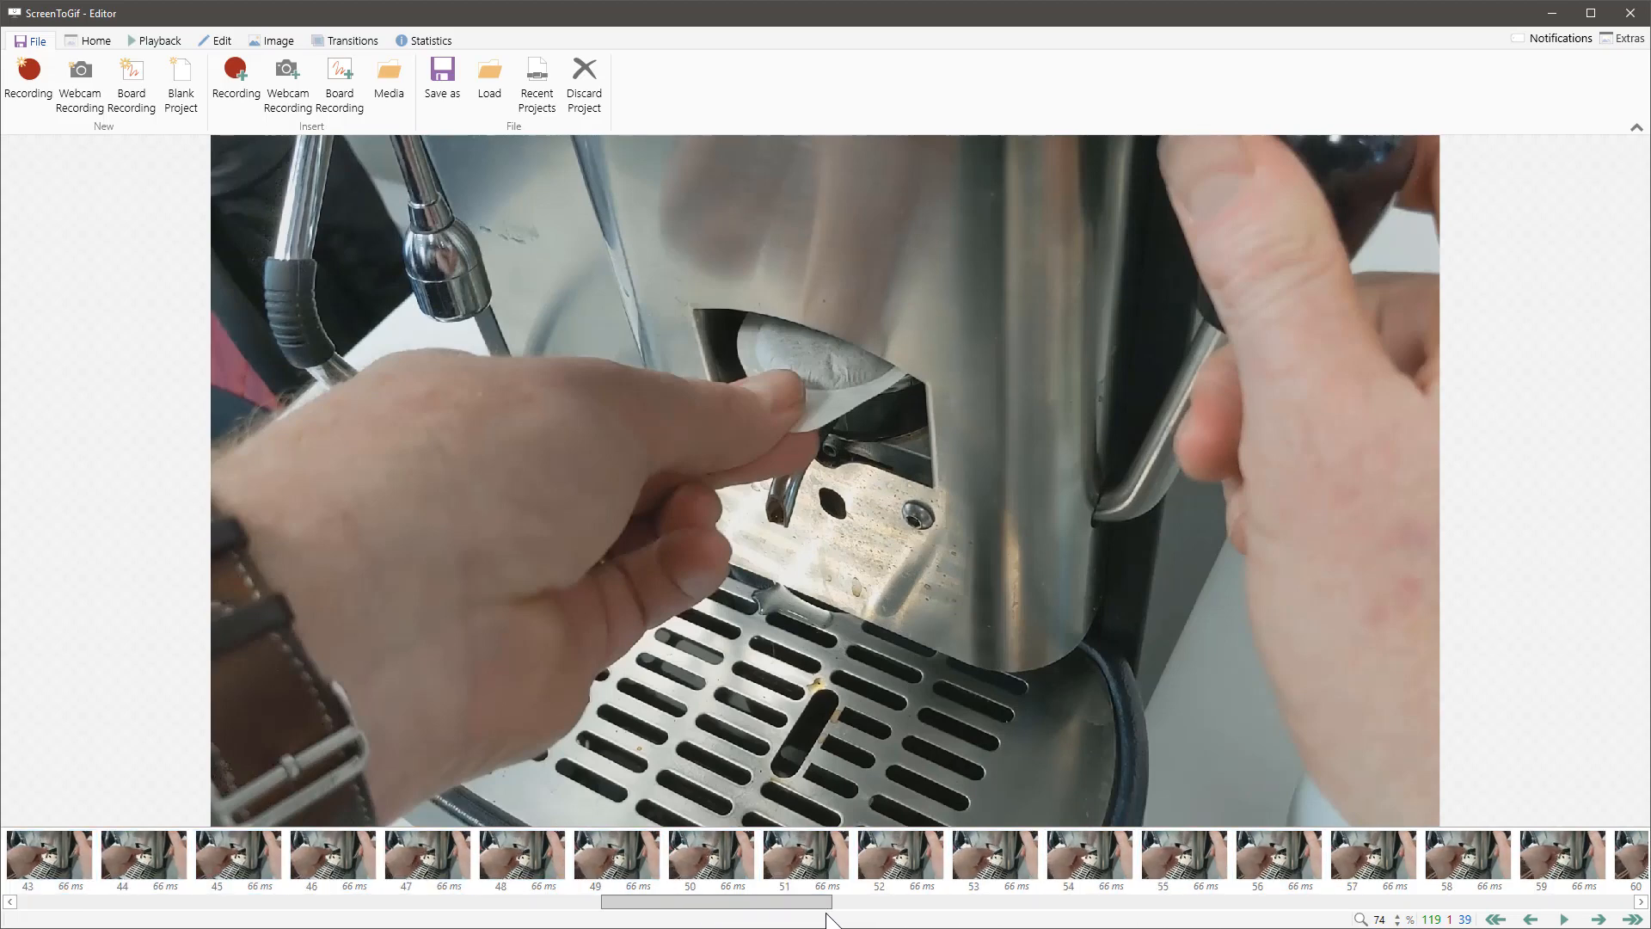
left_click(891, 863, "shift")
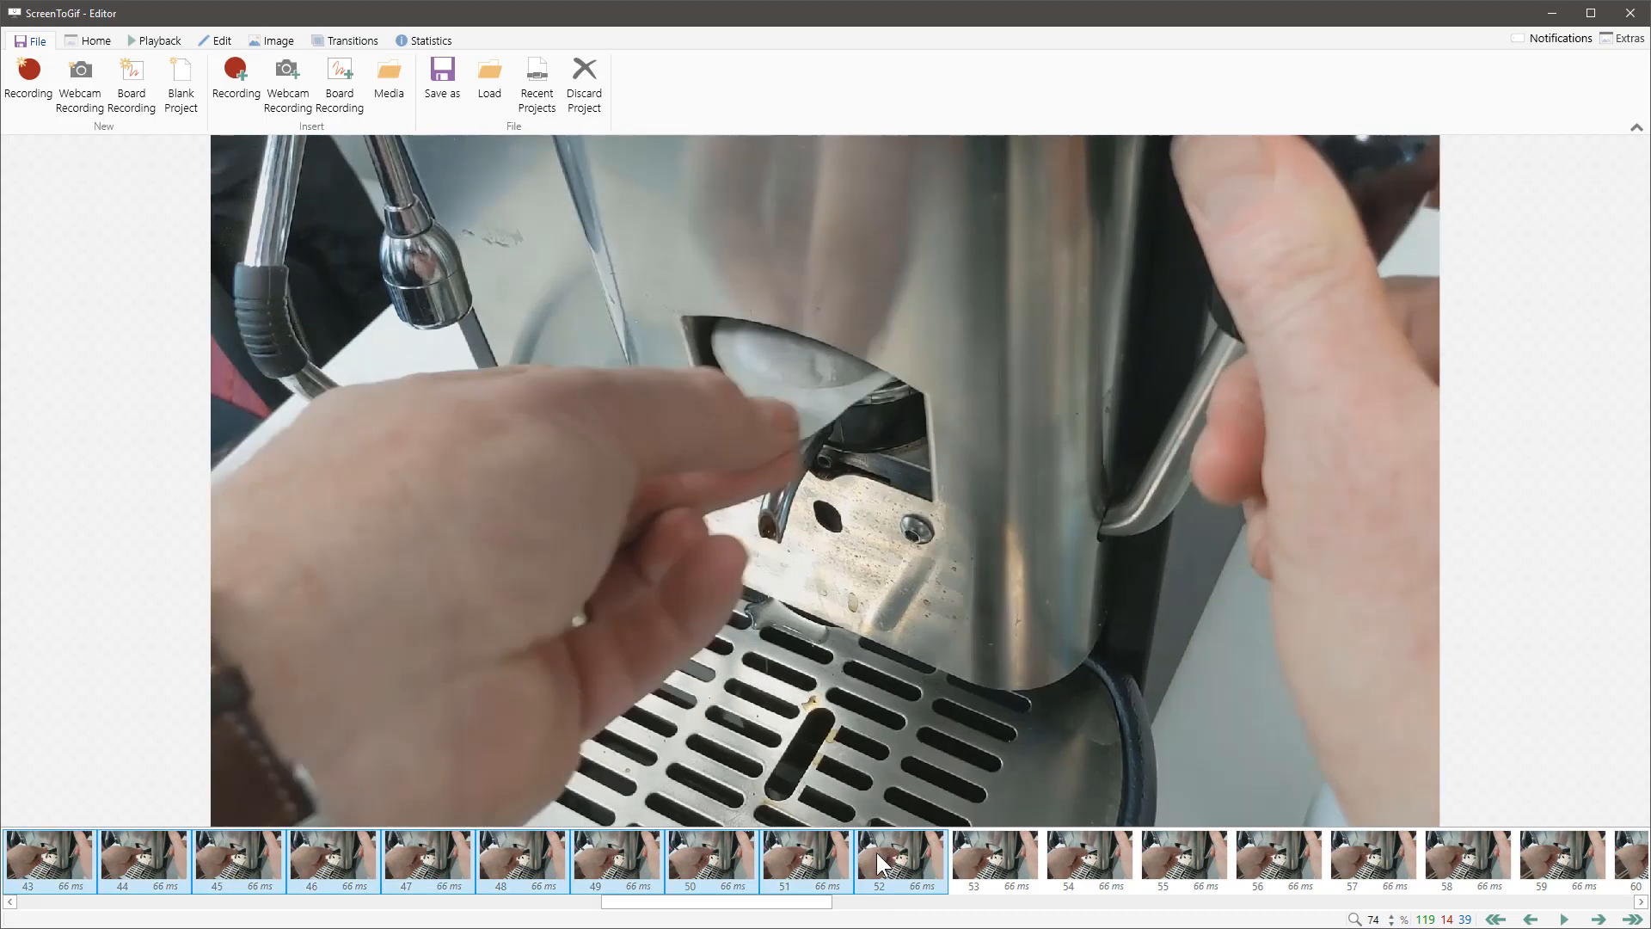
key("Delete")
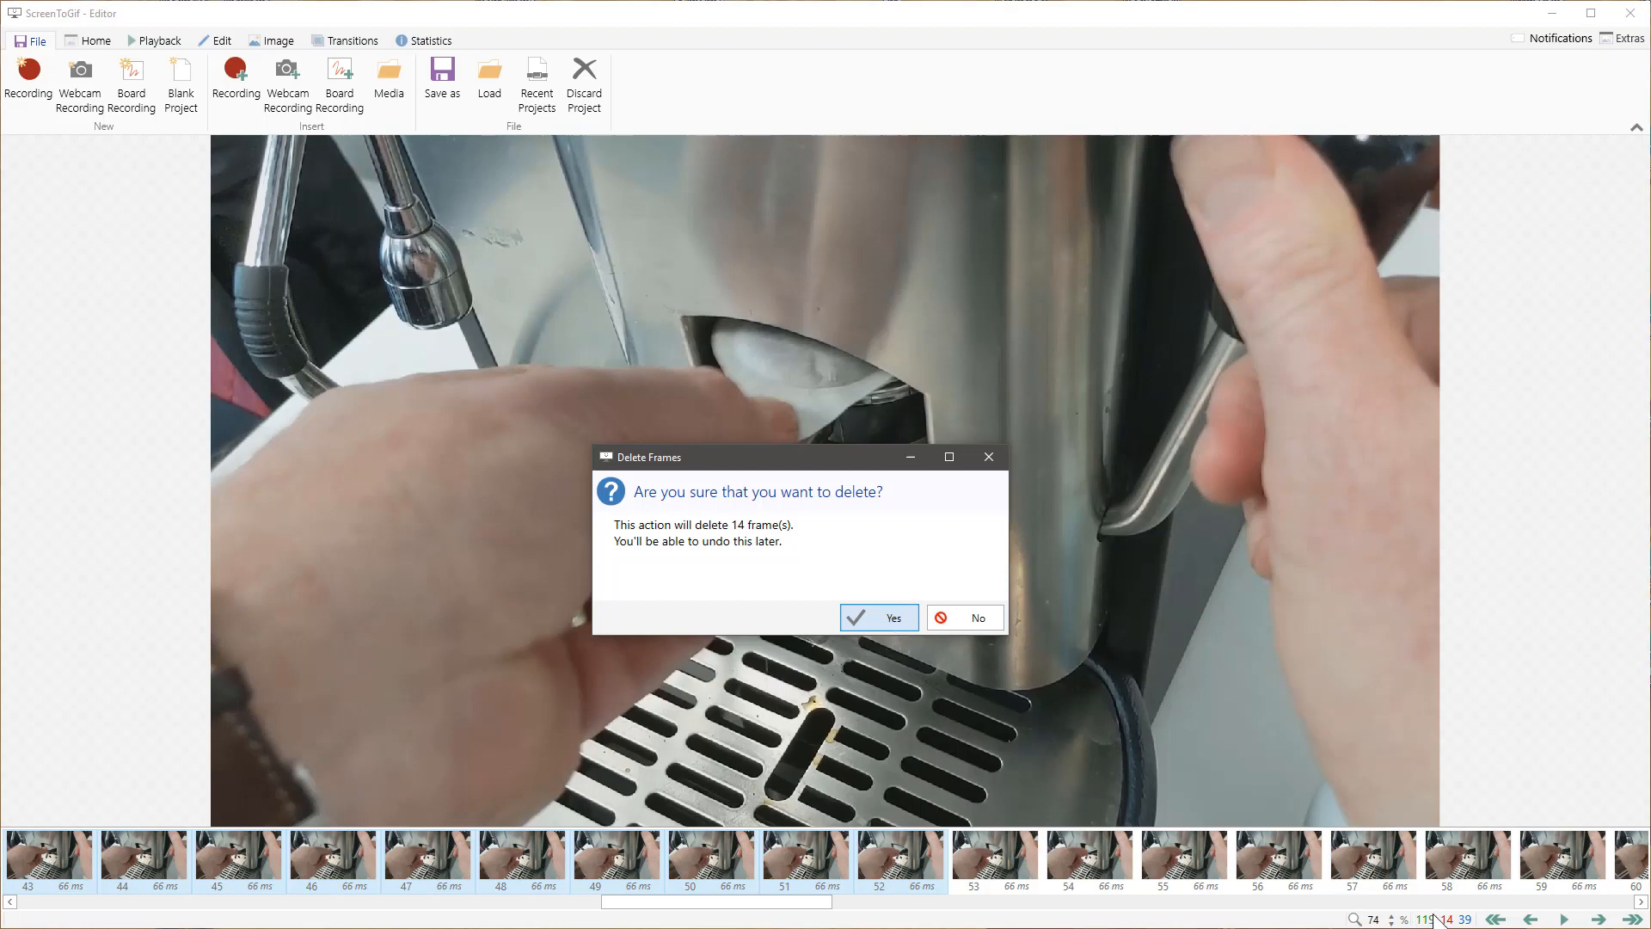
left_click(886, 611)
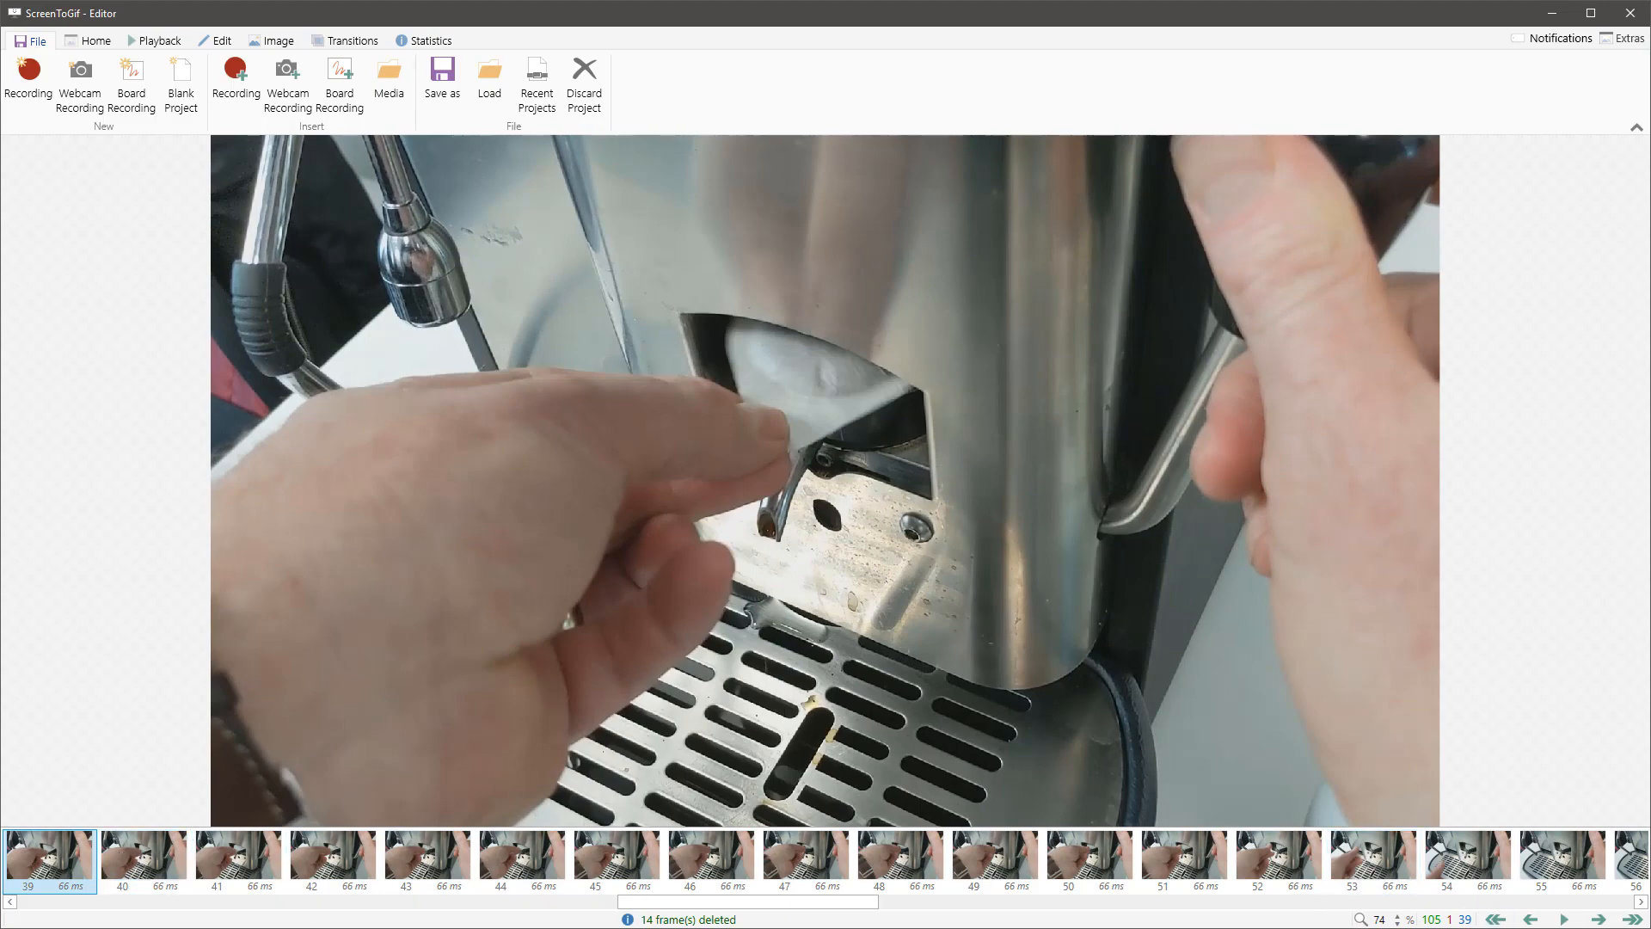
left_click(1563, 920)
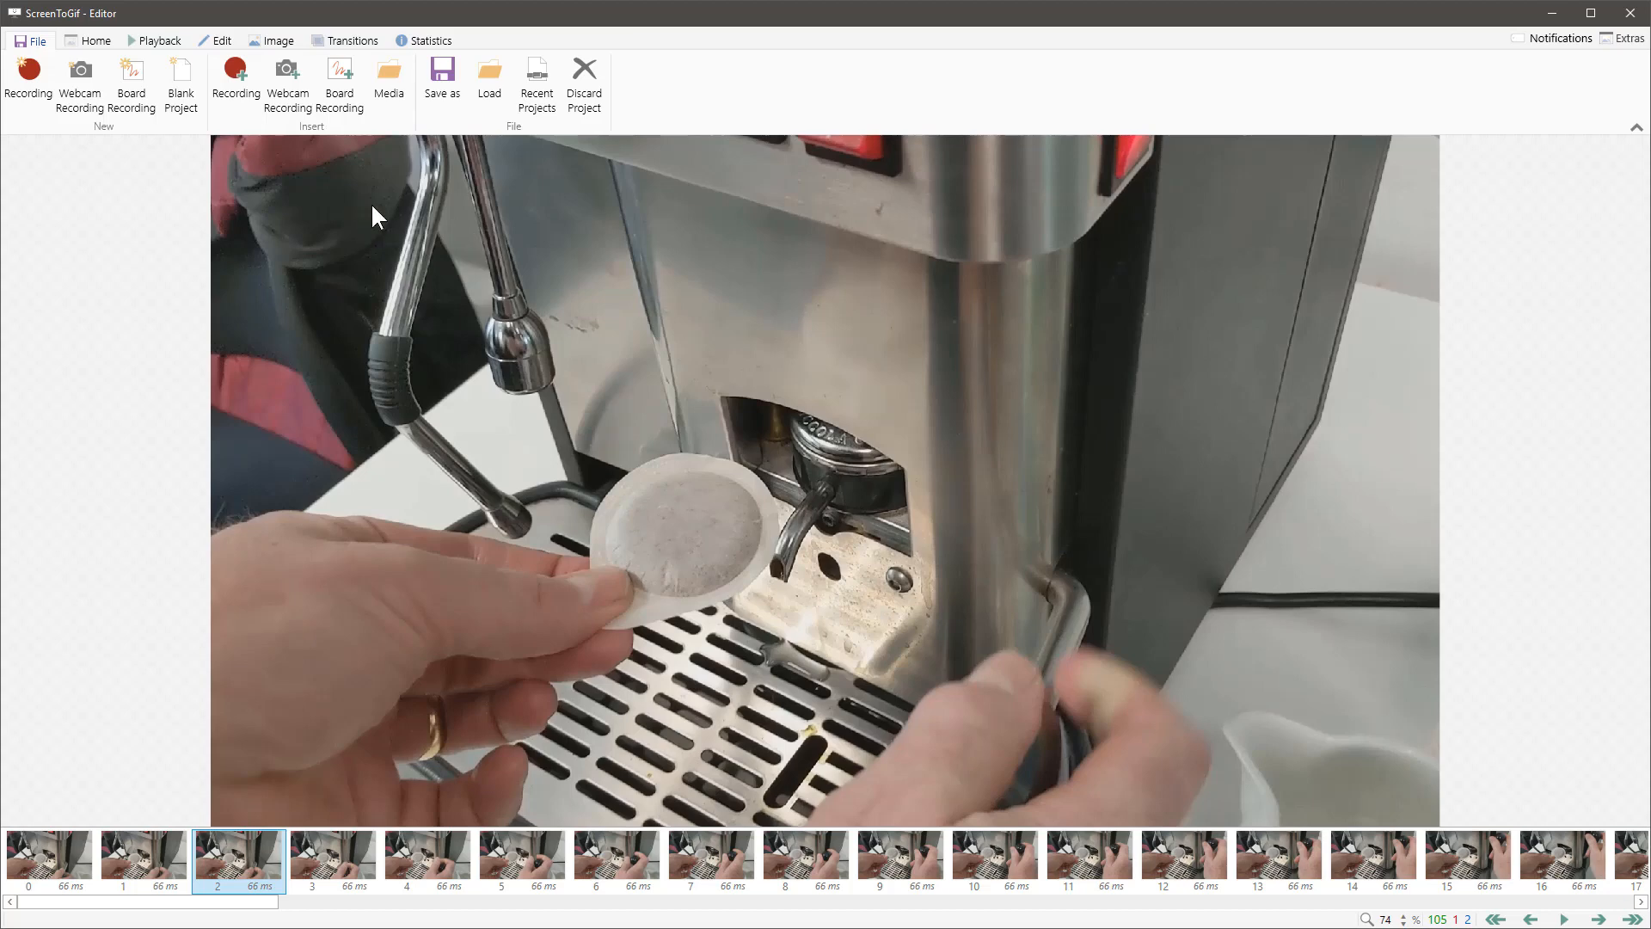
Step: Resize all frames to a width of 600 pixels with the aspect ratio kept and play back the animation
left_click(274, 42)
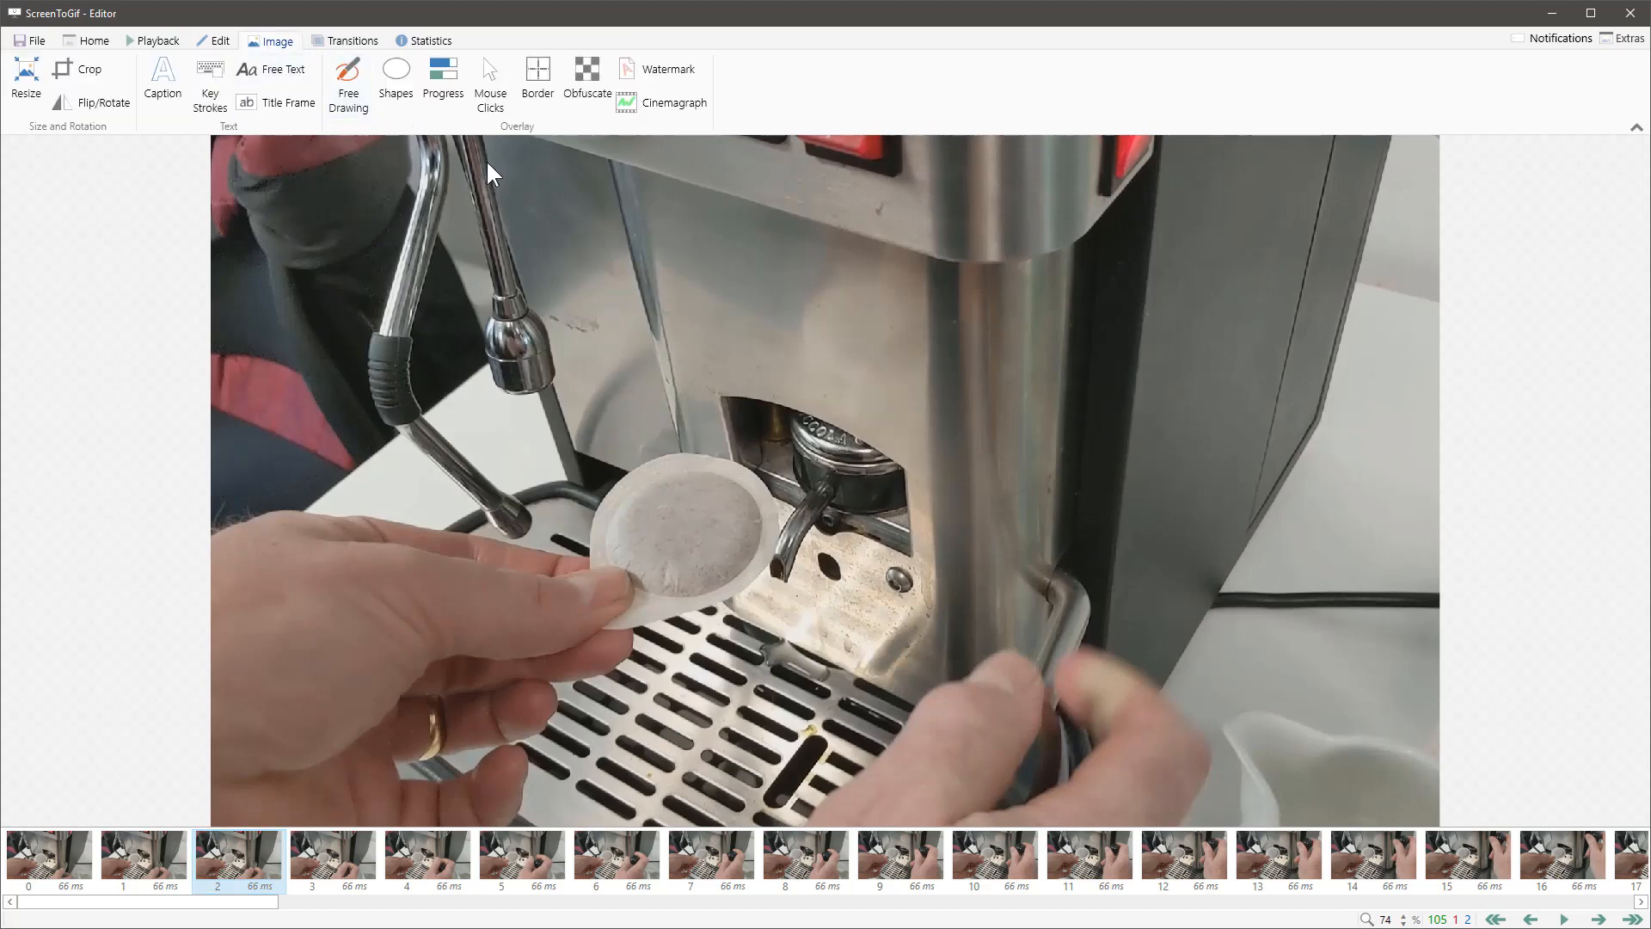
left_click(34, 84)
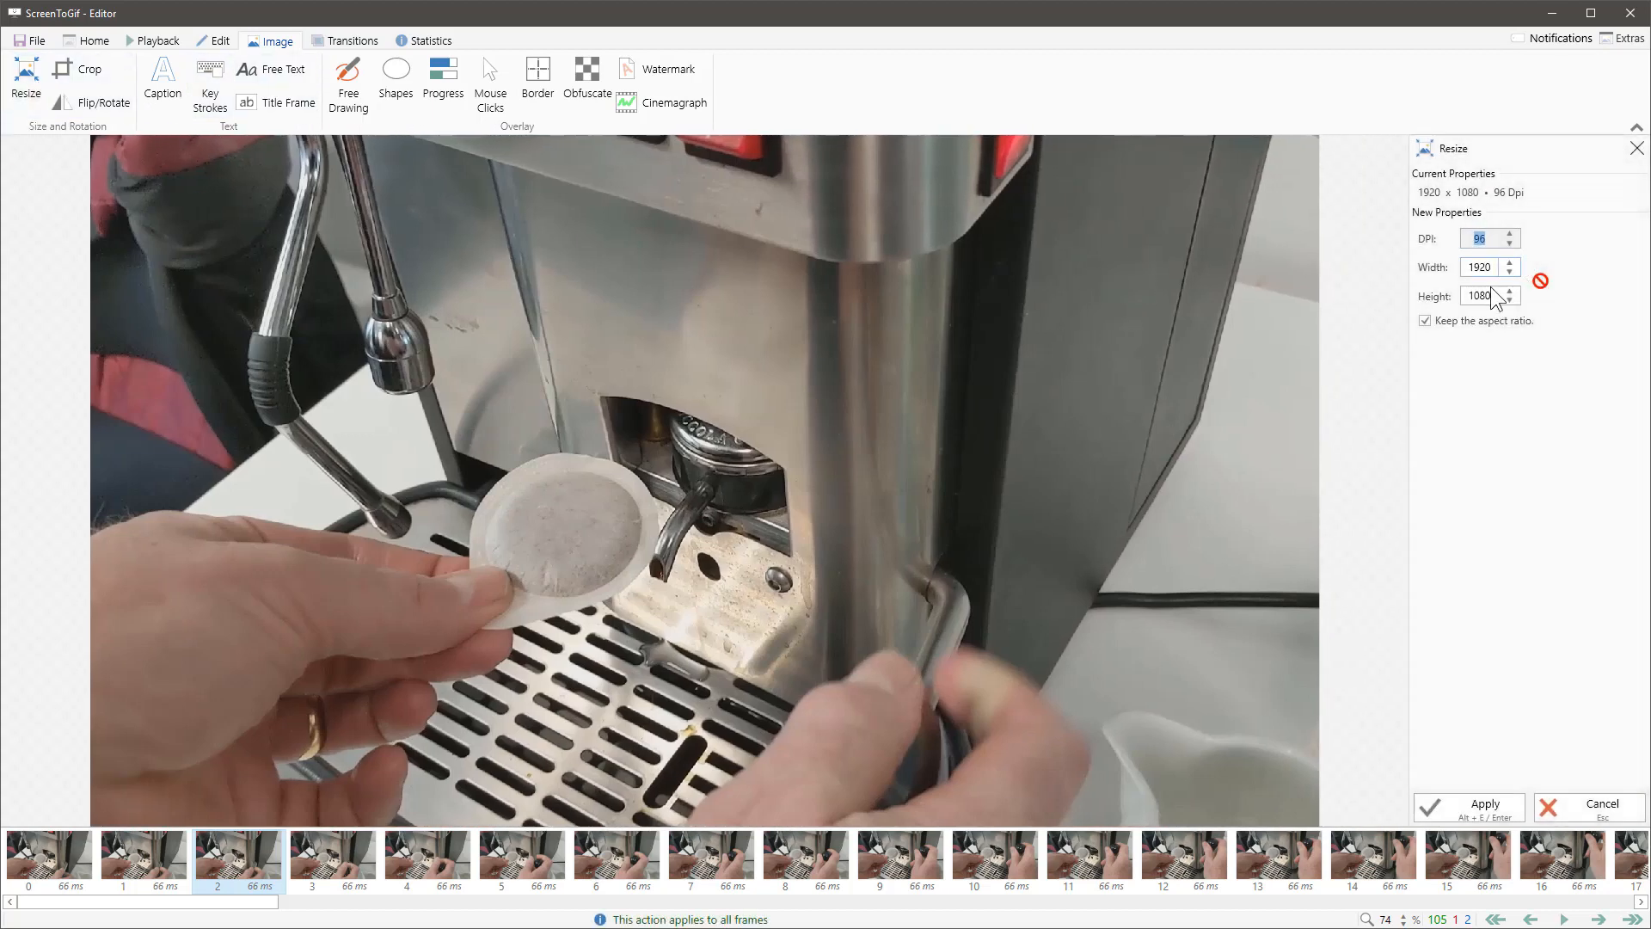
double_click(1493, 267)
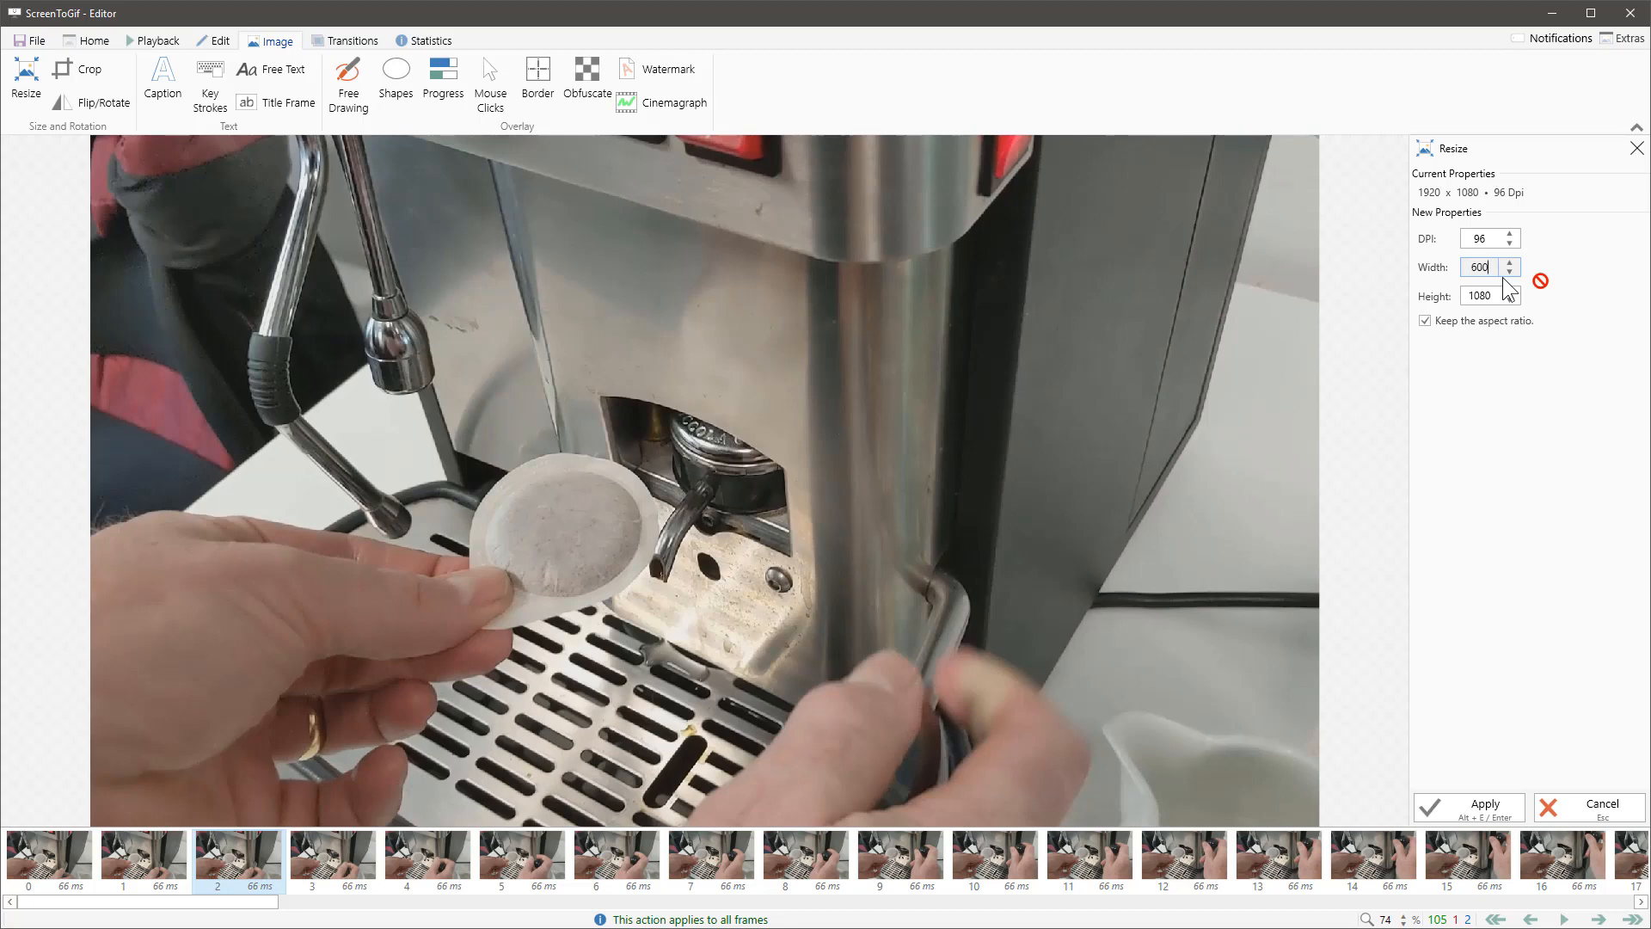
left_click(1486, 292)
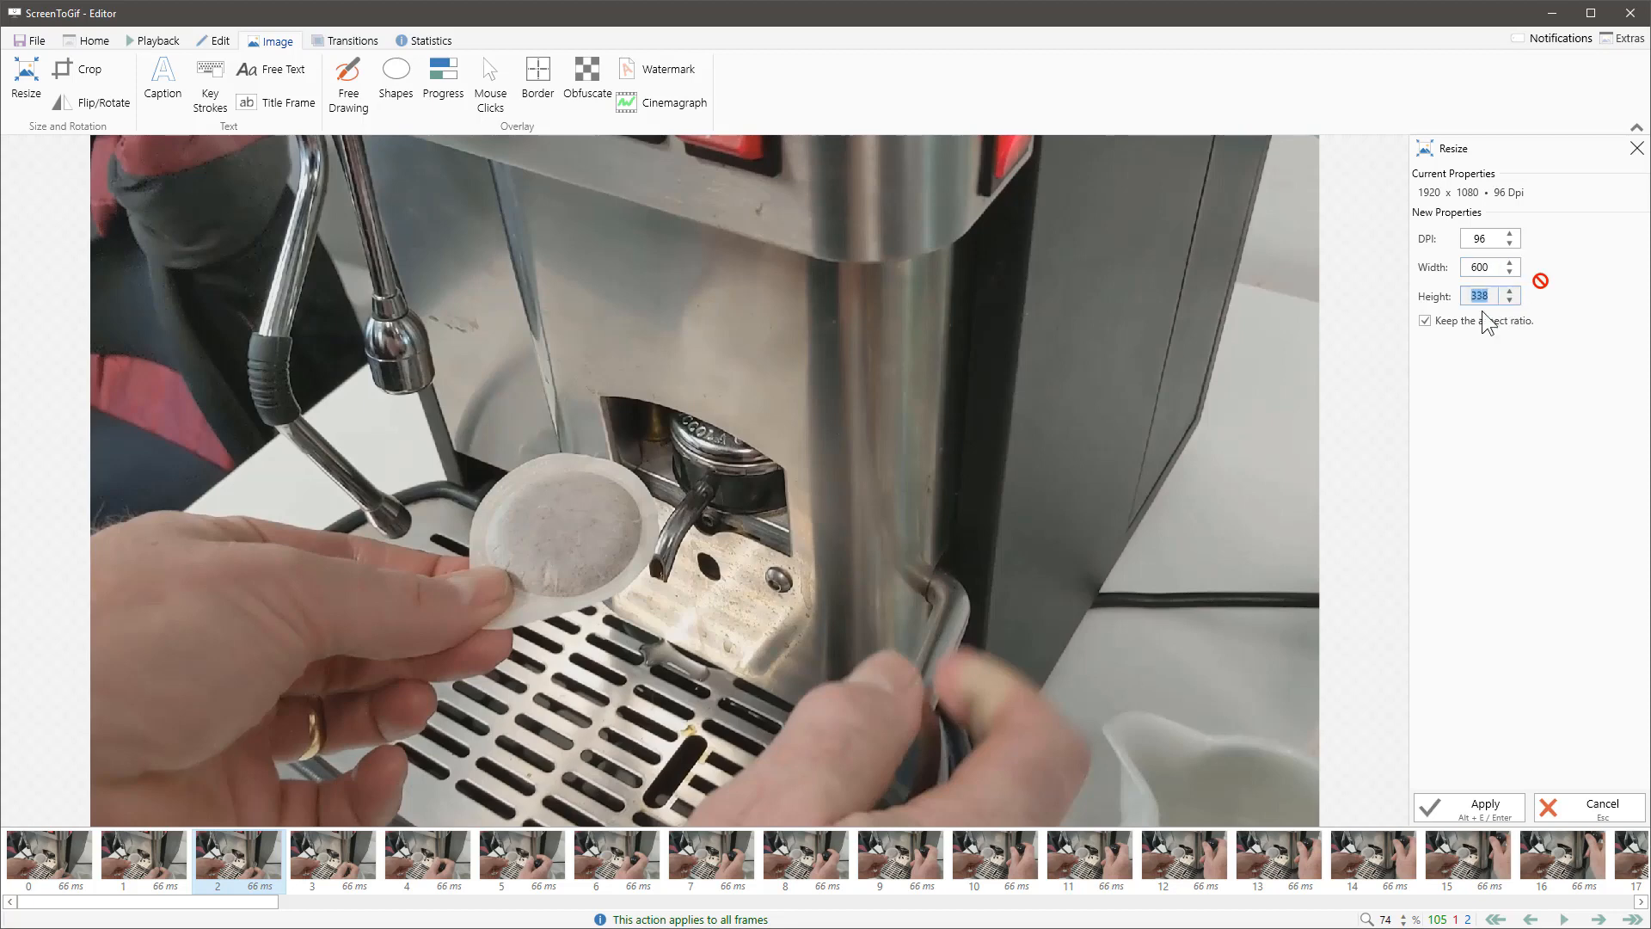
left_click(1485, 808)
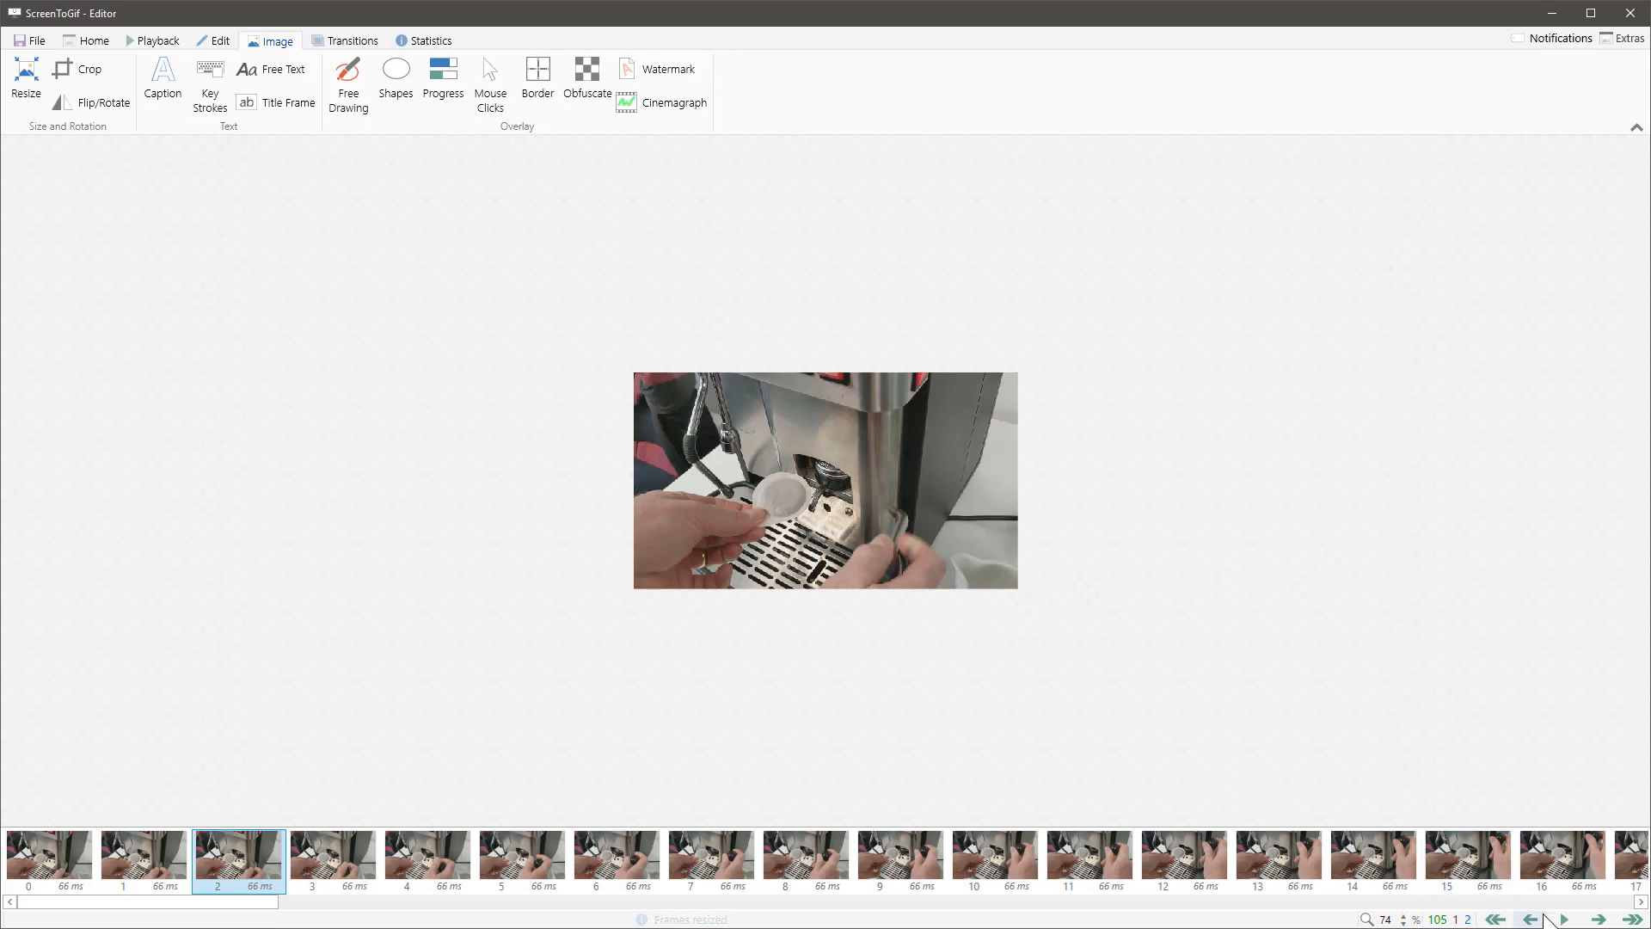
left_click(1564, 919)
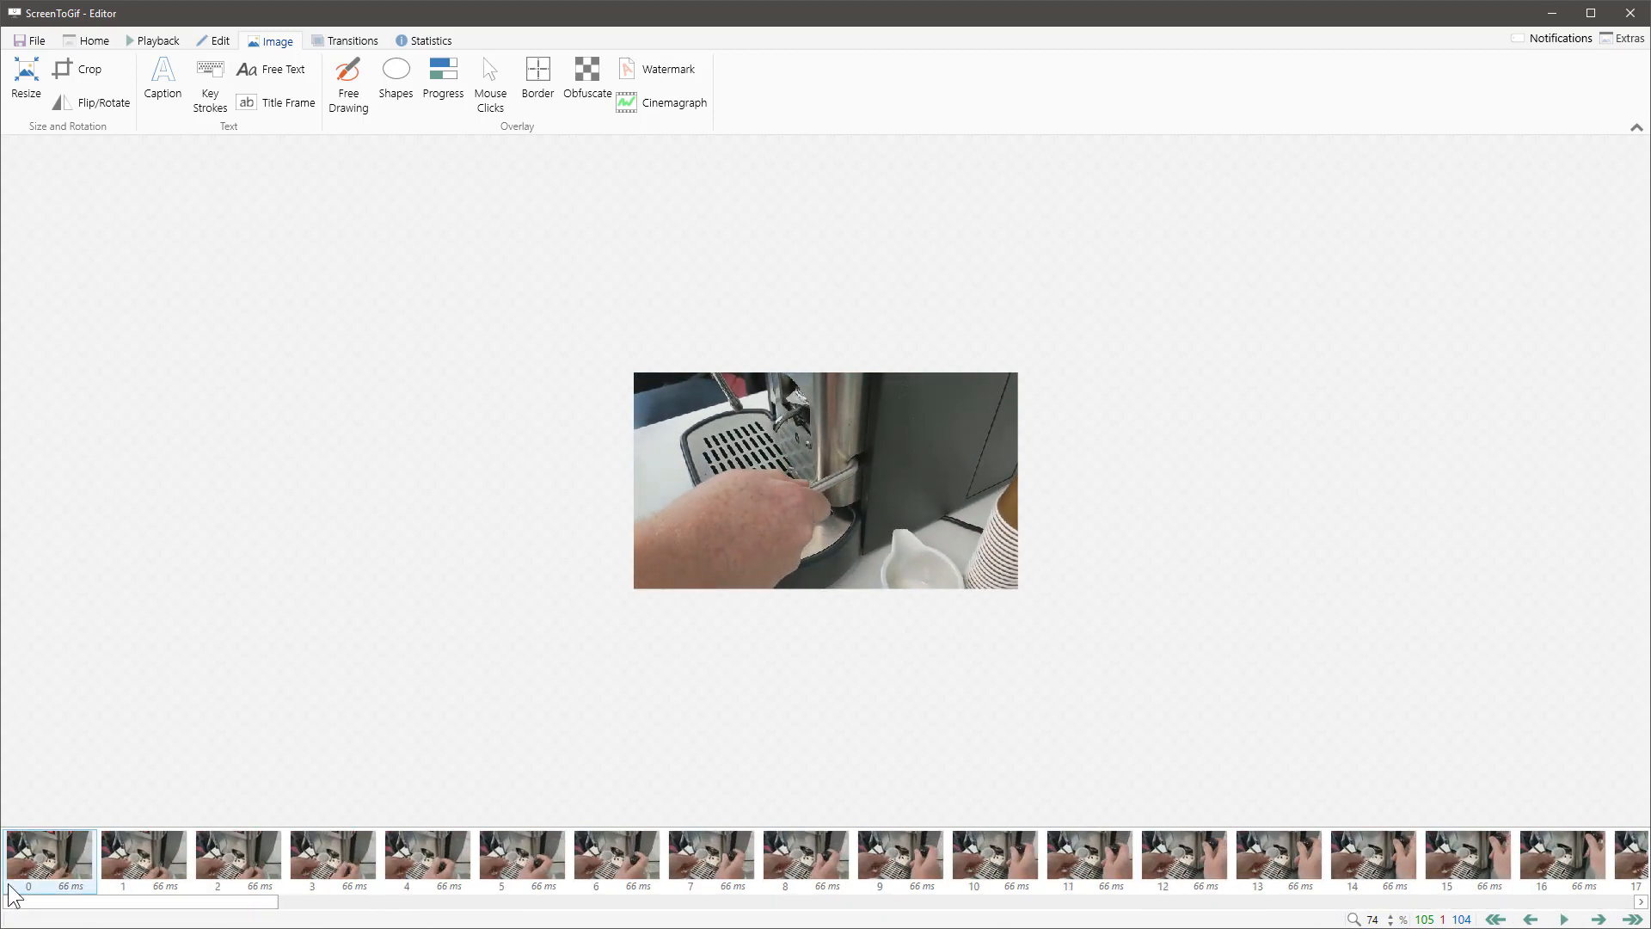
Step: Step through the frames from 0 to 44 and back to 29, examining where the pod insertion should start
left_click(38, 863)
key("Right")
key("Right")
key("Right")
key("Right")
key("Right")
key("Right")
key("Right")
key("Right")
key("Right")
key("Right")
key("Right")
key("Right")
key("Right")
key("Right")
key("Right")
key("Right")
key("Right")
key("Right")
key("Right")
key("Right")
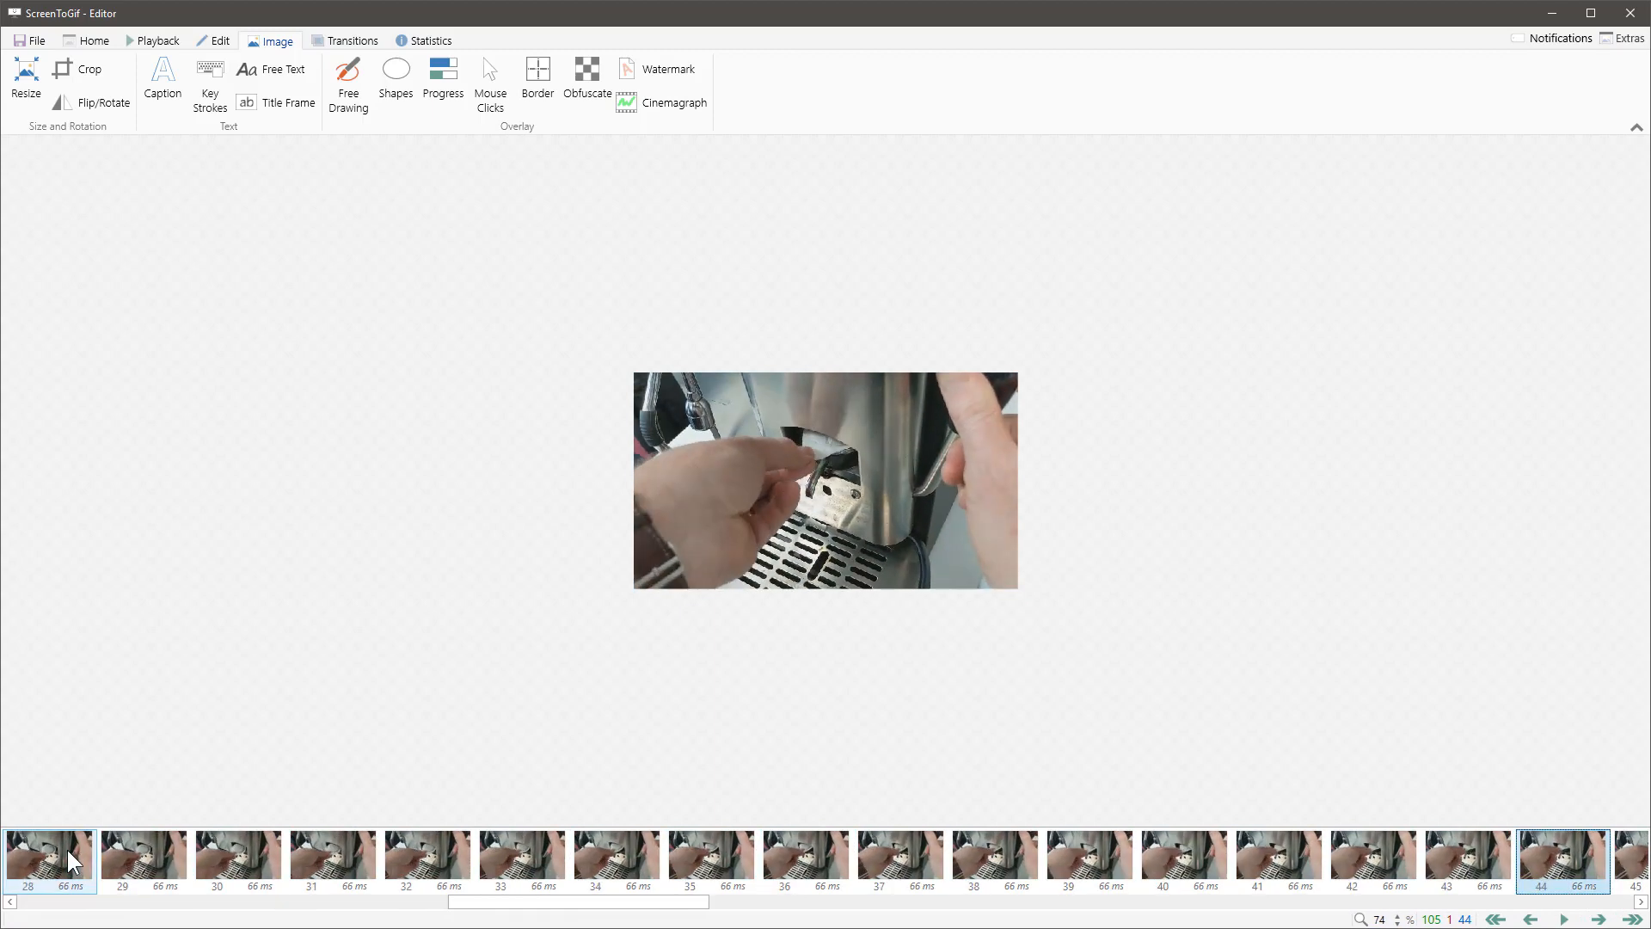
key("Left")
key("Left")
key("Left")
key("Left")
key("Left")
key("Left")
key("Left")
key("Left")
key("Left")
key("Left")
key("Left")
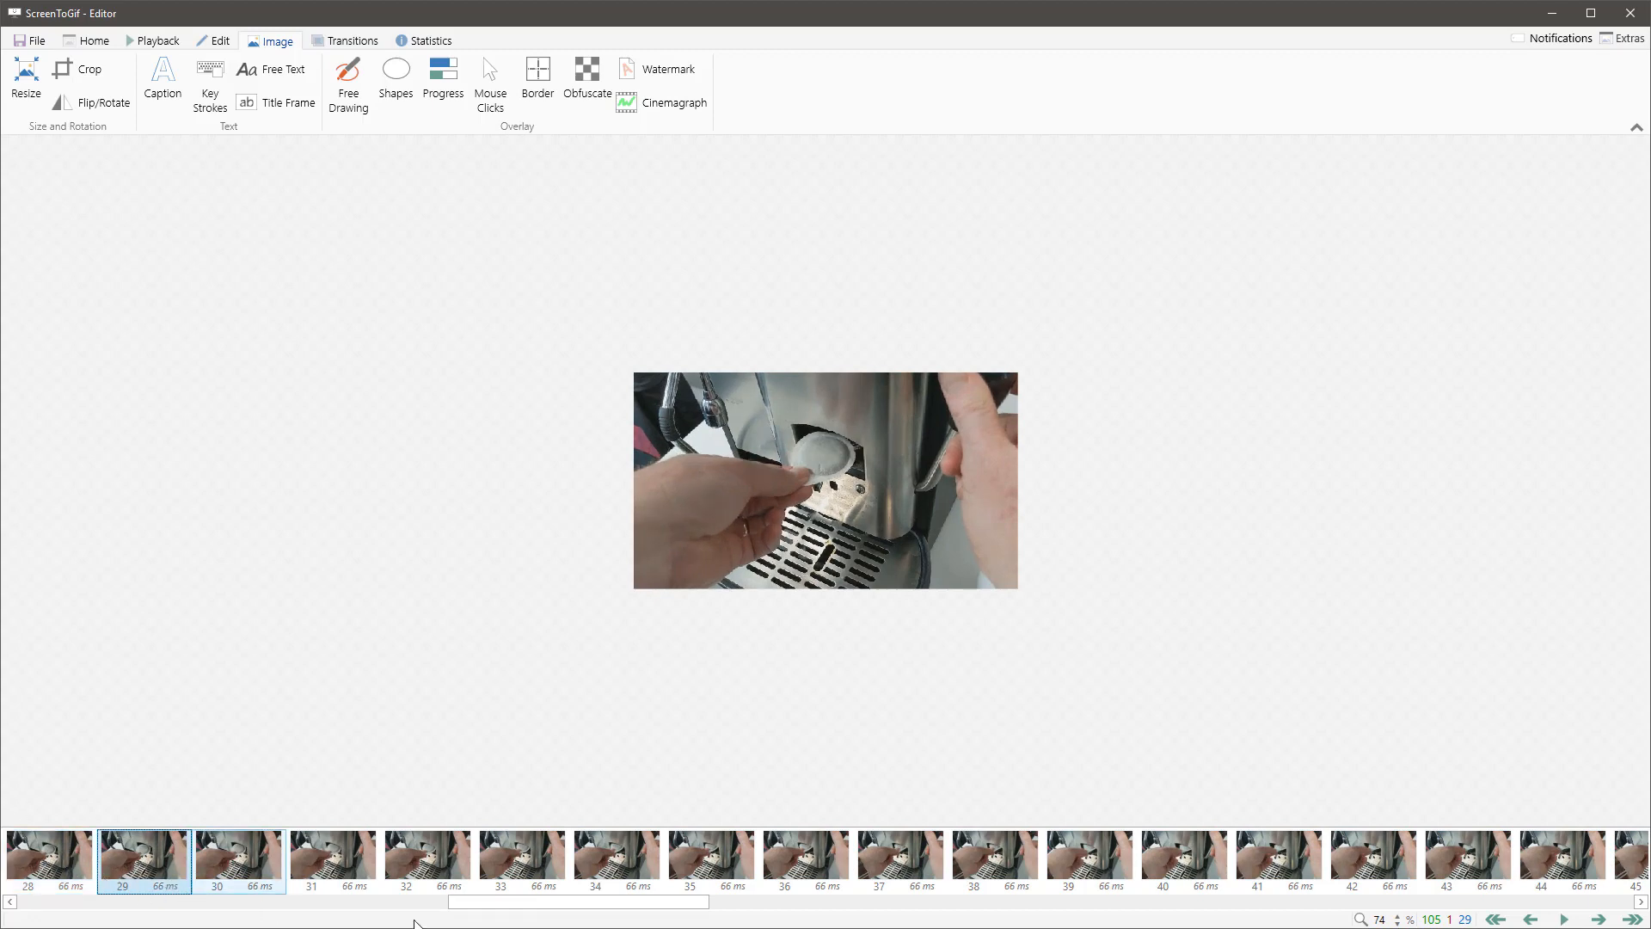
Step: Delete the opening frames 0 to 27 of the animation and confirm the deletion
left_click_drag(497, 913, 66, 913)
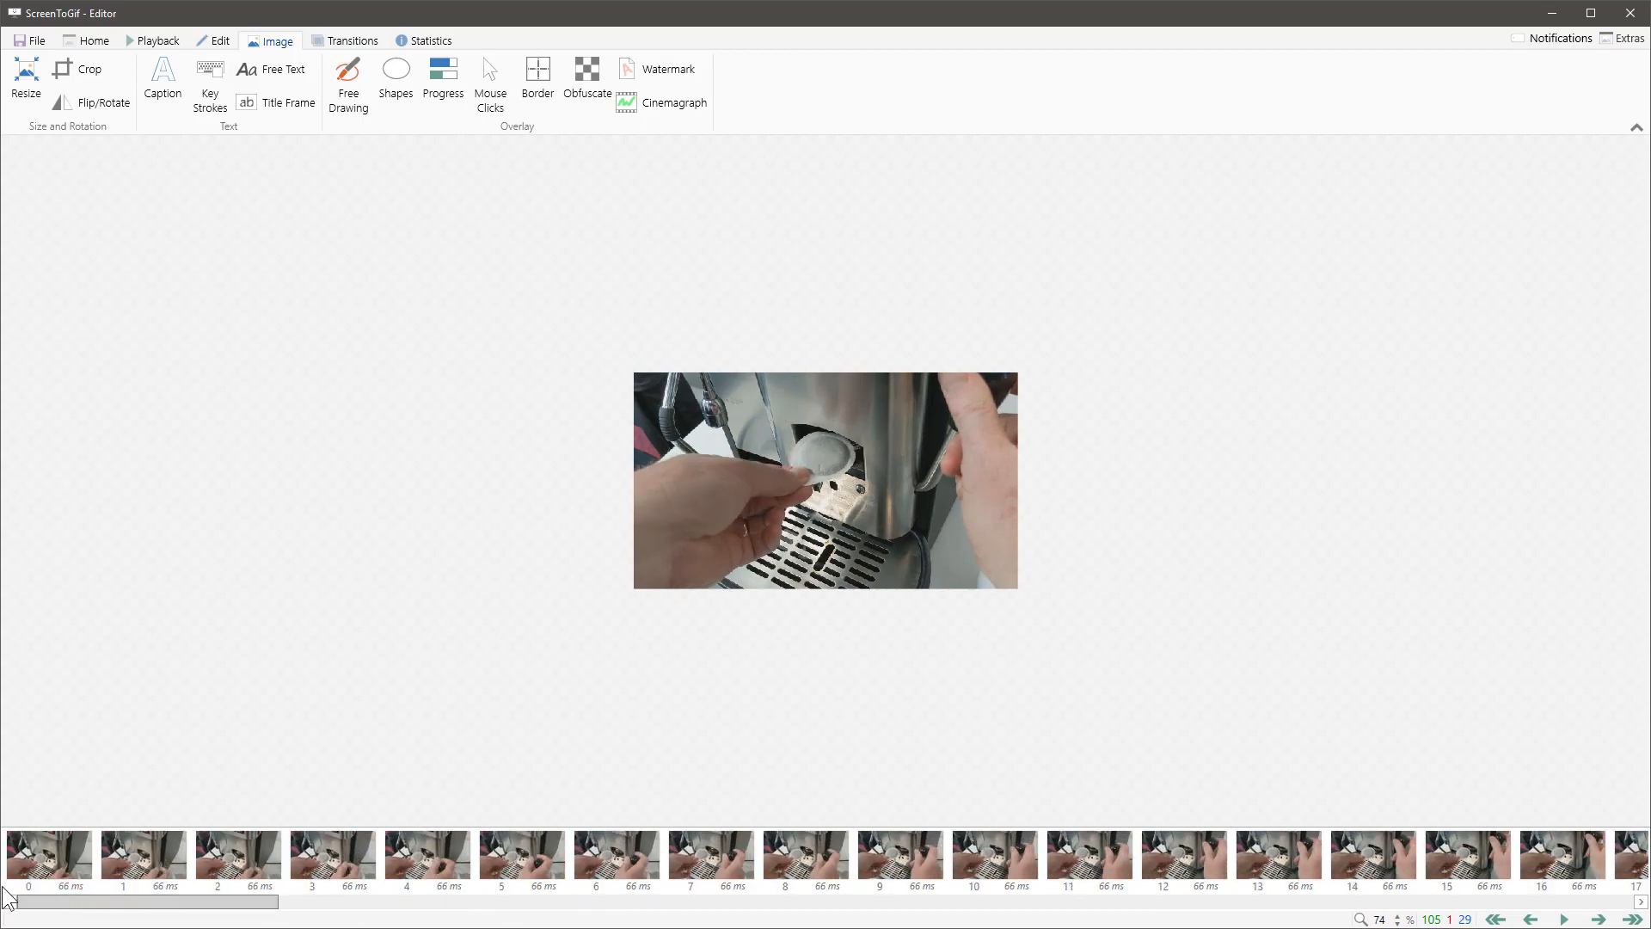
left_click(52, 864)
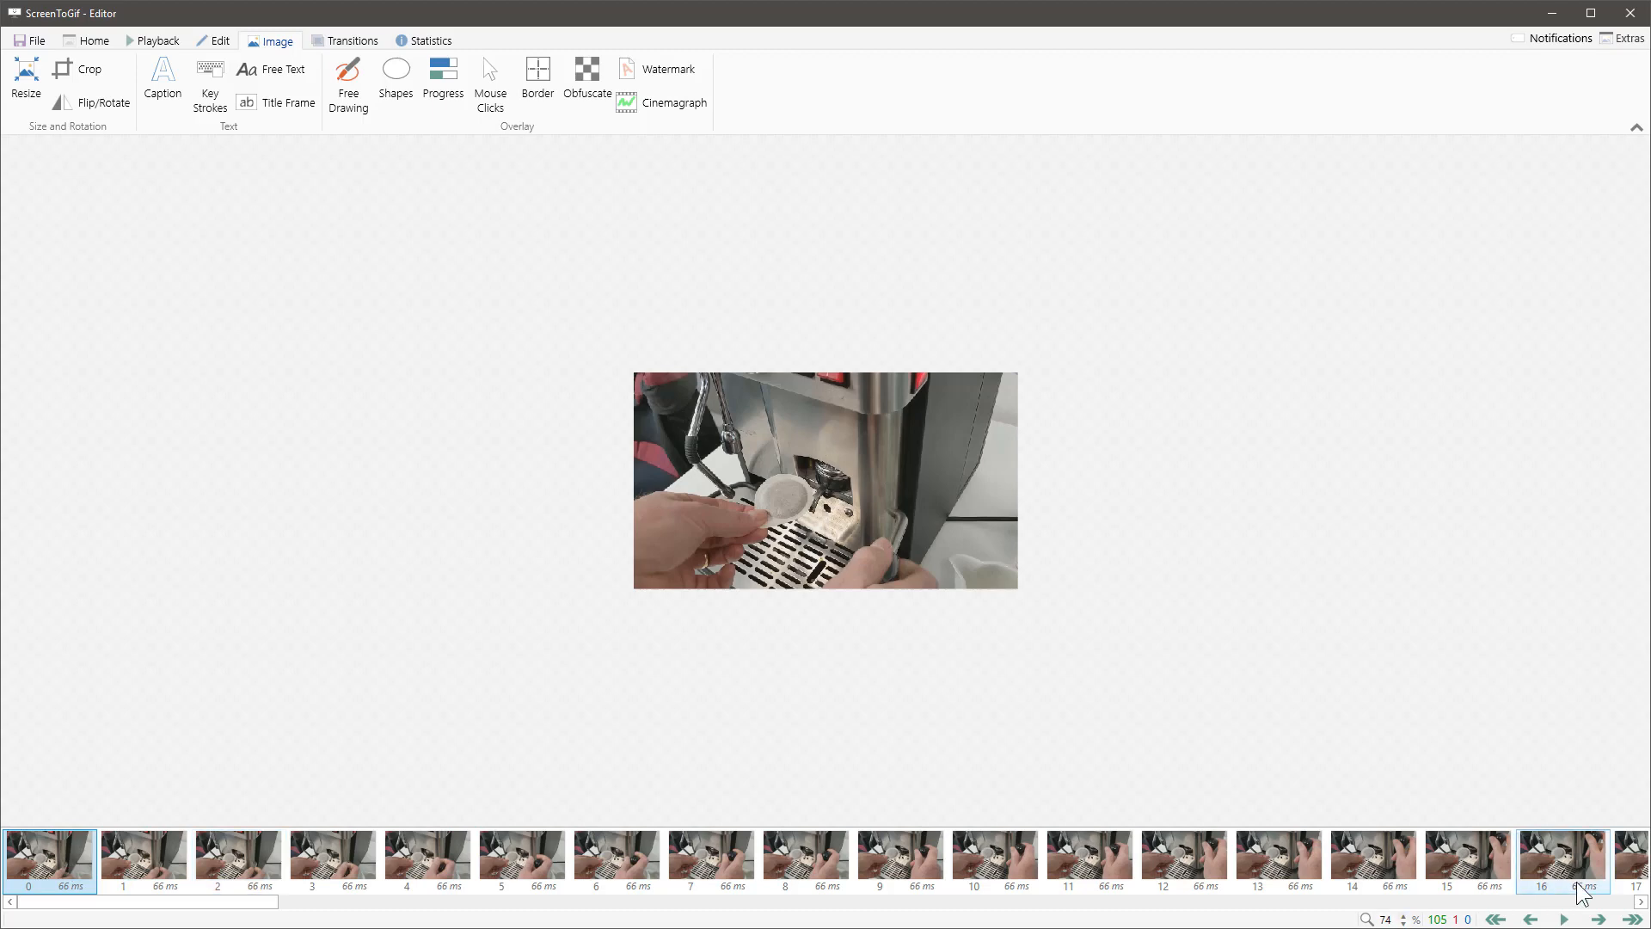
left_click(1639, 901)
left_click(1640, 901)
left_click(1640, 901)
left_click(1640, 901)
left_click(1639, 901)
left_click(1640, 901)
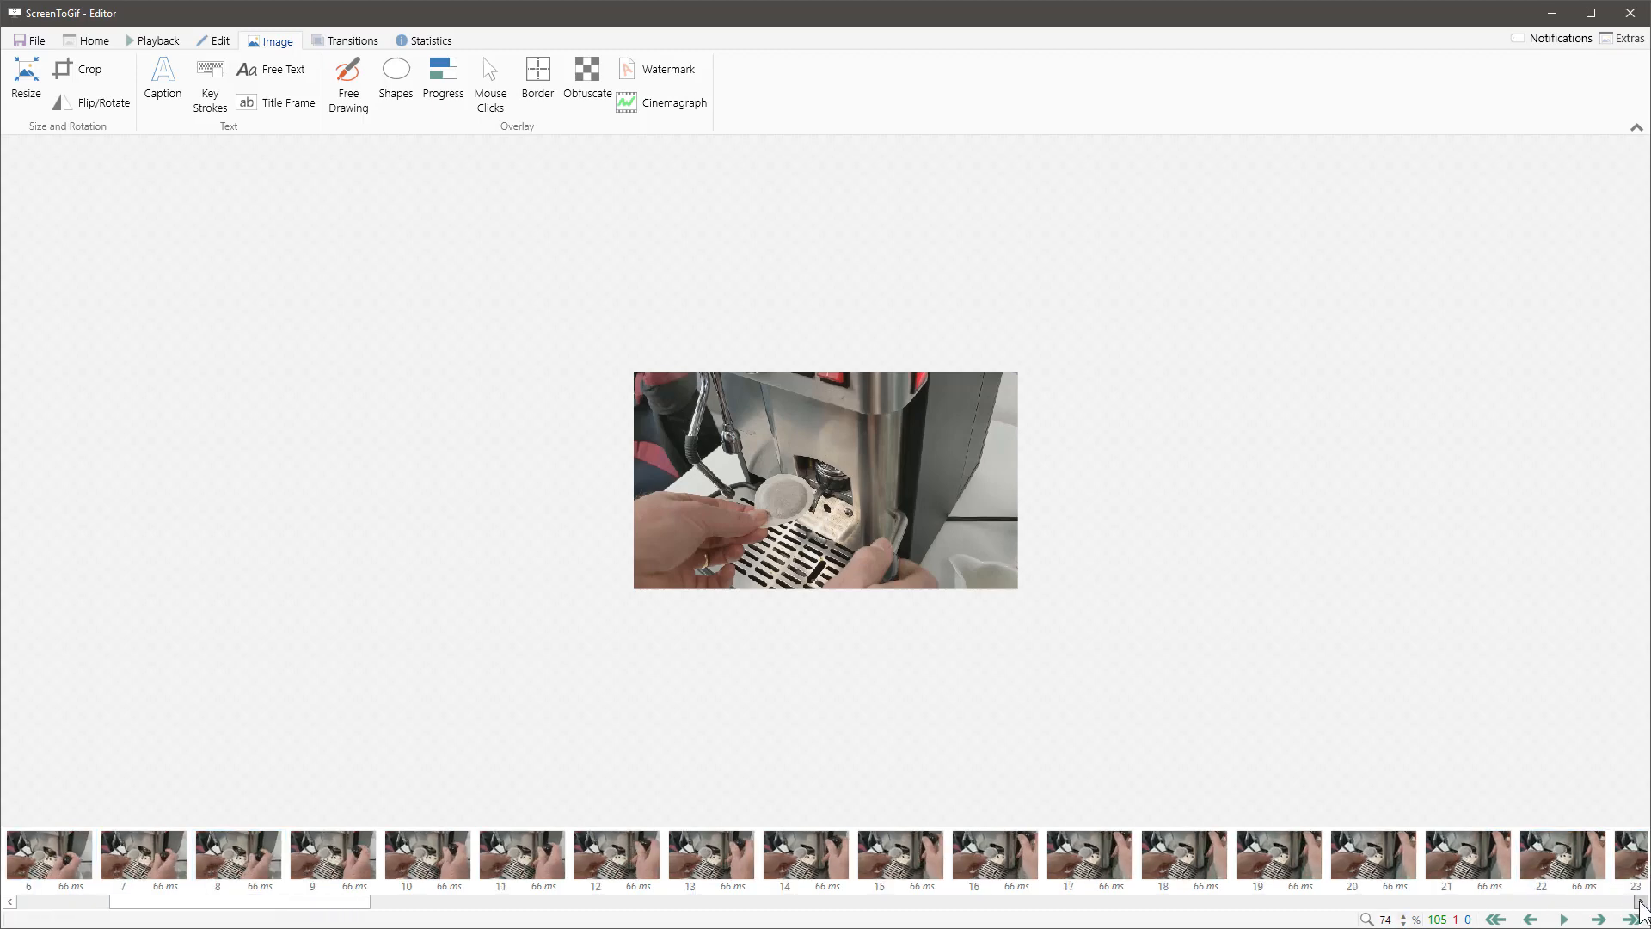
left_click(1640, 901)
left_click(1639, 901)
left_click(1640, 901)
left_click(1640, 901)
left_click(1639, 902)
left_click(1639, 901)
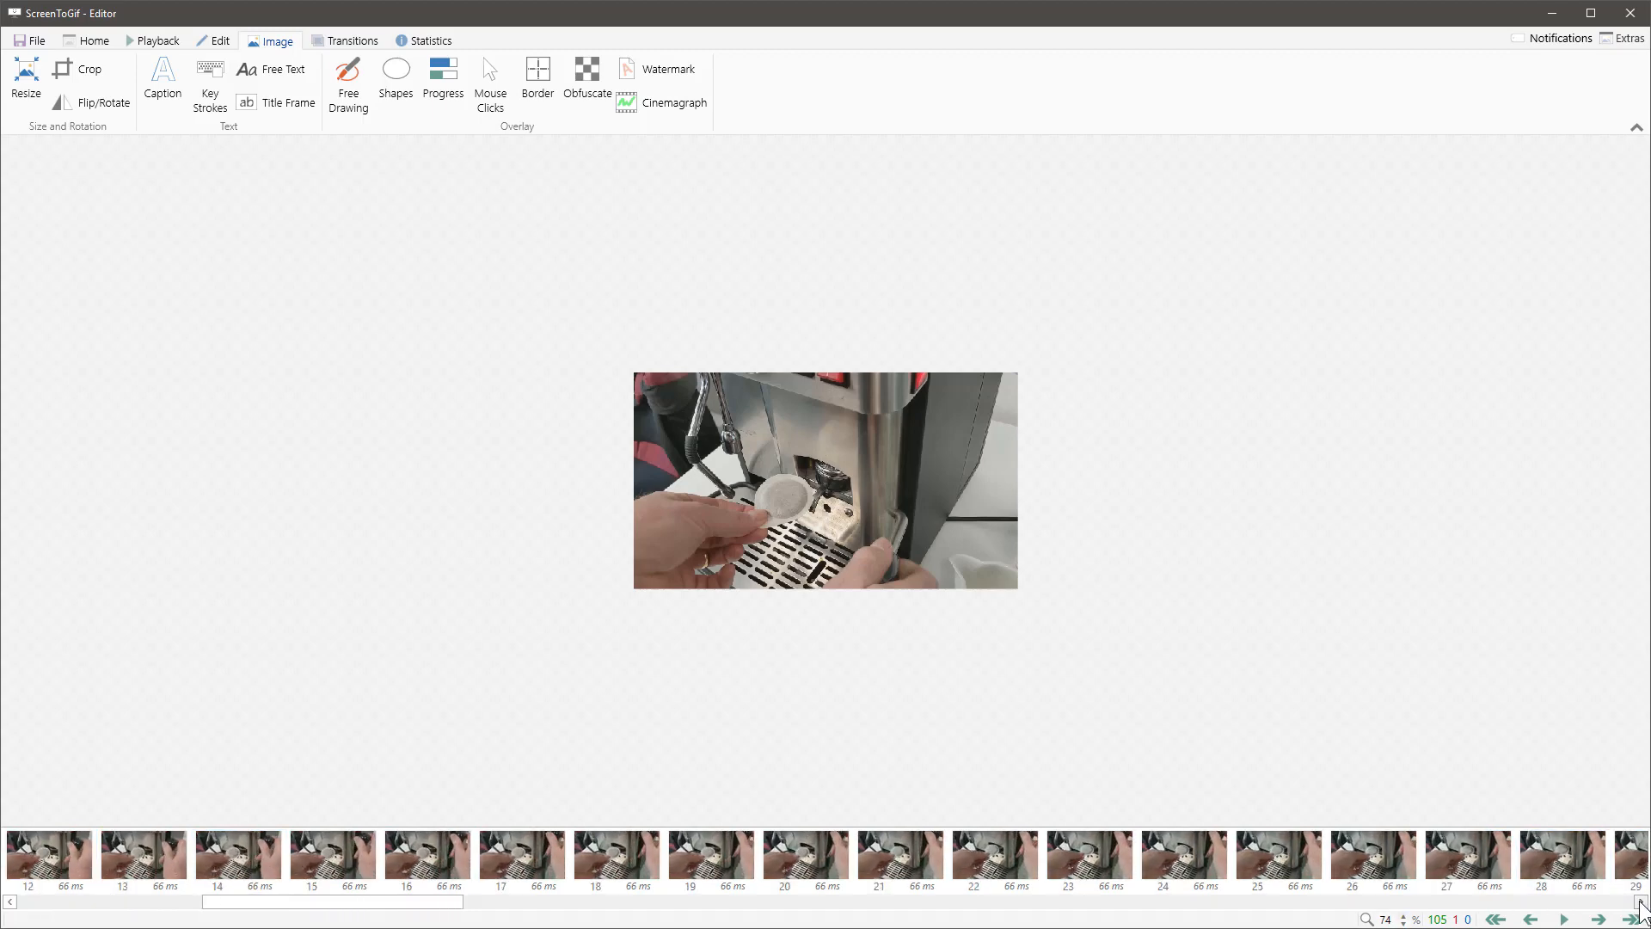
left_click(1640, 901)
left_click(1640, 901)
left_click(1281, 868, "shift")
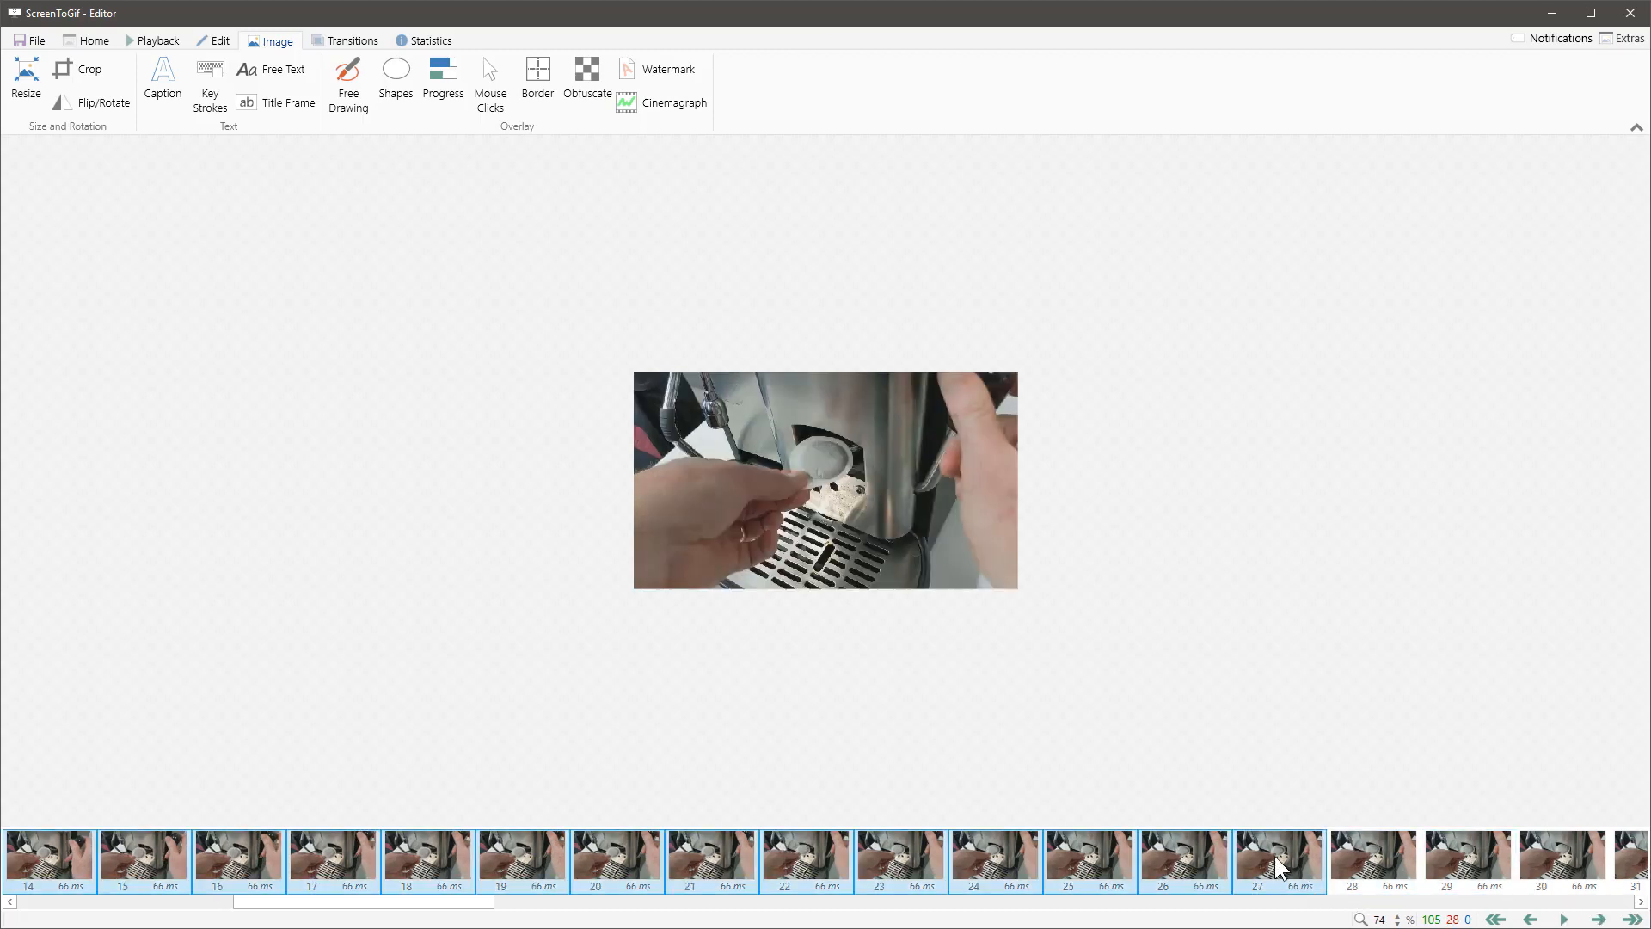
key("Delete")
left_click(886, 617)
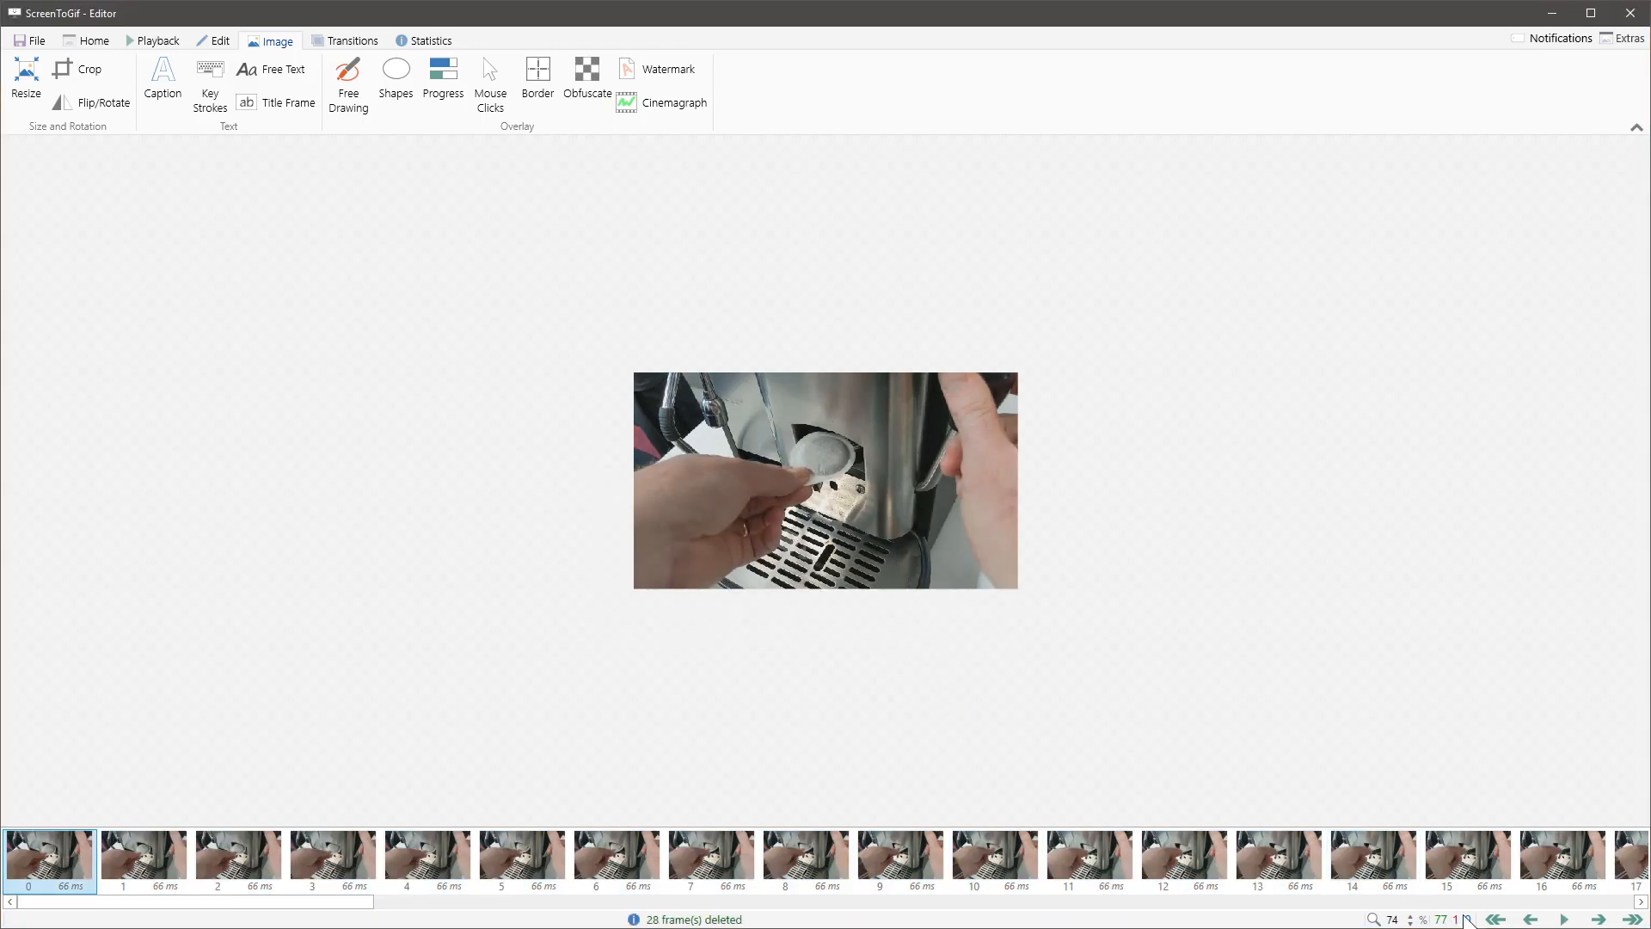
Step: Play back the shortened animation and review its closing frames from 53 to 76 and back to 72
left_click(1563, 920)
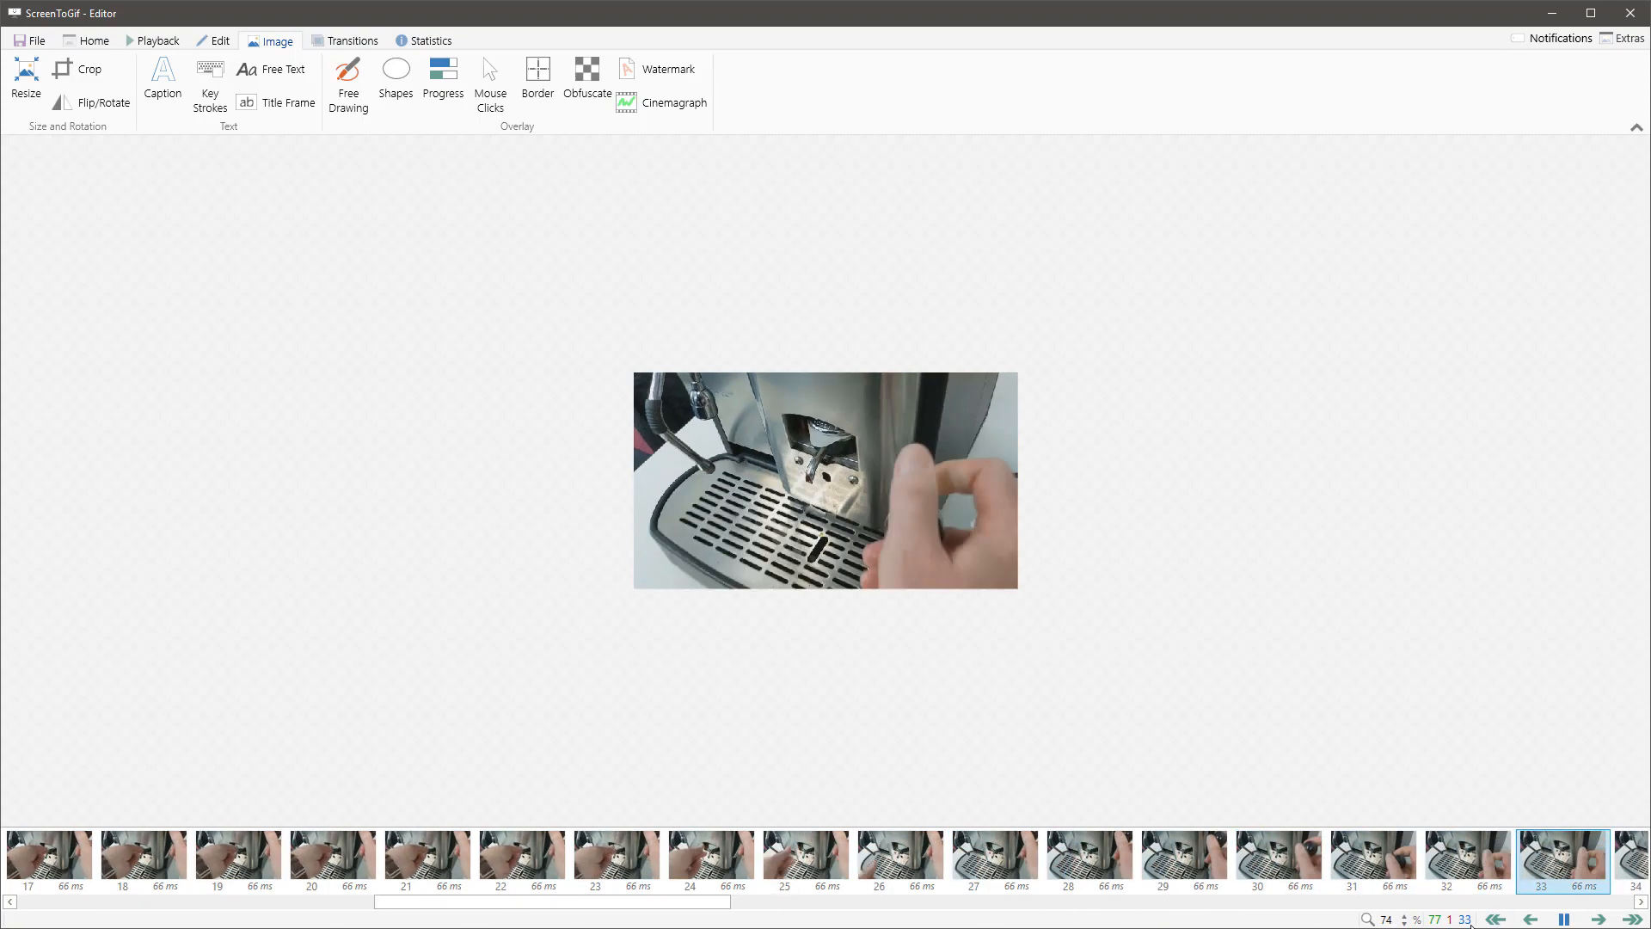
left_click(1564, 919)
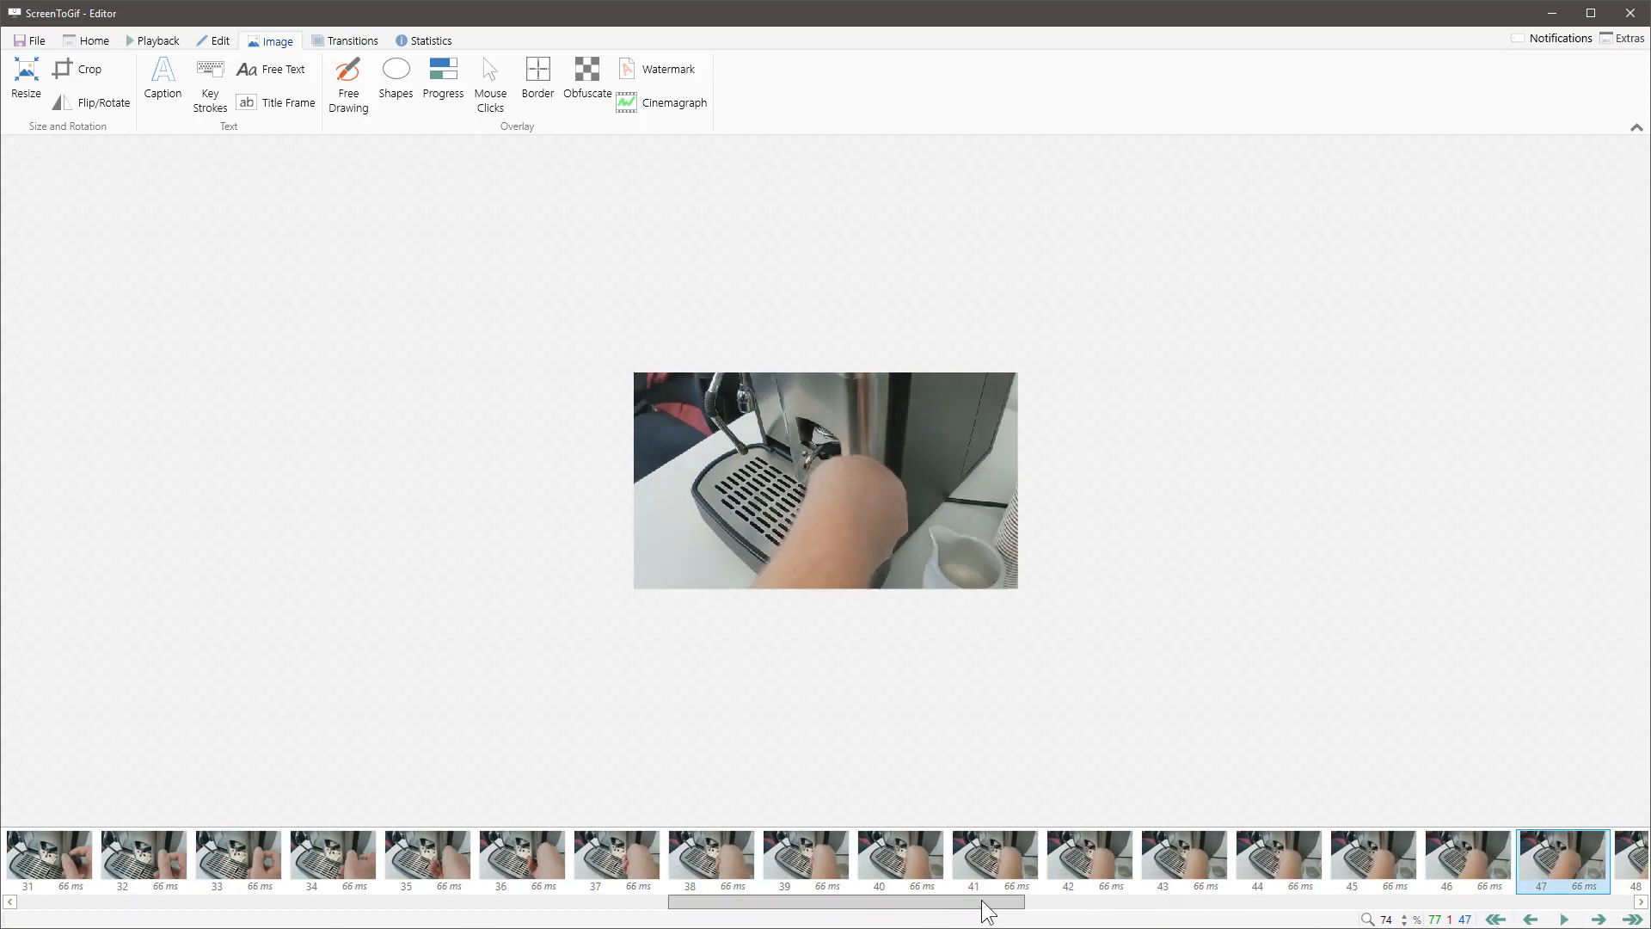
left_click_drag(980, 901, 1188, 907)
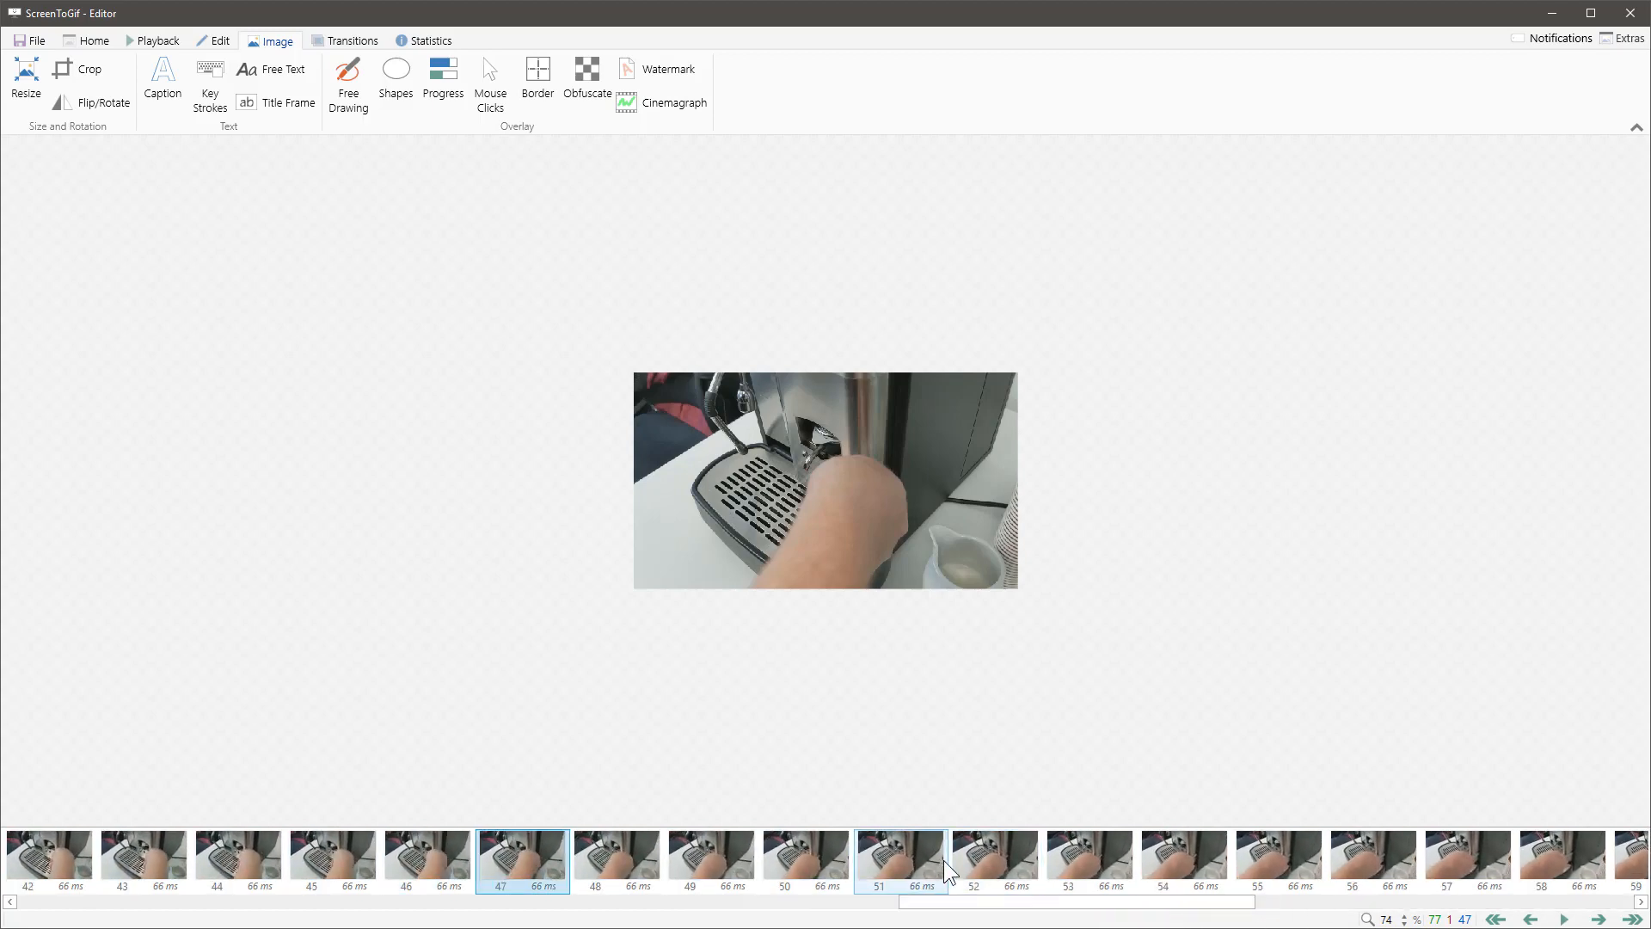
left_click(995, 860)
left_click(1083, 876)
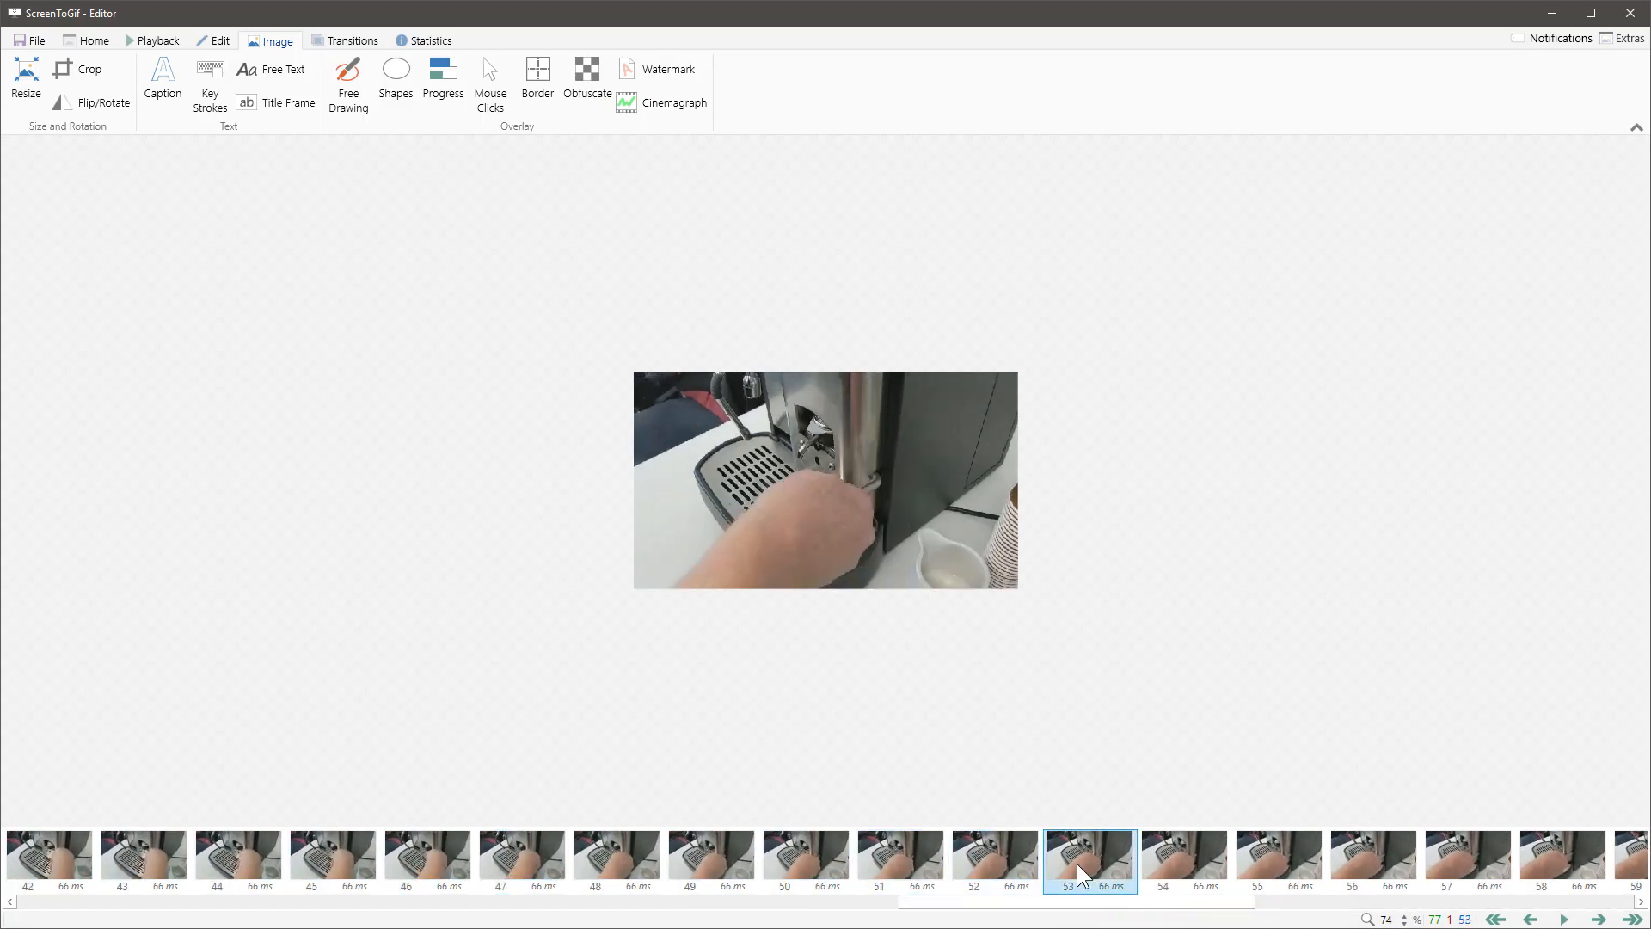
key("space")
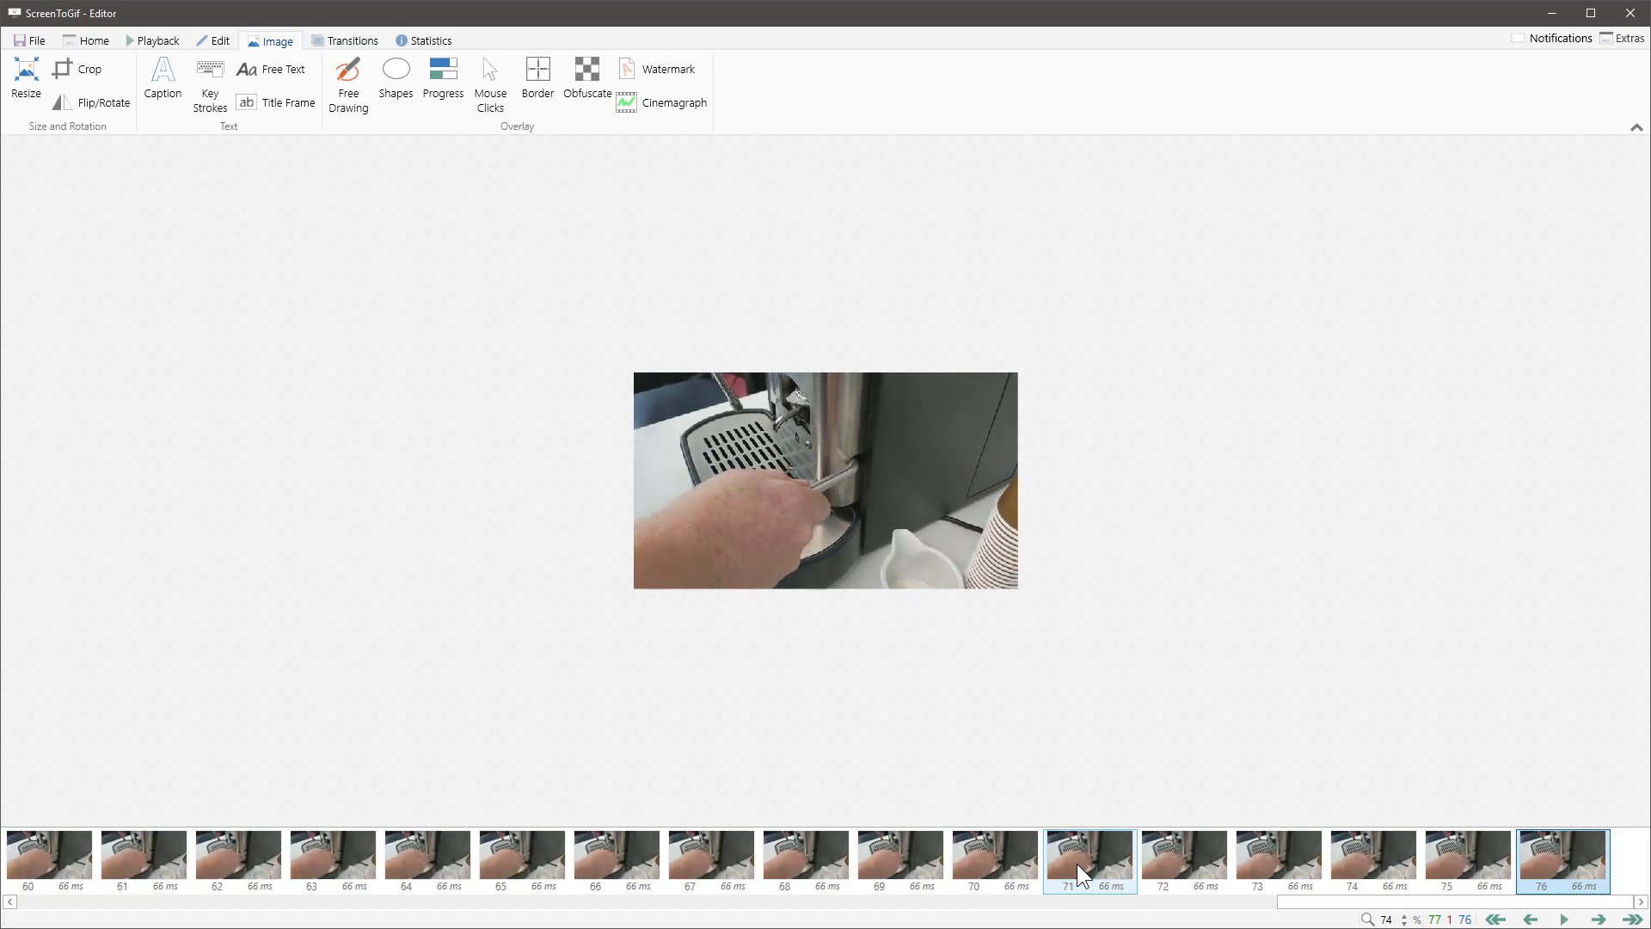
key("Left")
key("Left")
key("Left")
key("Left")
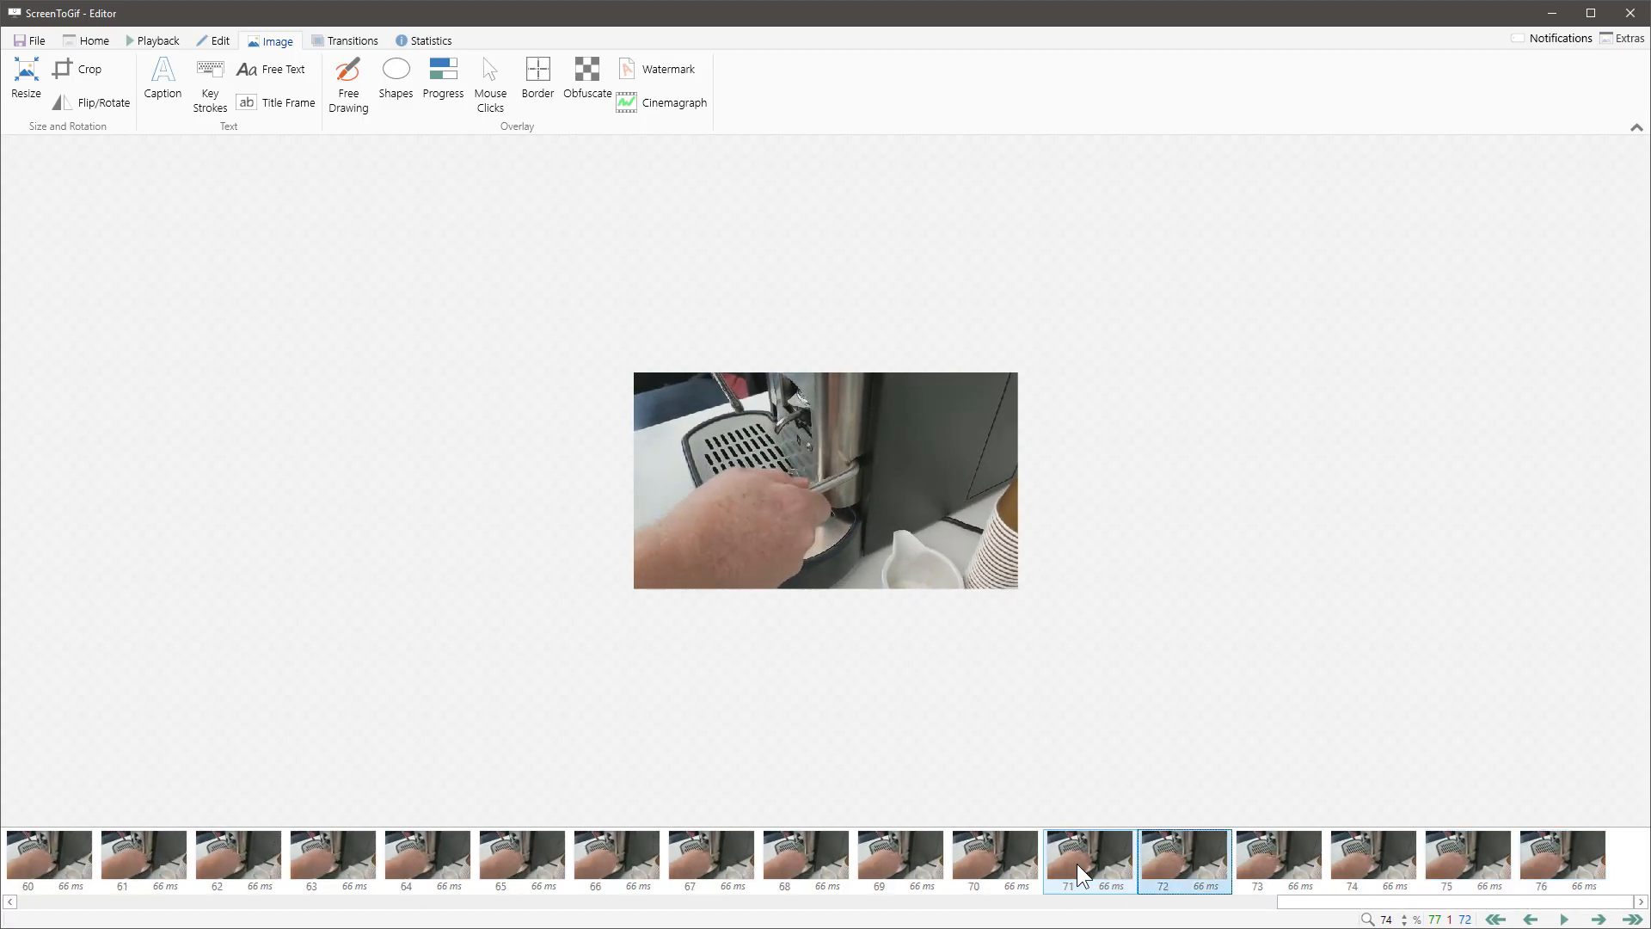
left_click(432, 306)
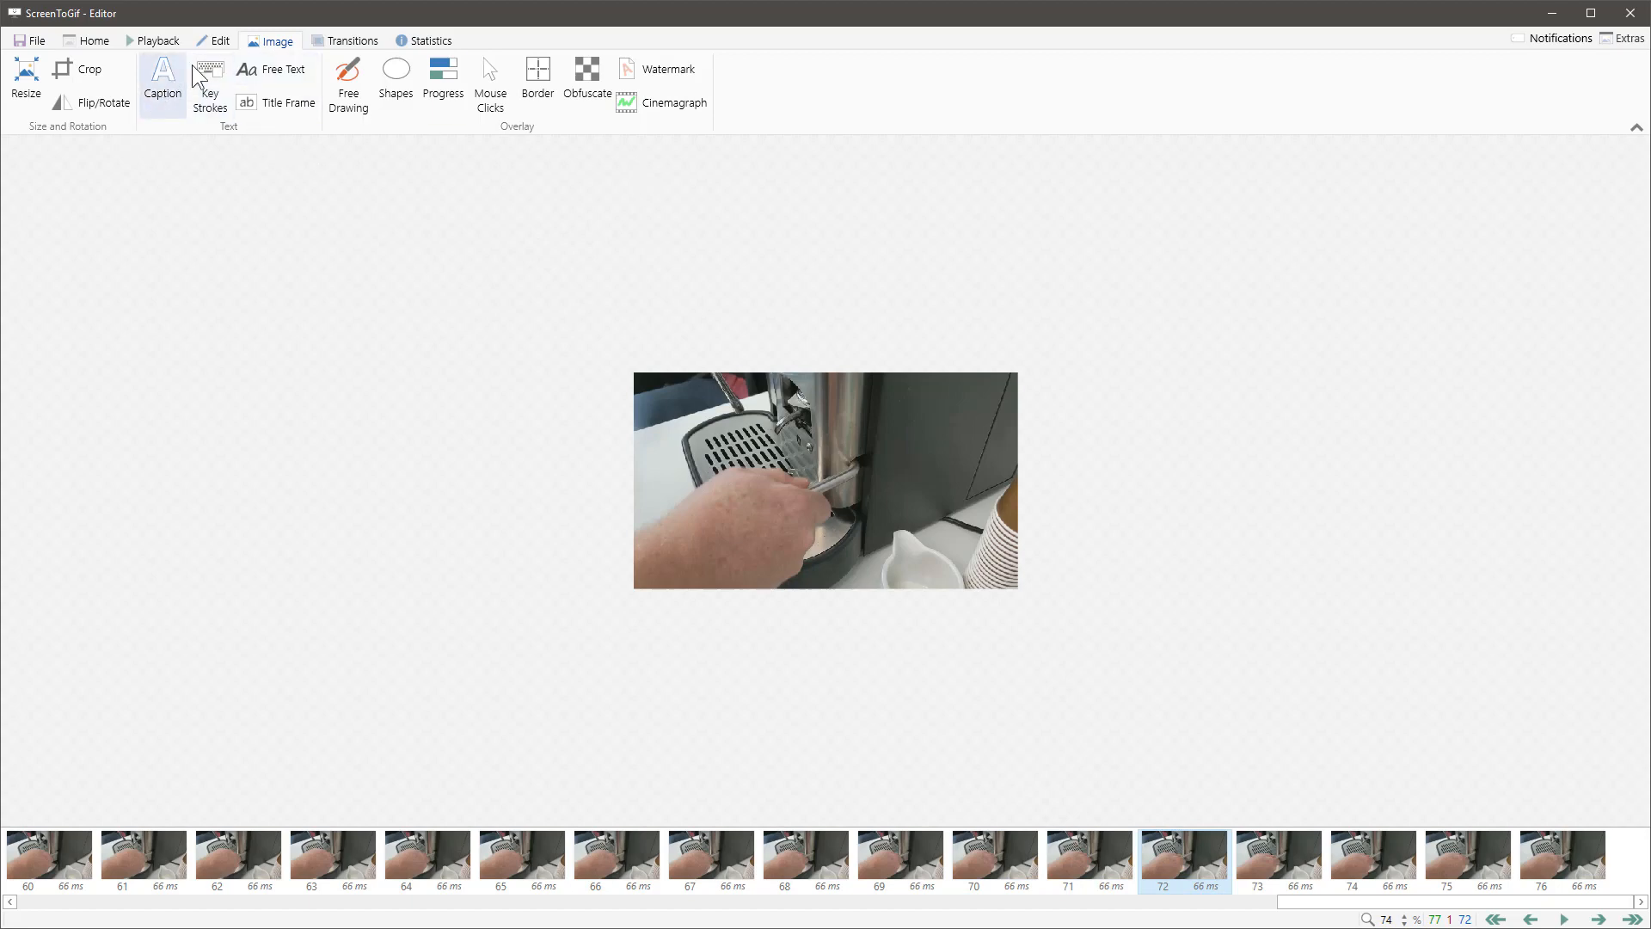
Step: Save the resized animation as a GIF in the coffee-milan gifs folder, replacing the A in the file name 01-A
left_click(31, 40)
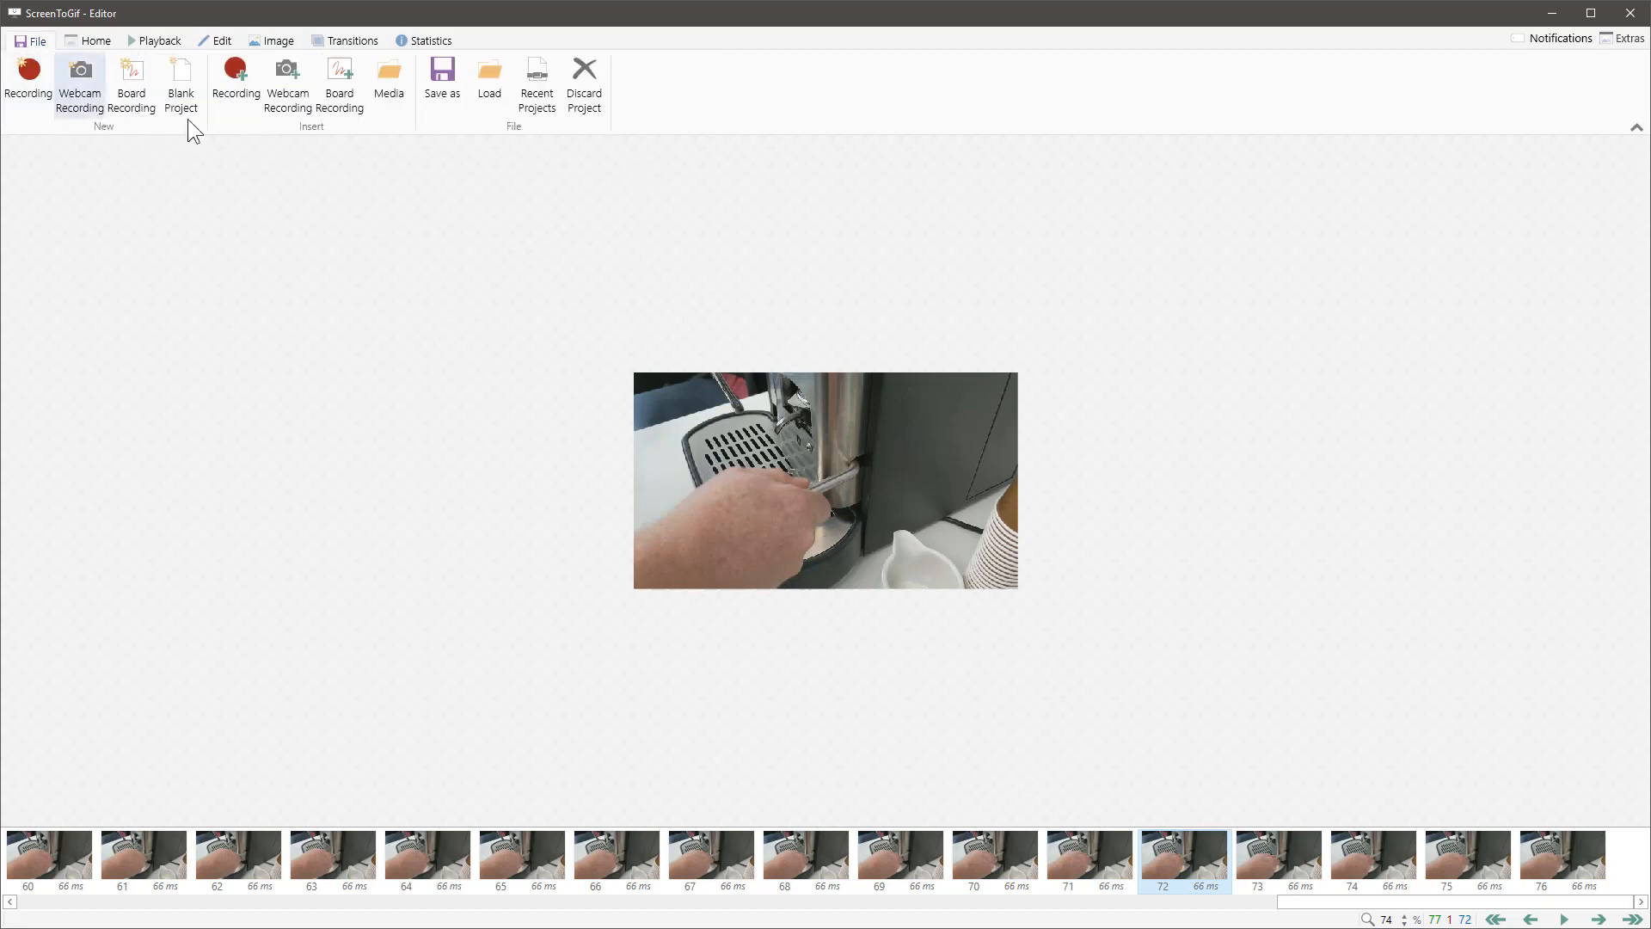
left_click(443, 79)
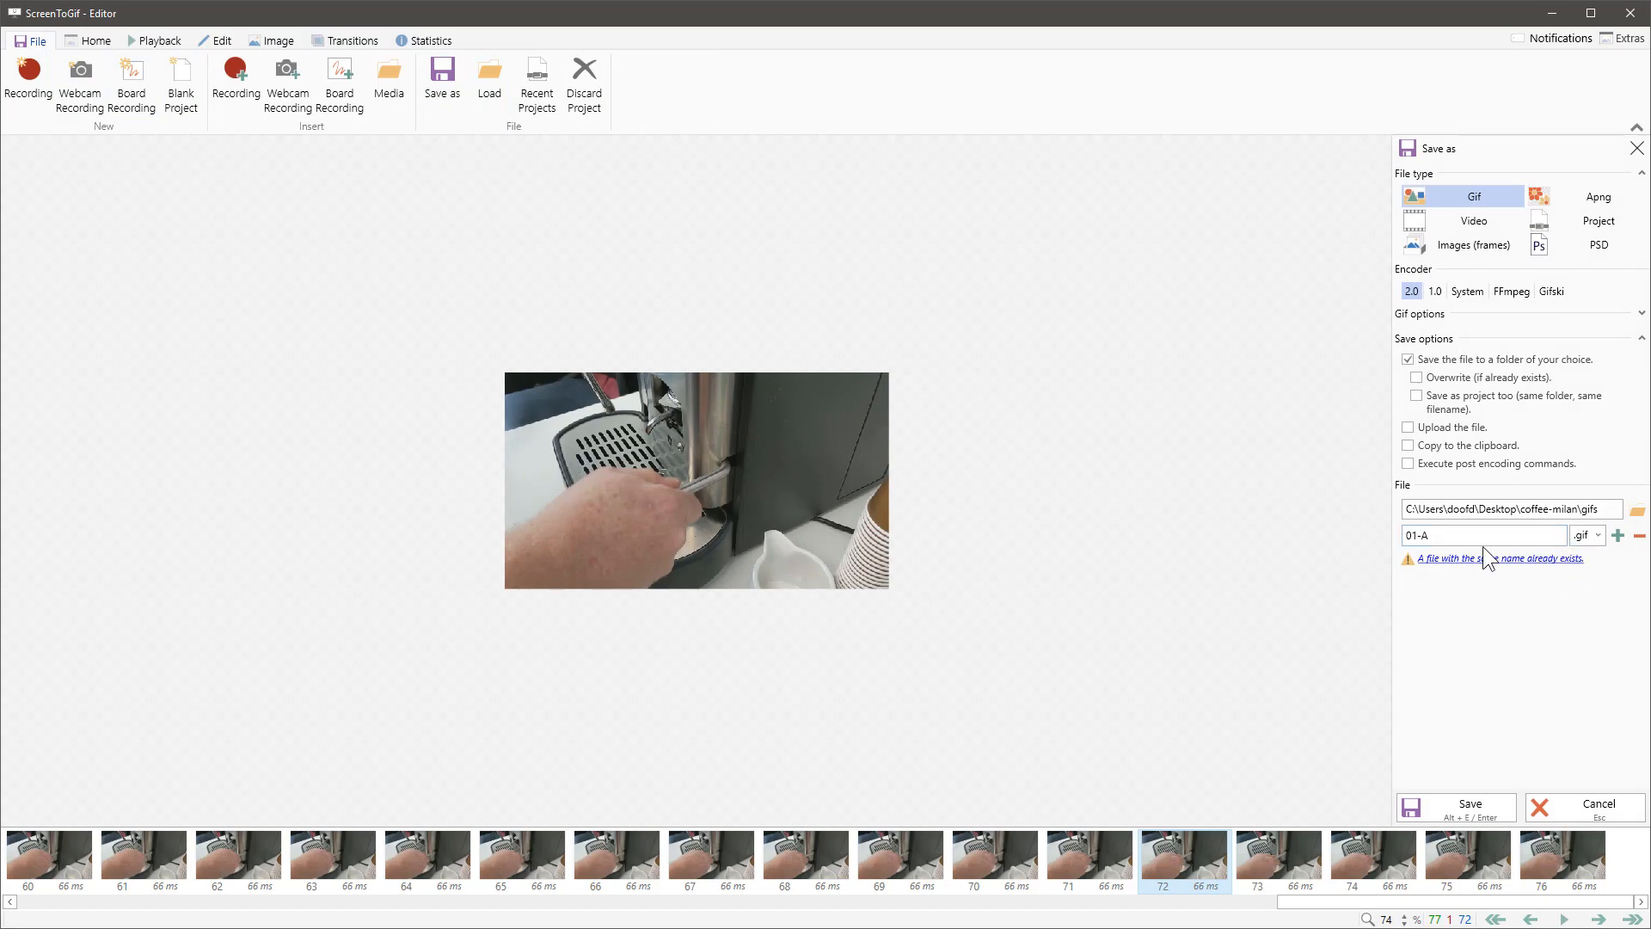
left_click(1456, 536)
key("BackSpace")
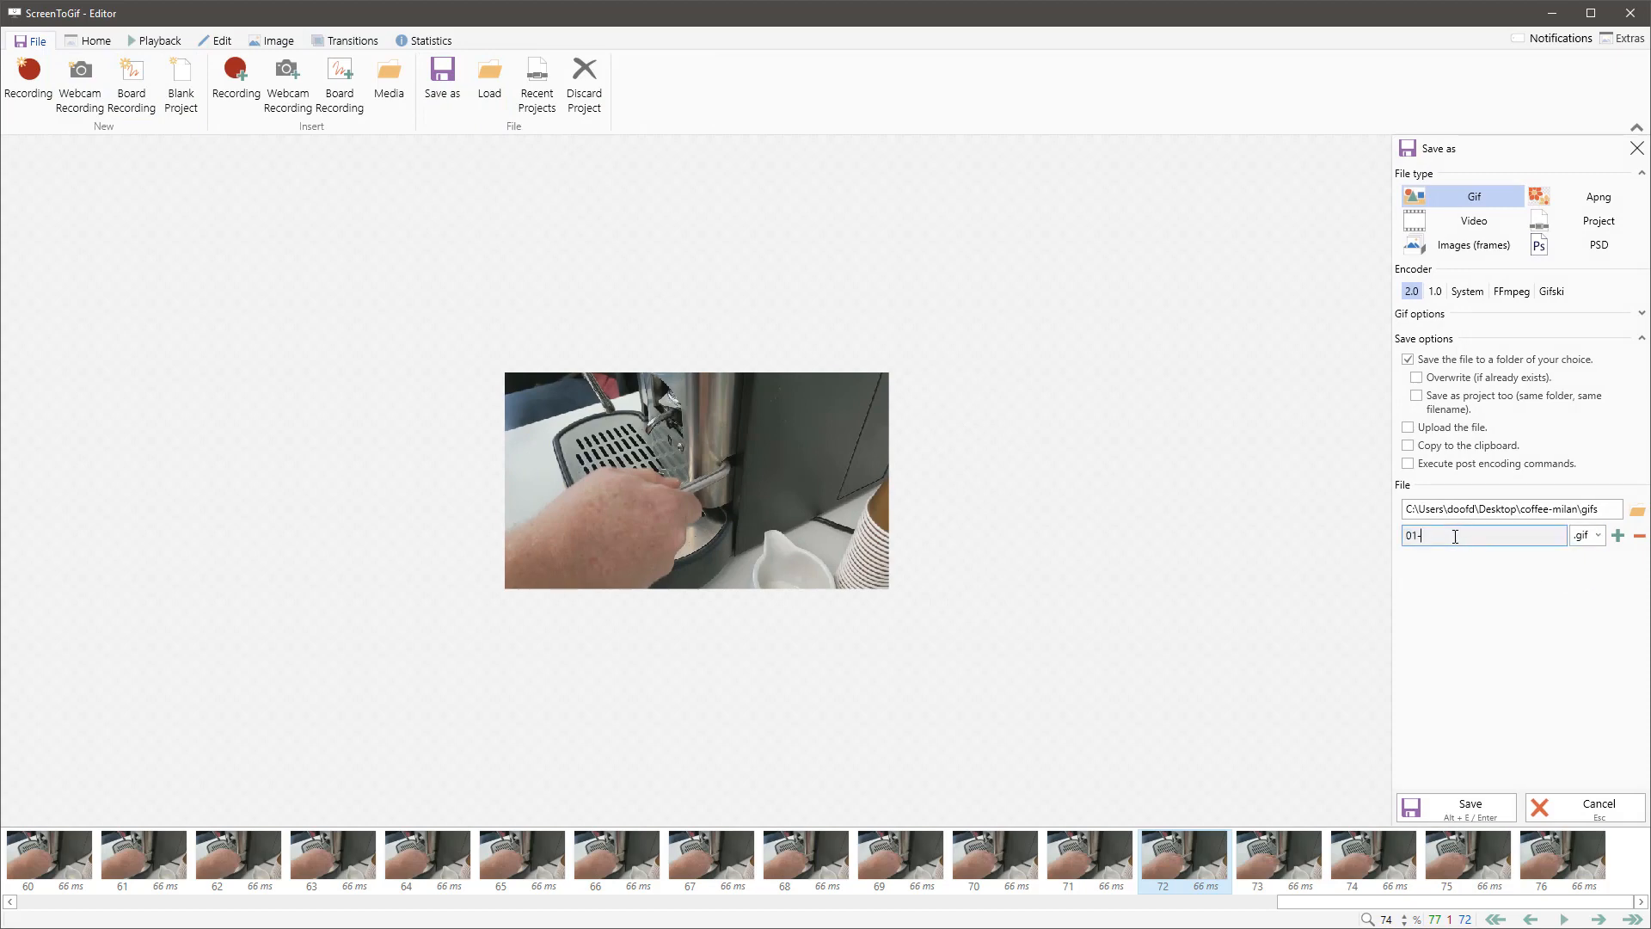
left_click(1466, 814)
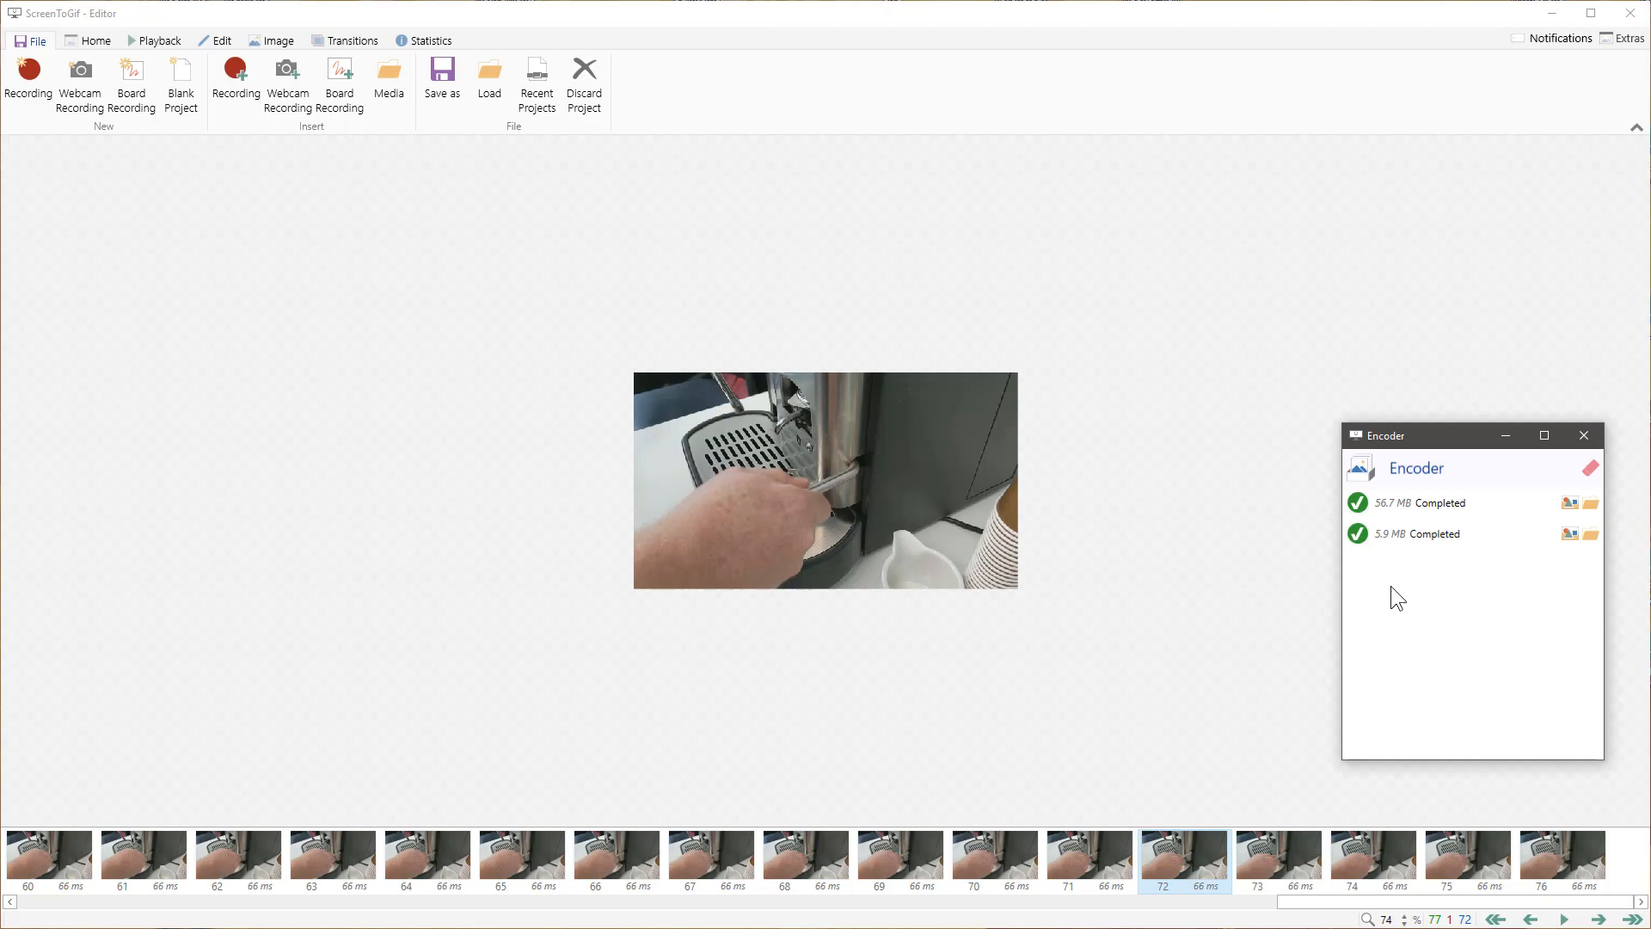
mouse_move(1391, 534)
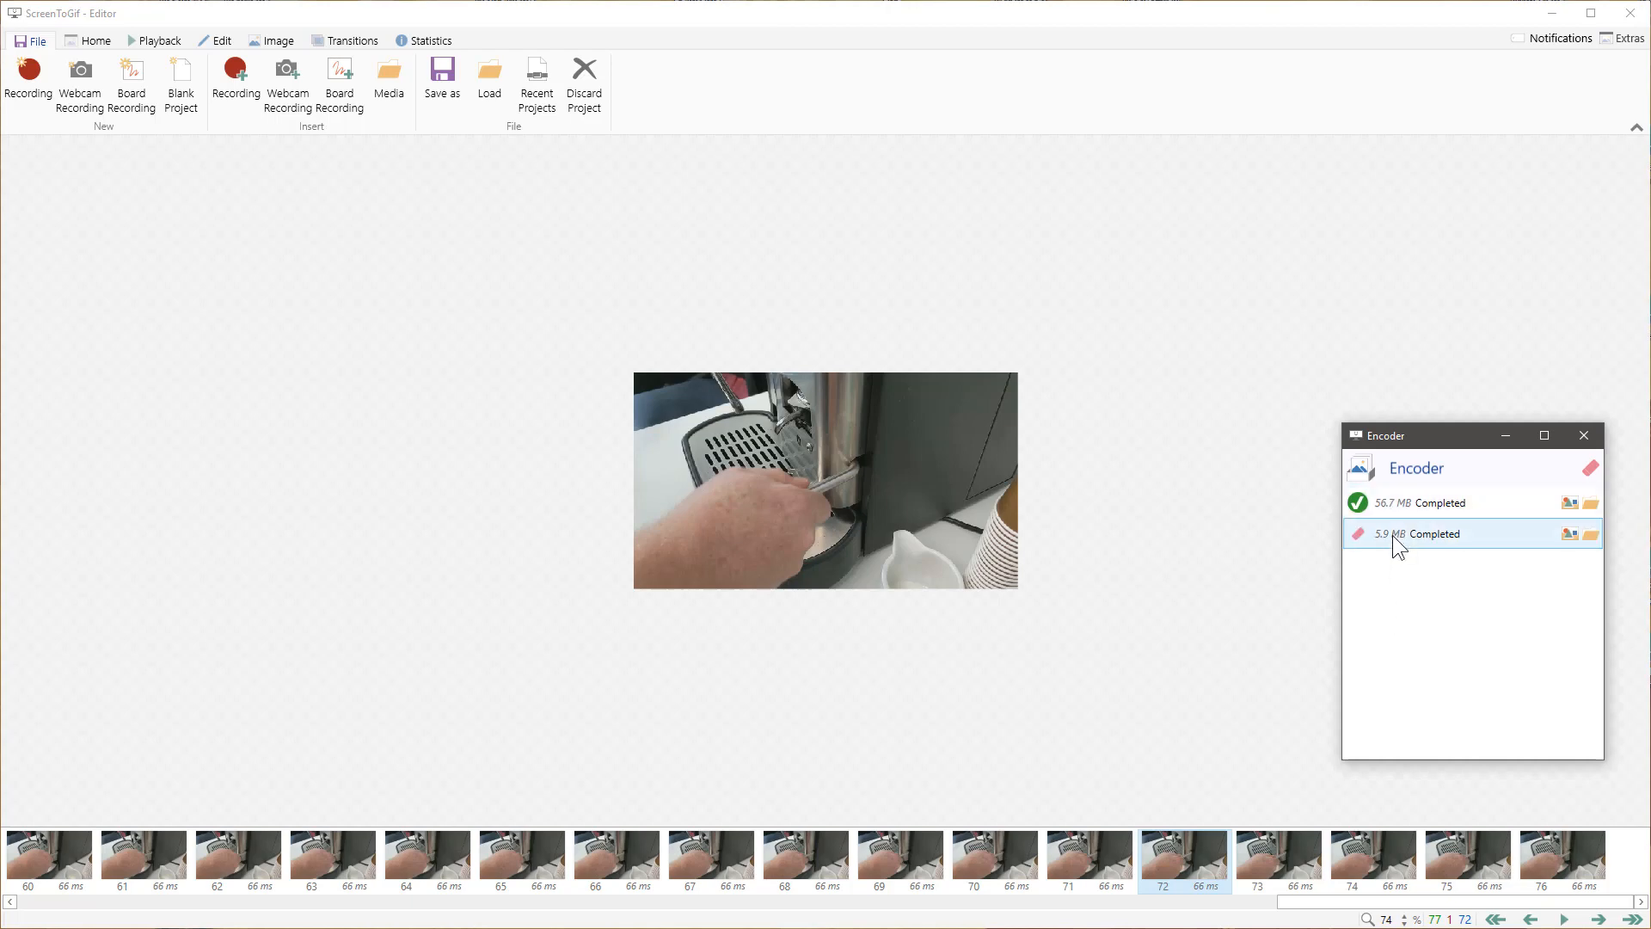